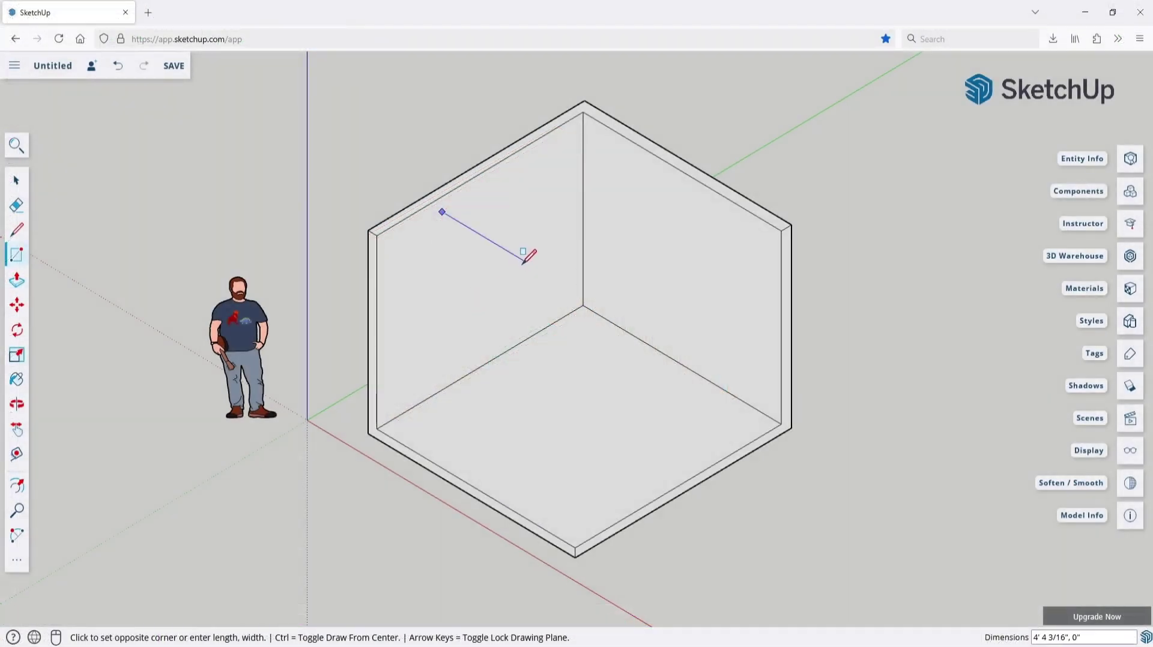
Step: Draw a rectangle on the room's back-left wall and push it into the wall as a window recess
key(Escape)
click(447, 298)
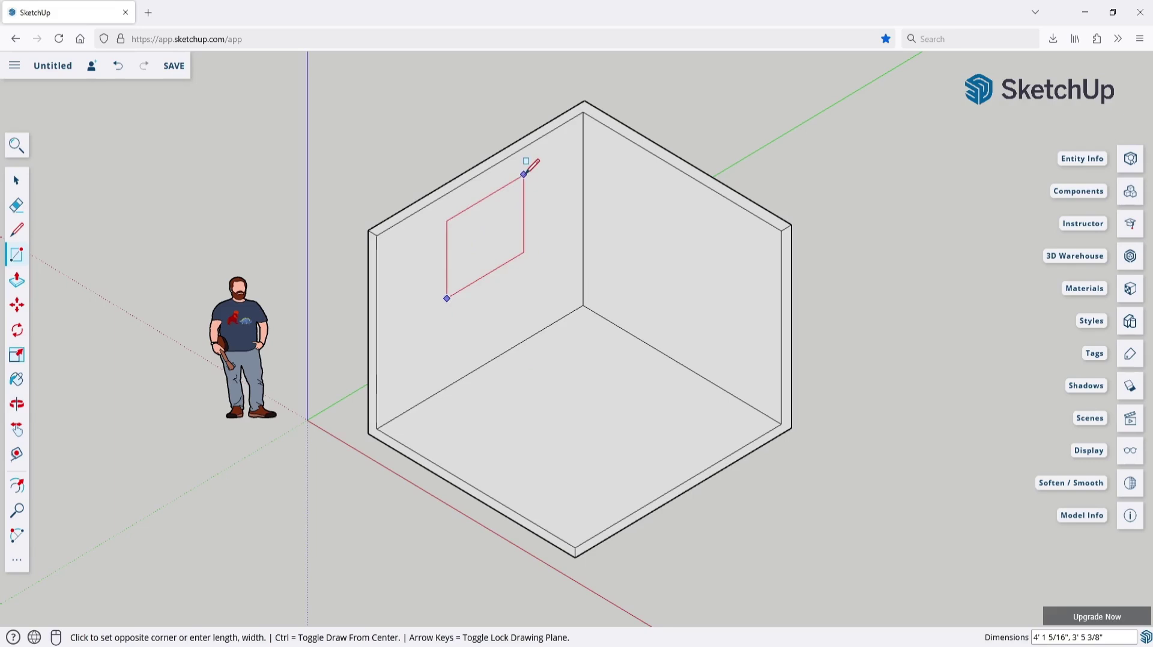
click(525, 174)
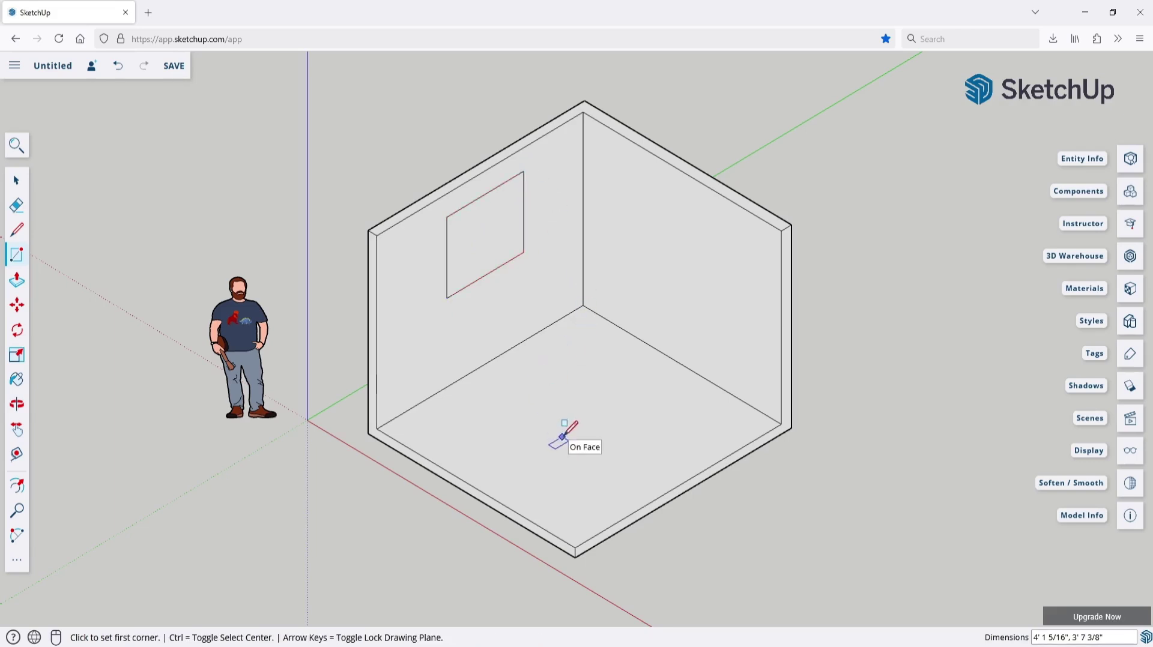
key(p)
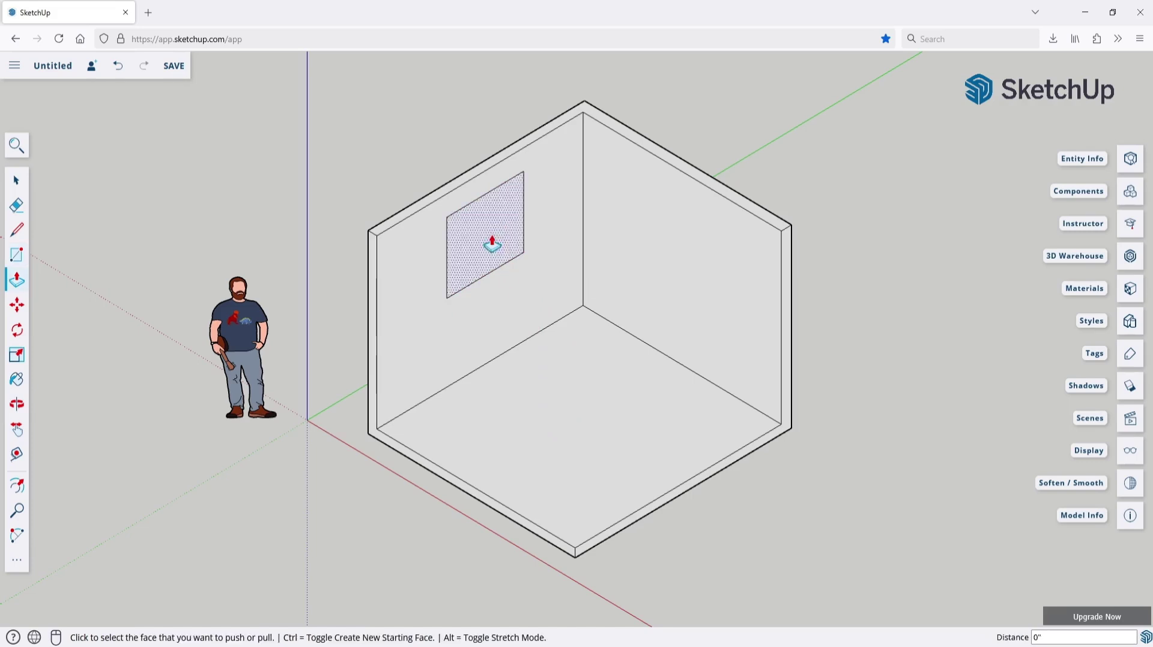
click(492, 244)
click(478, 239)
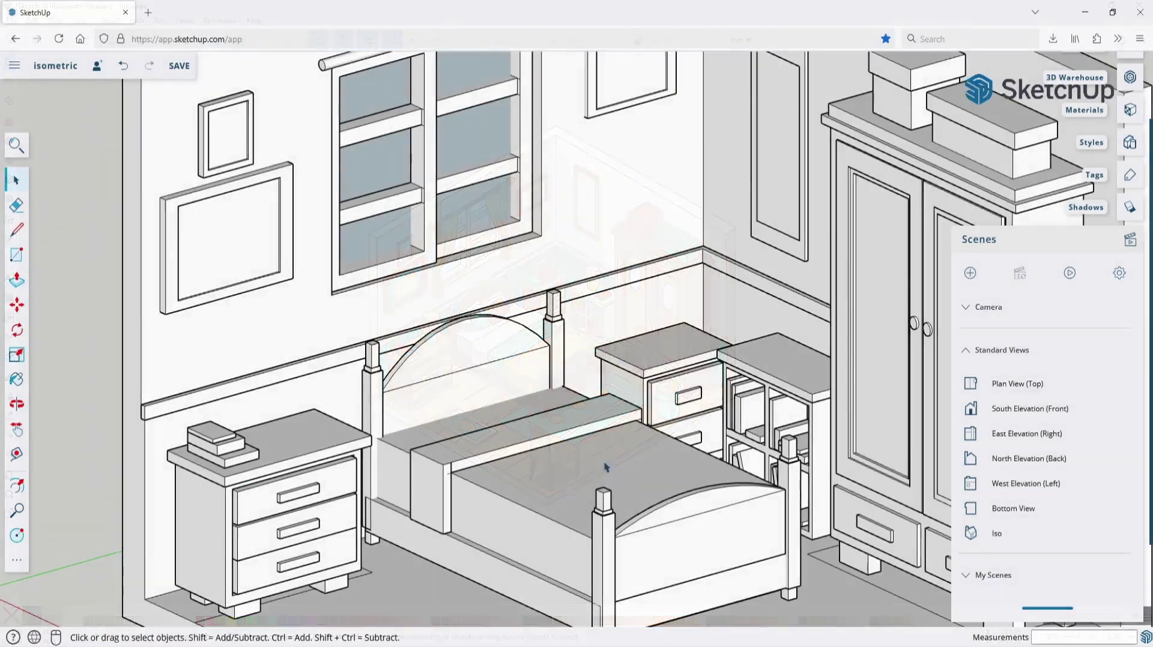
scroll(645, 464, up, 5)
scroll(645, 464, down, 10)
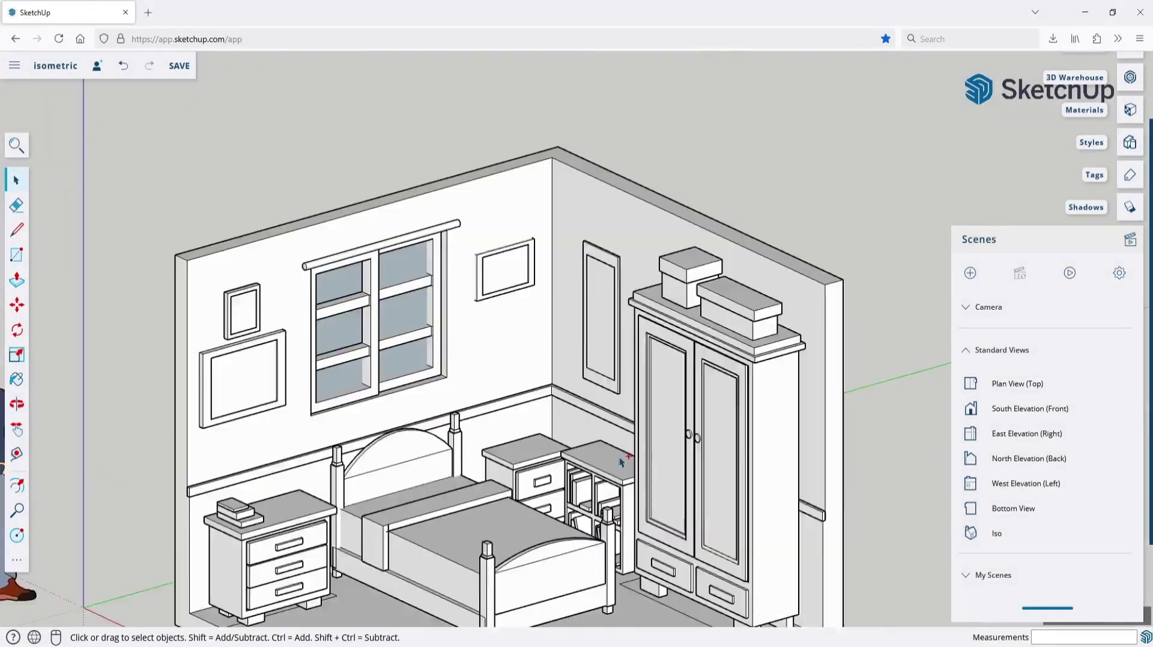
scroll(466, 471, up, 5)
key(ctrl+v)
click(466, 471)
scroll(480, 421, up, 3)
key(s)
click(472, 401)
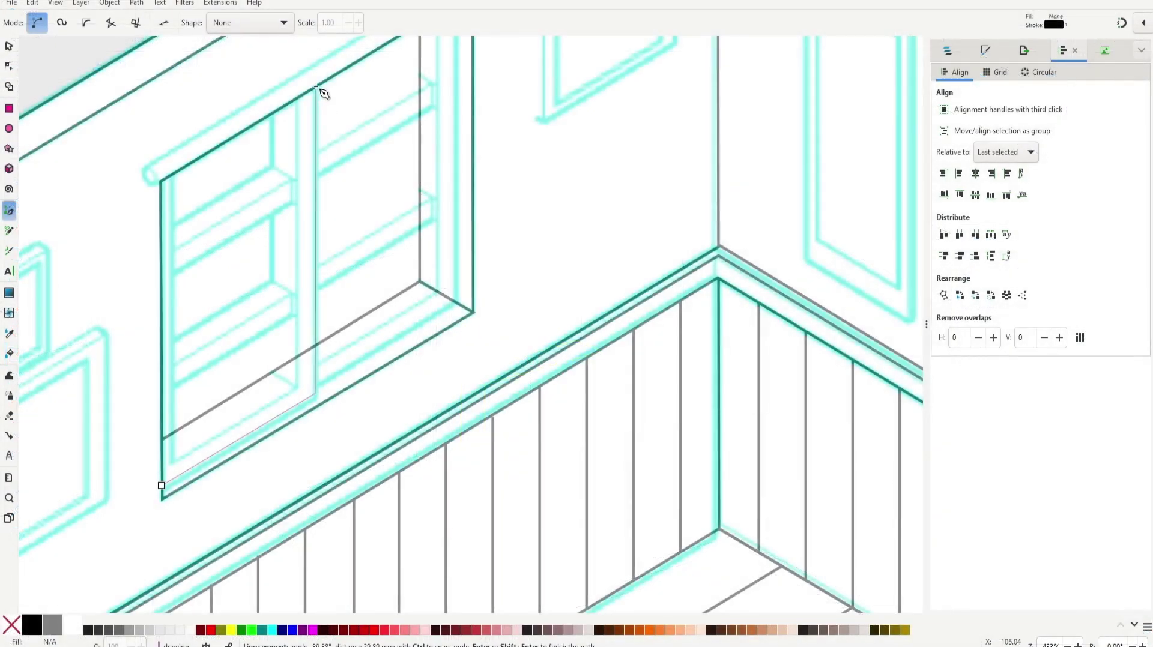
middle_drag(316, 88, 295, 155)
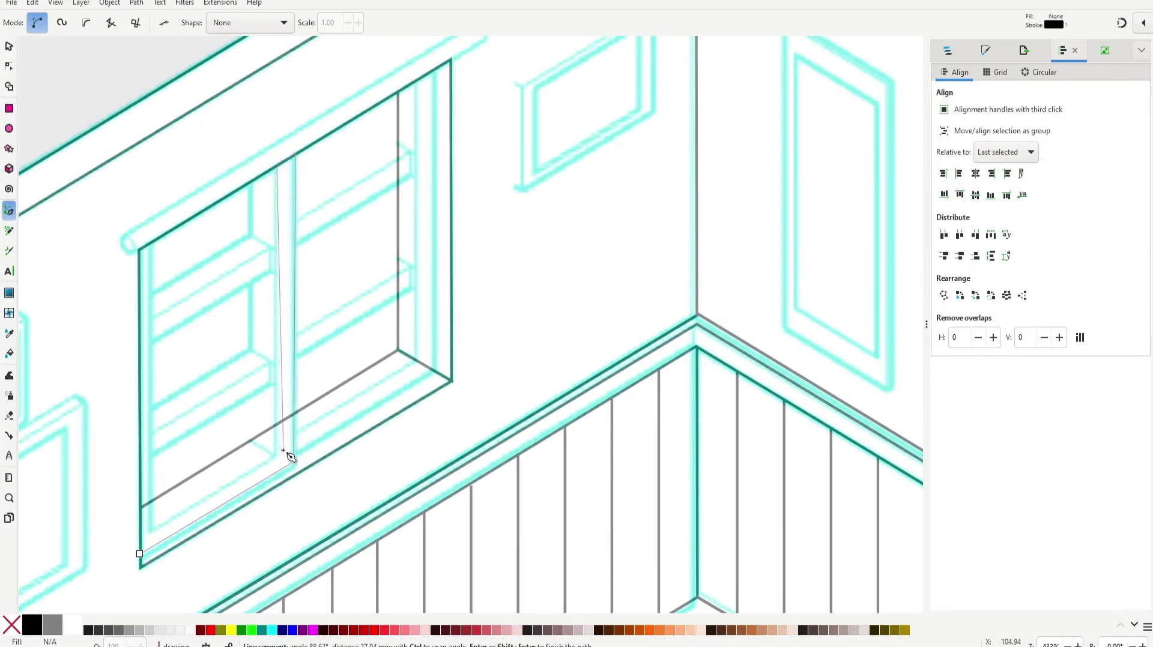
double_click(152, 244)
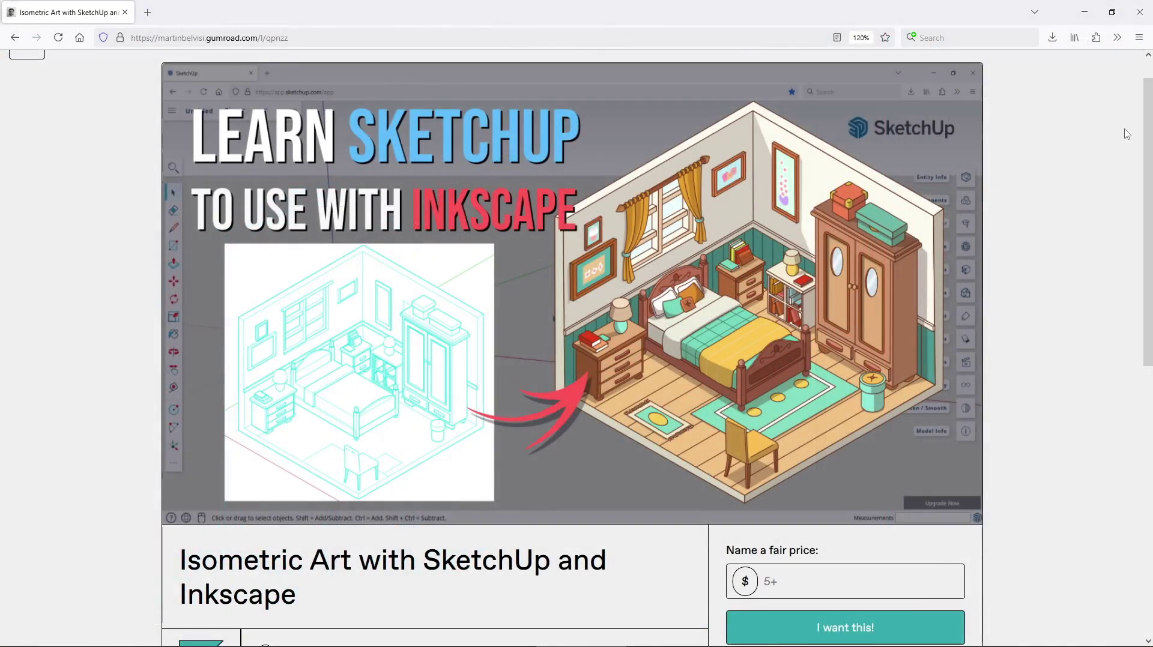
middle_click(1124, 129)
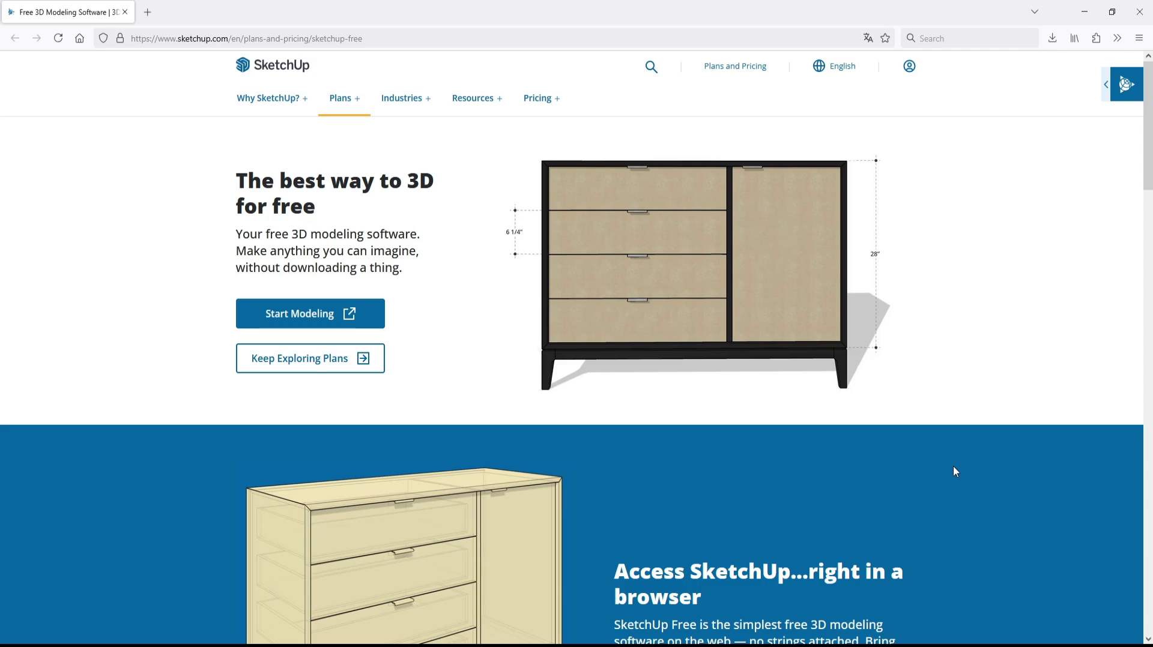
Step: Launch SketchUp Free with Start Modeling to get a new Untitled model
click(329, 318)
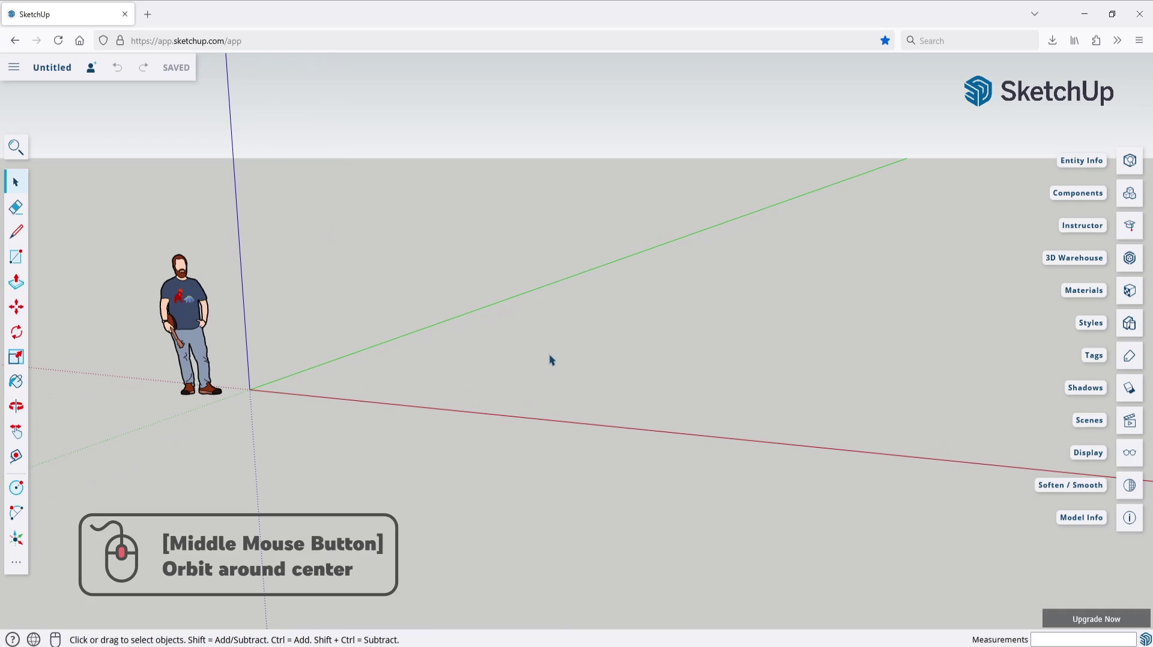
middle_drag(551, 359, 678, 364)
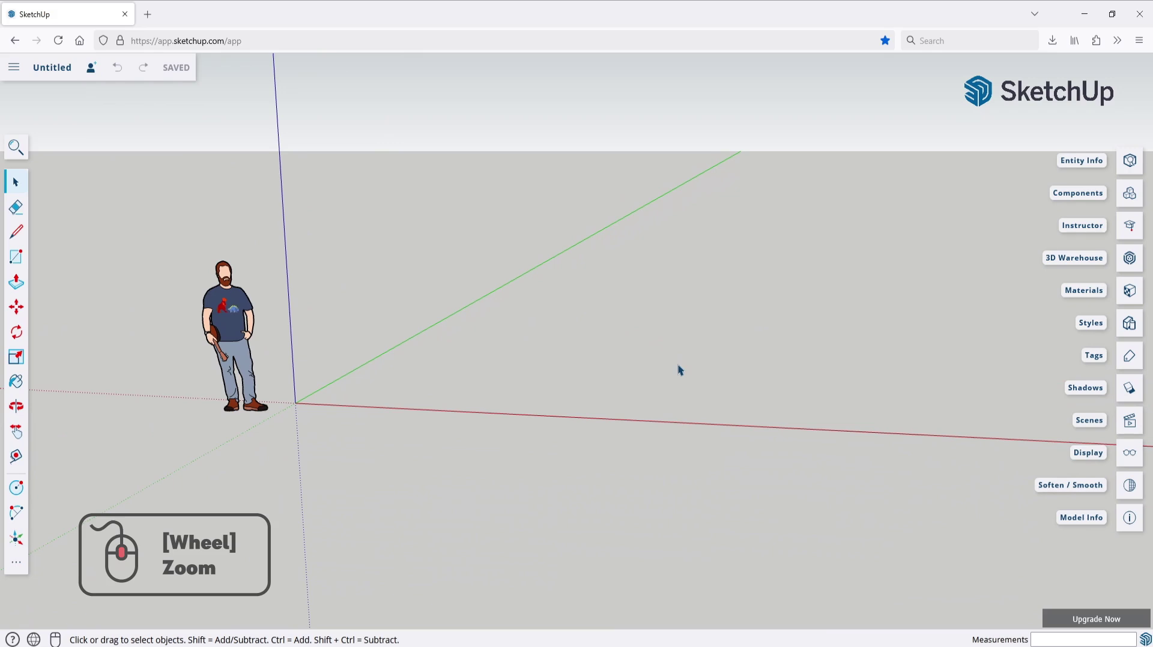
scroll(431, 384, down, 4)
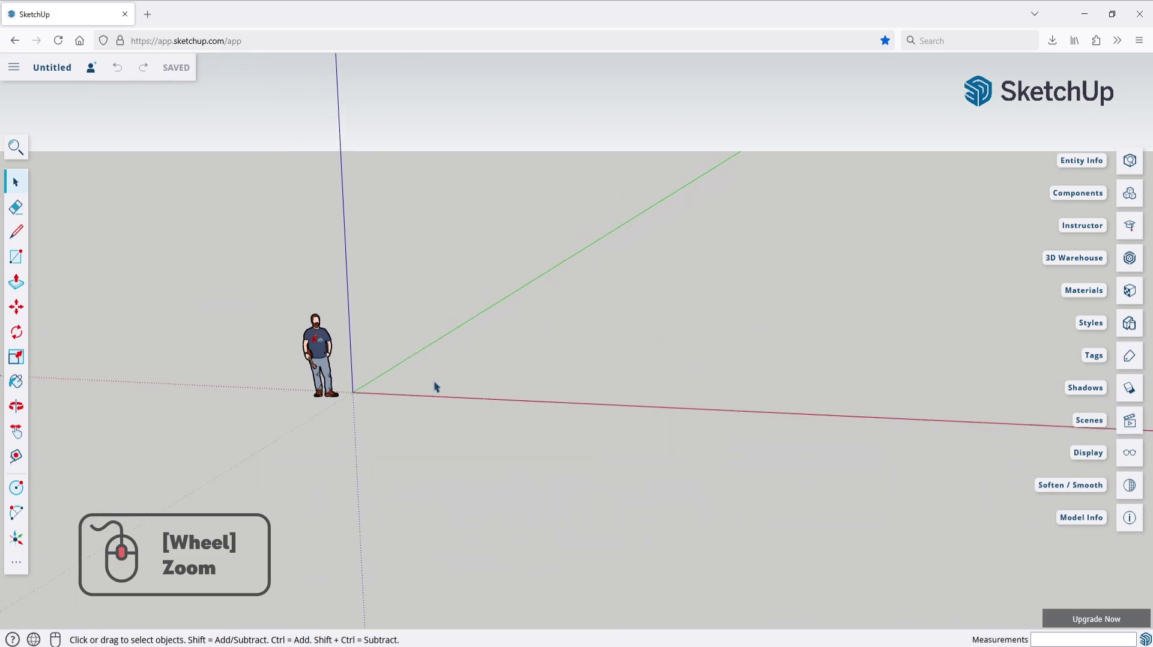
scroll(434, 386, up, 4)
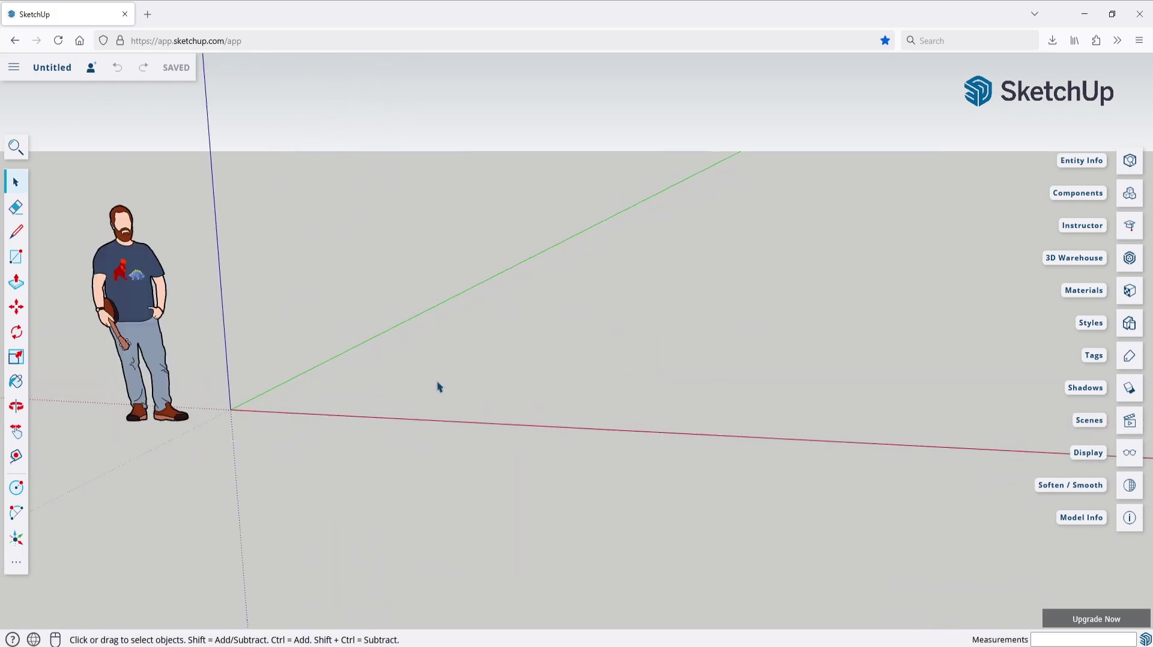
scroll(439, 387, down, 2)
scroll(439, 387, down, 4)
scroll(440, 387, up, 3)
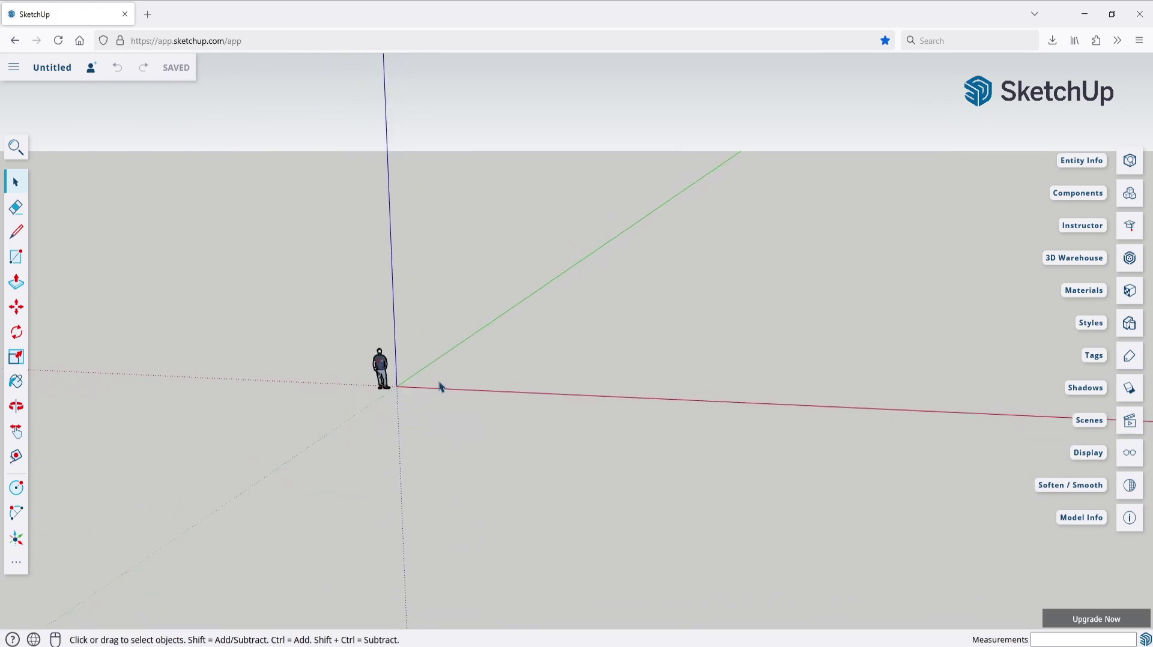
scroll(442, 387, up, 1)
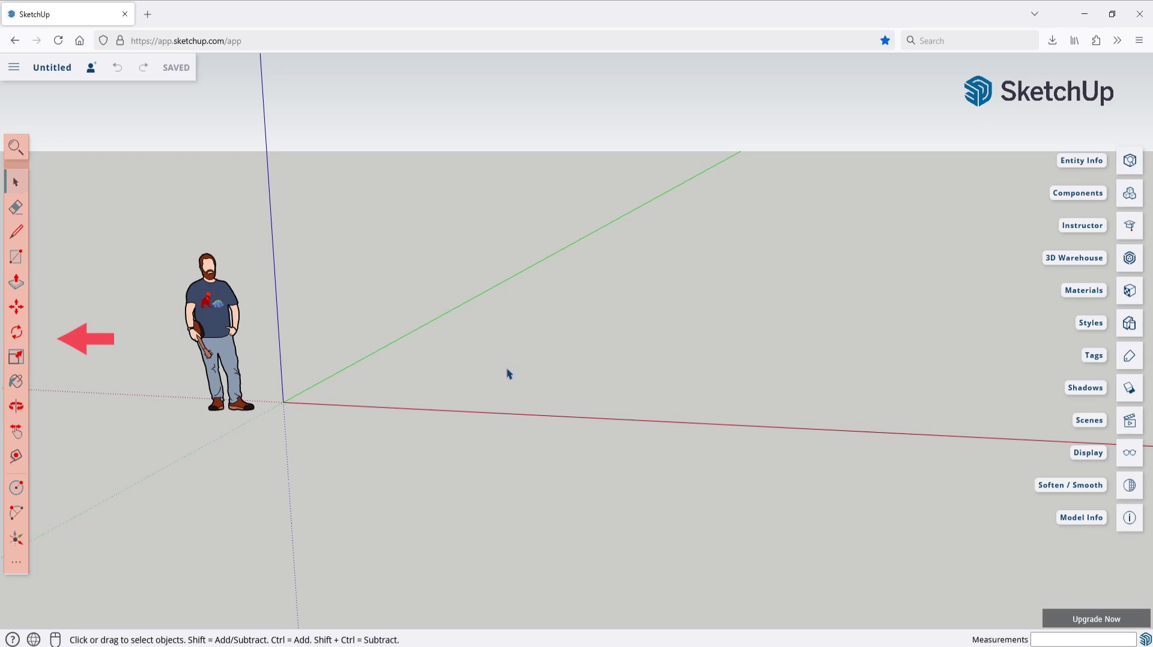
click(24, 562)
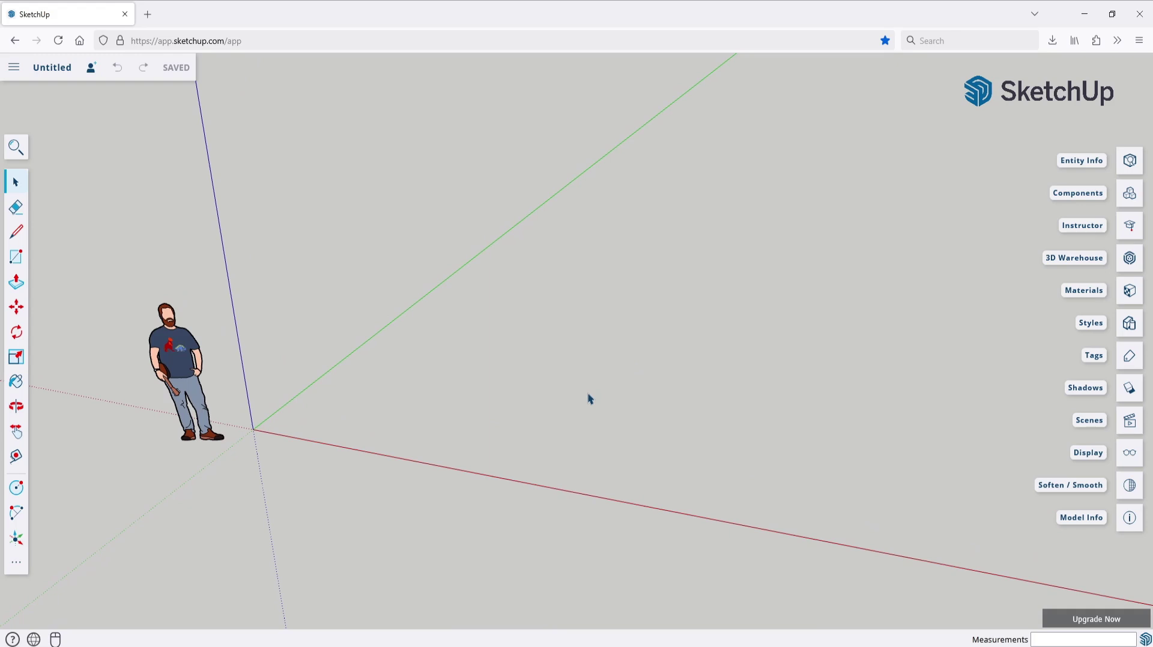
Step: Draw a 9' 9 3/8" by 13' 3/8" rectangle on the ground right of the figure
key(r)
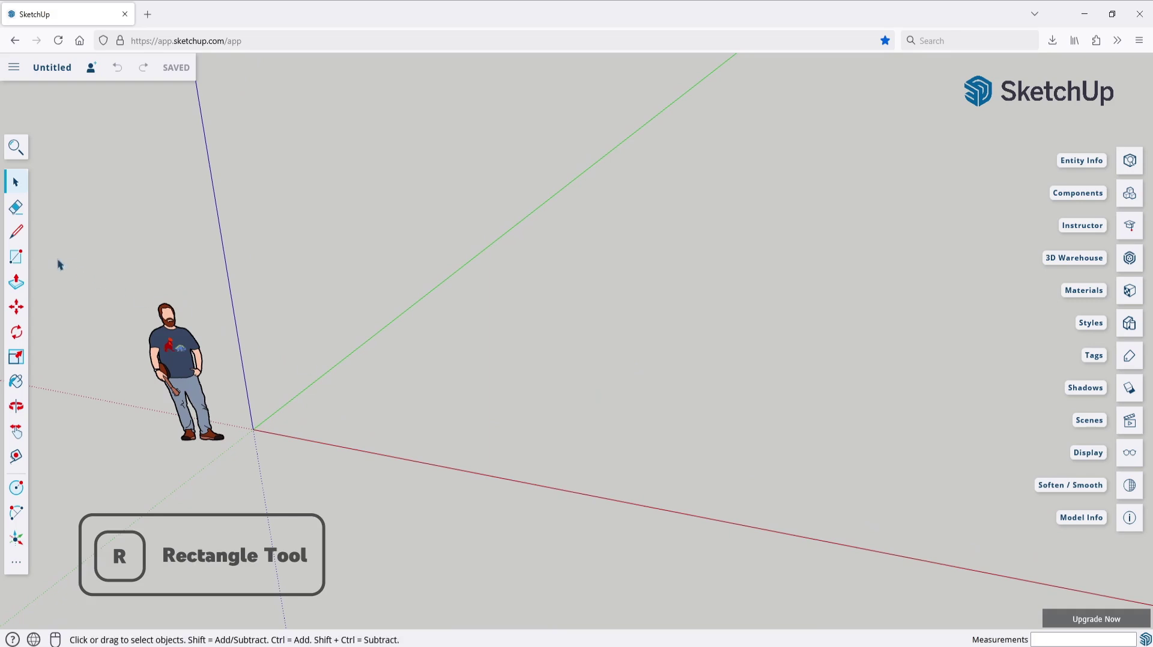
click(16, 257)
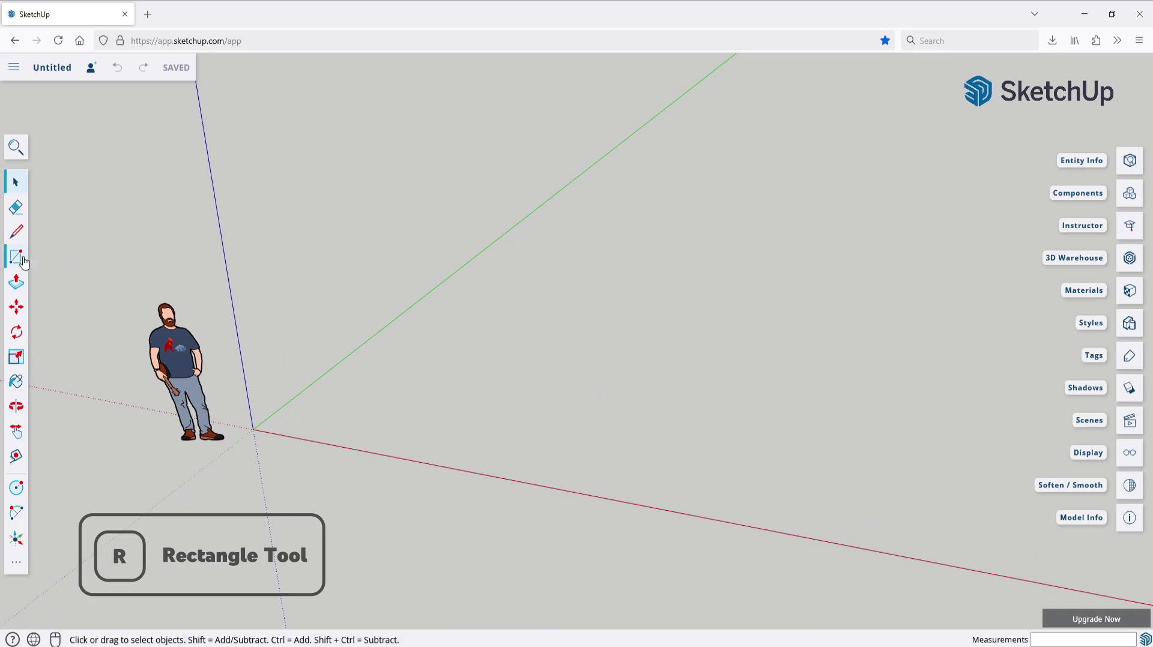
click(409, 412)
click(676, 330)
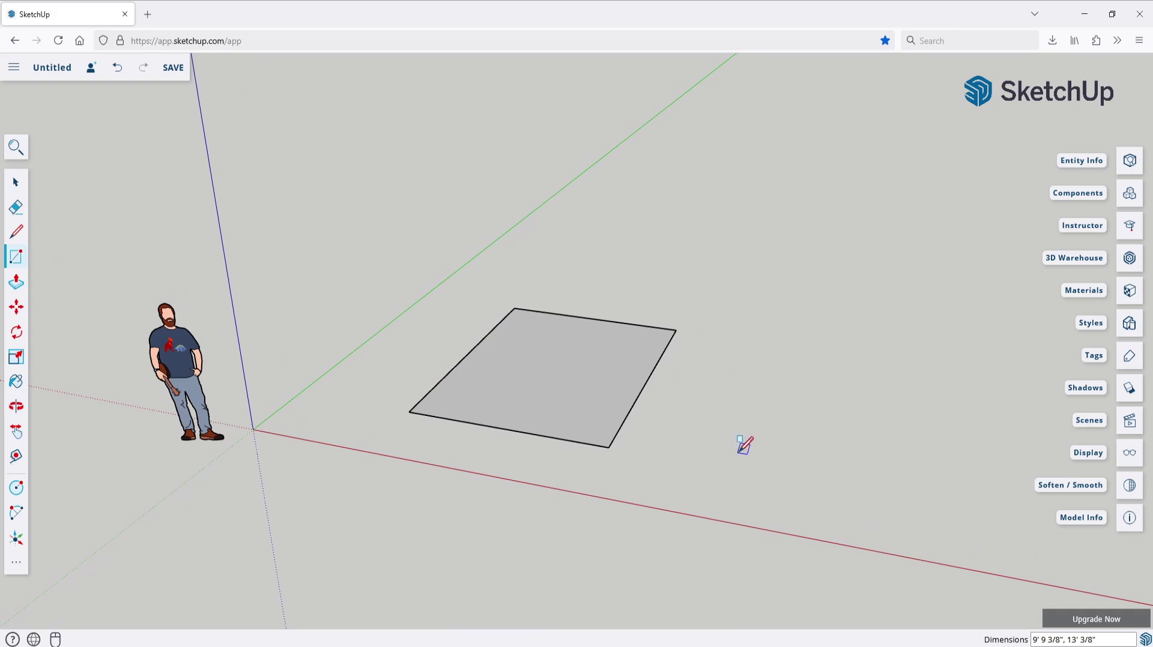
key(p)
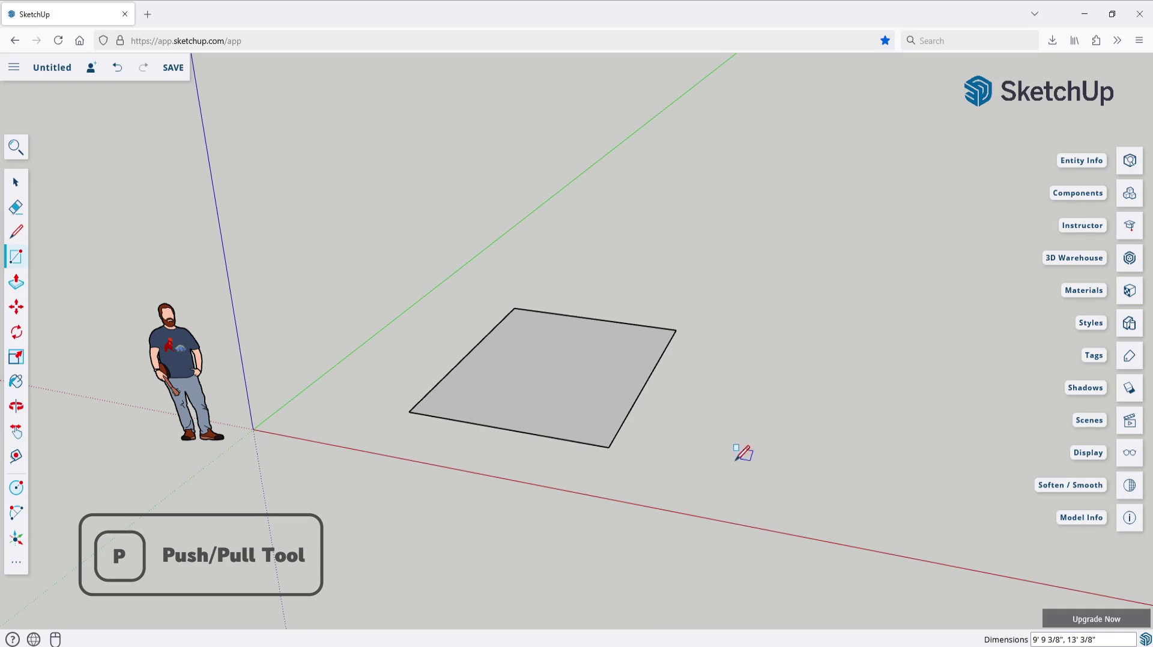
click(15, 285)
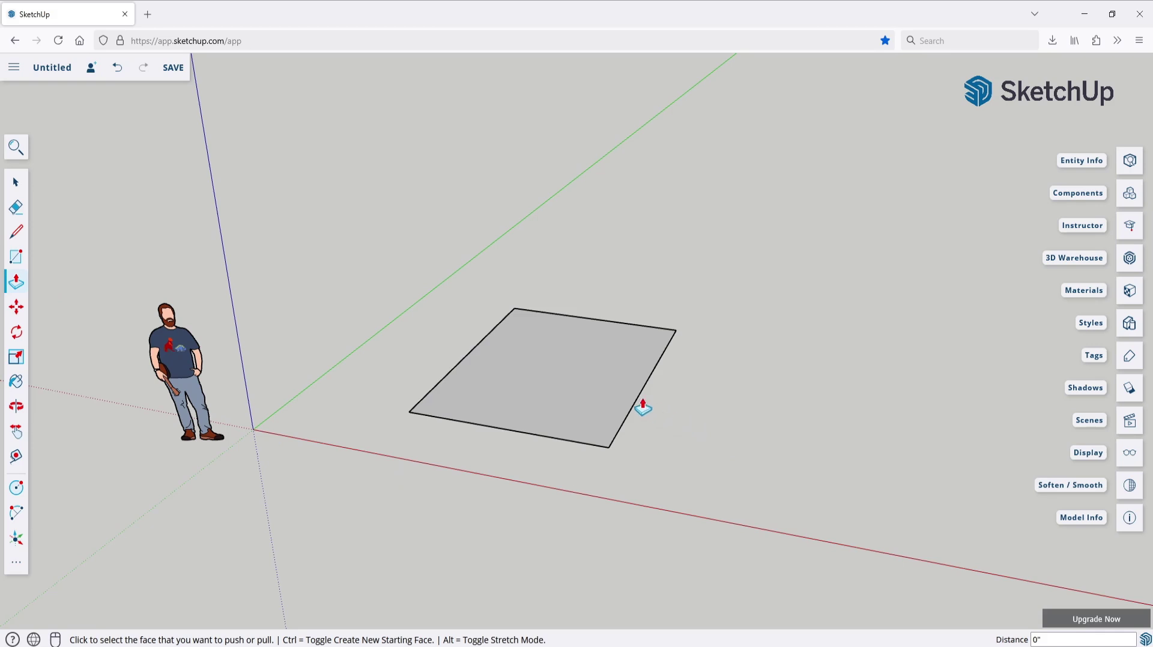
Step: Pull the ground rectangle up into a solid box
click(583, 395)
click(563, 286)
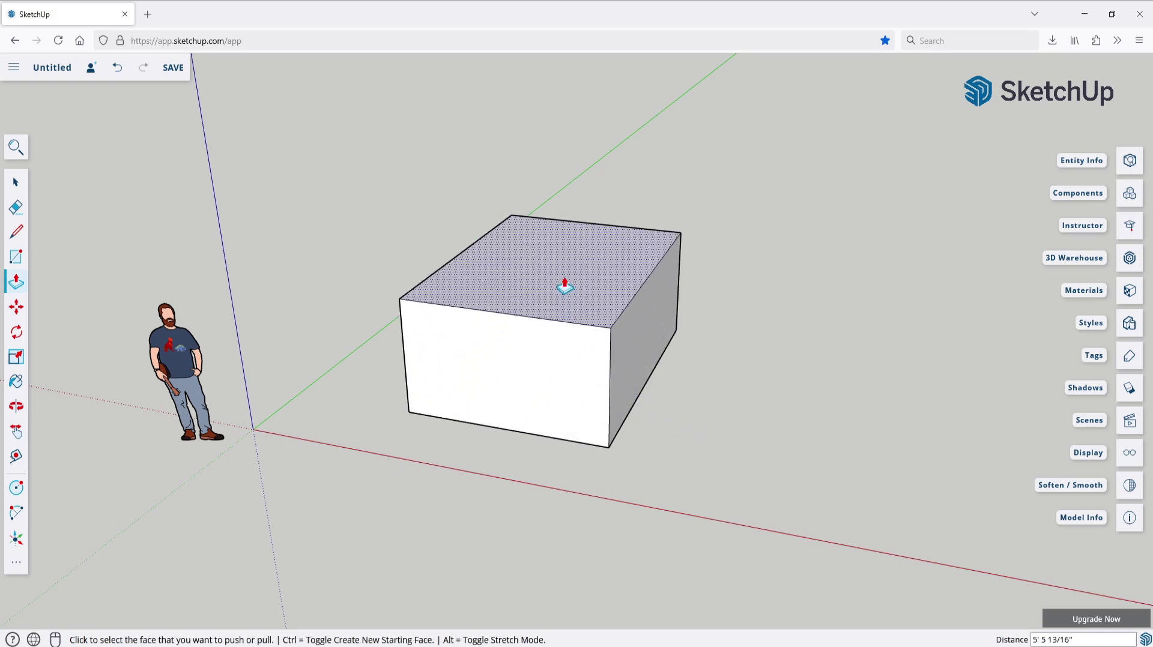
click(563, 285)
key(Escape)
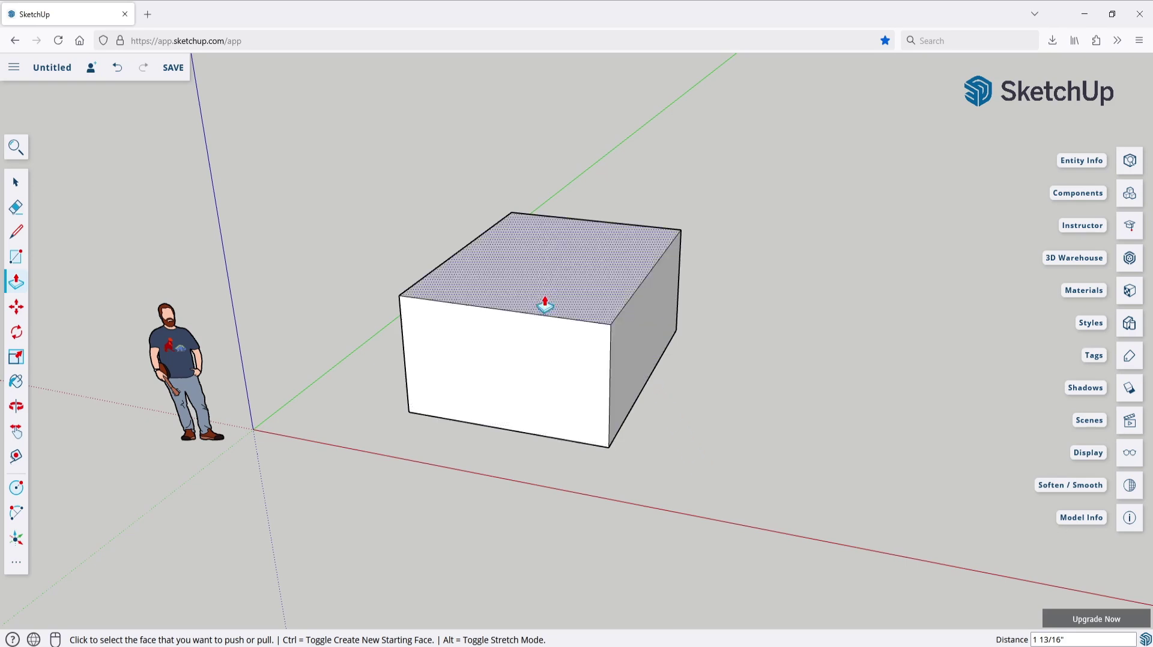
Step: Push and pull the box's side and front faces to make a roughly cubic block
click(638, 325)
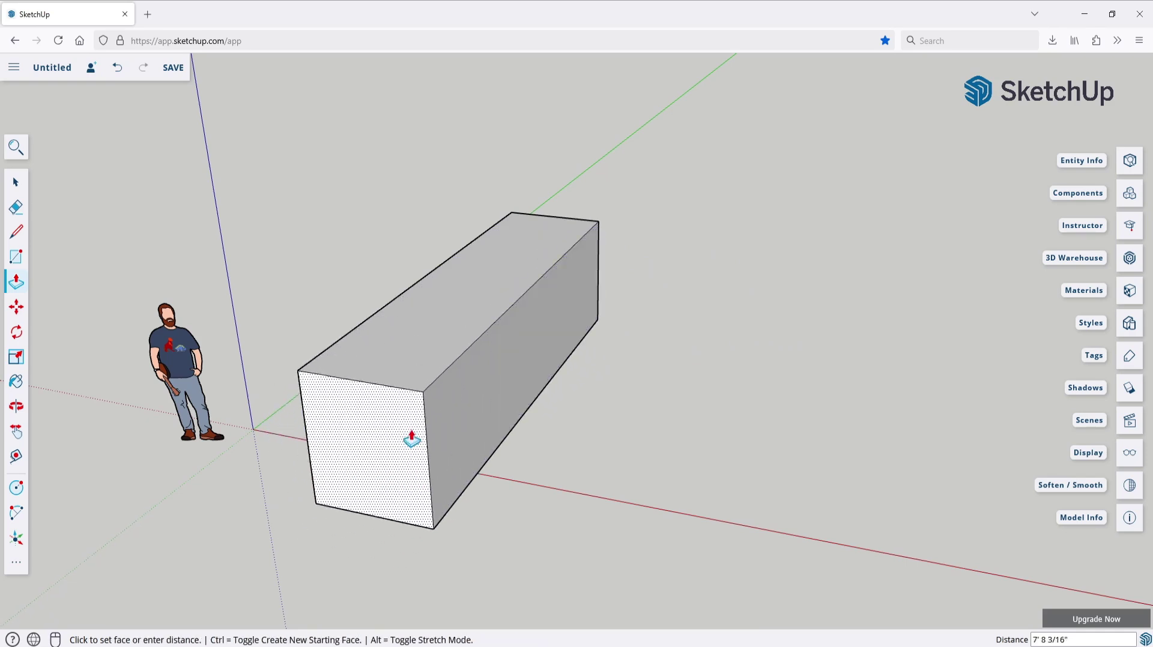
click(523, 301)
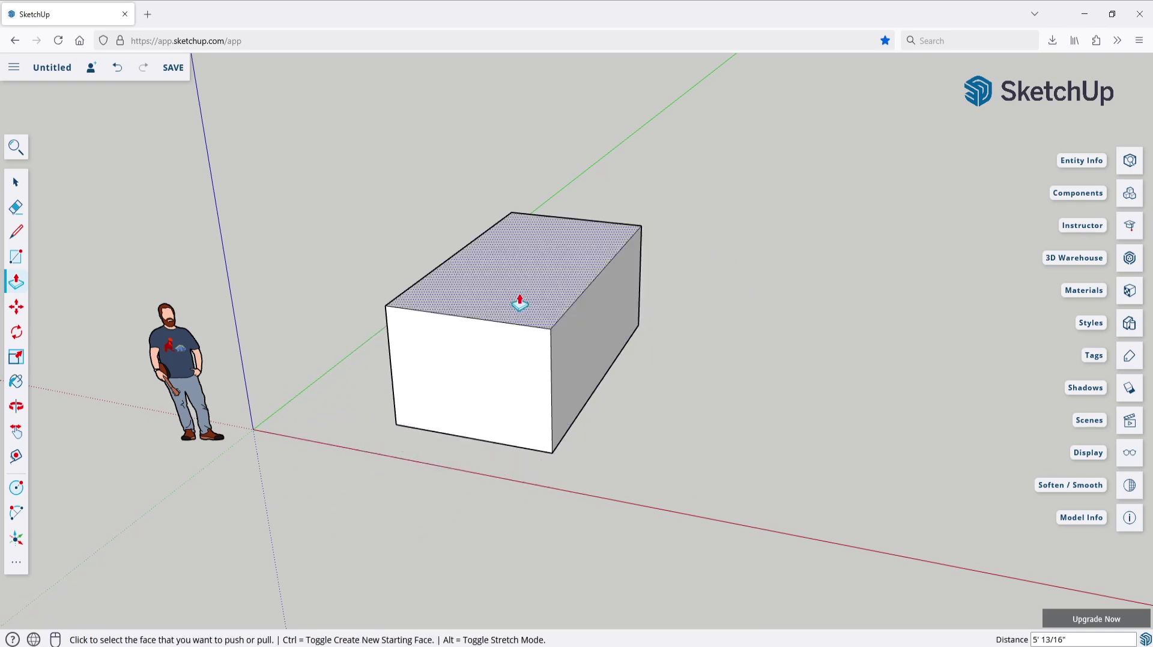
click(523, 280)
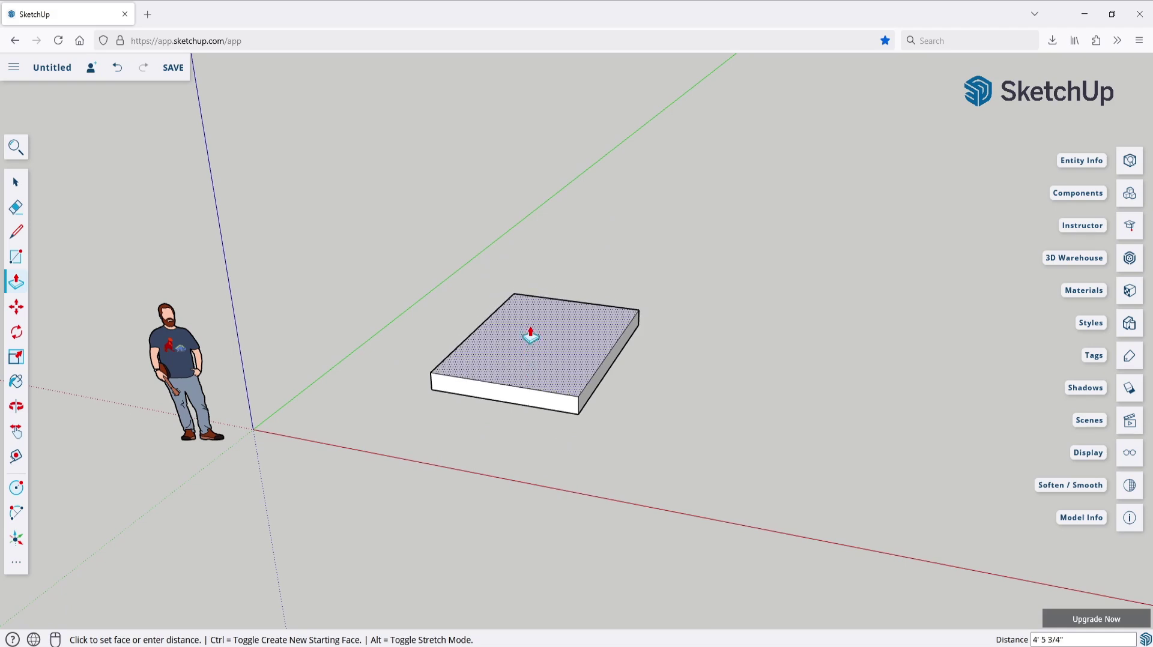
click(573, 263)
click(586, 265)
click(531, 309)
click(523, 333)
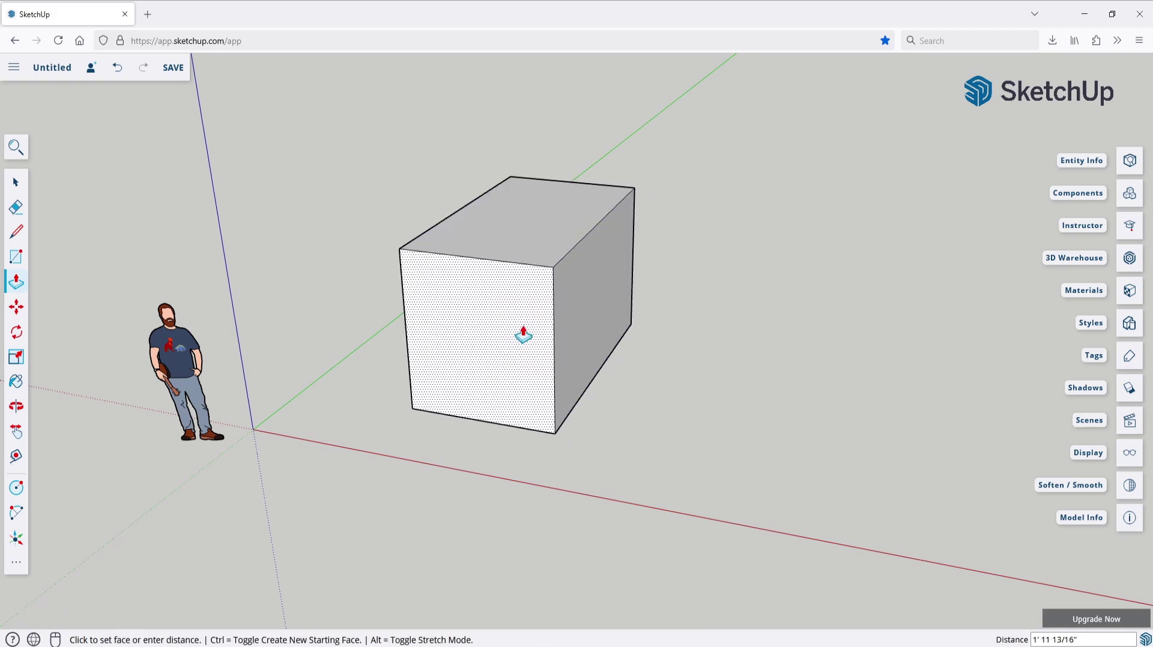
click(527, 330)
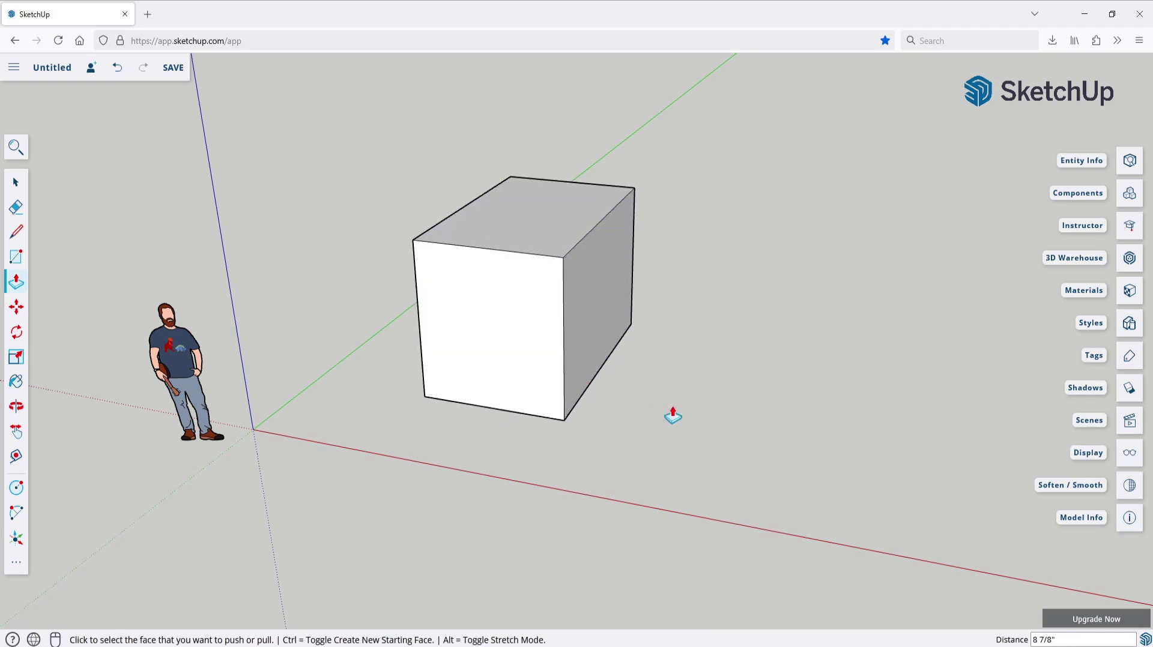
Step: Draw an octagon and a circle on the ground beside the cube, adjusting the side counts
click(17, 563)
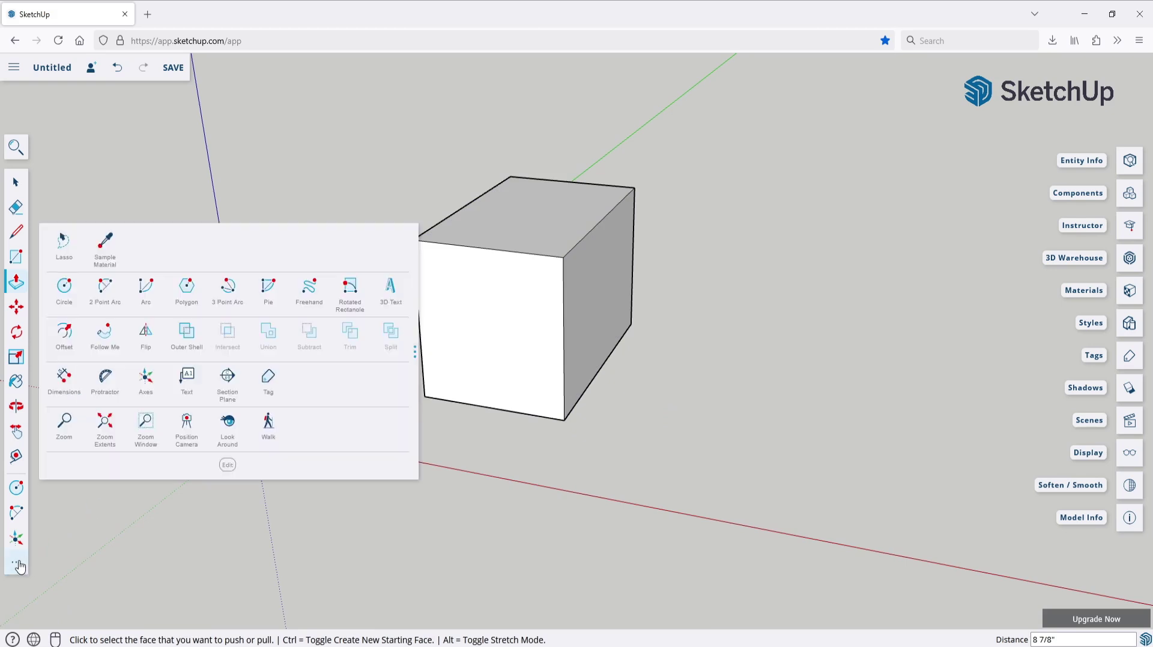
click(71, 301)
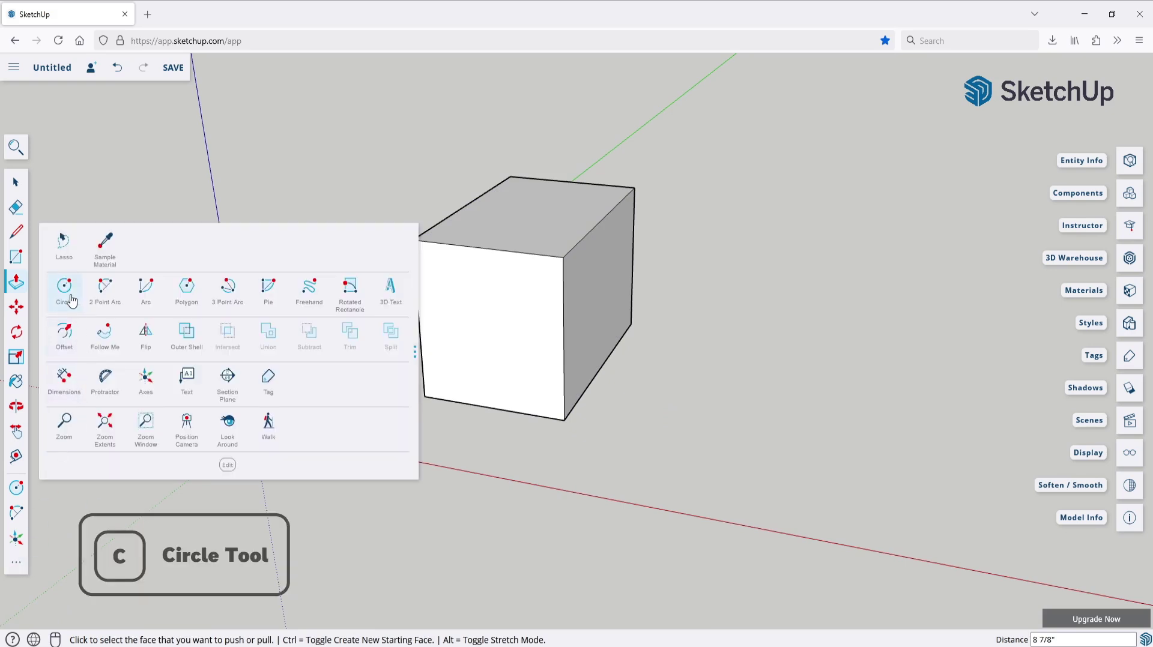
click(71, 301)
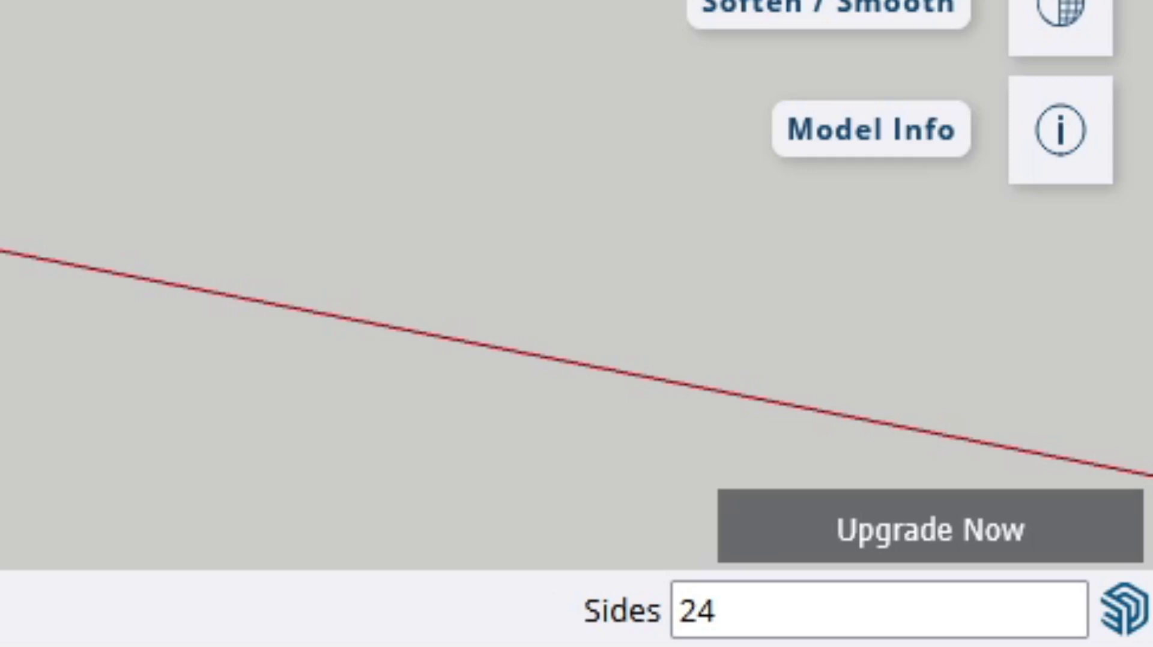
key(ctrl+minus)
key(ctrl+minus)
key(ctrl+minus)
key(ctrl+minus)
key(ctrl+minus)
key(ctrl+minus)
key(ctrl+minus)
key(ctrl+minus)
key(ctrl+minus)
key(ctrl+minus)
key(ctrl+minus)
key(ctrl+minus)
key(ctrl+minus)
key(ctrl+minus)
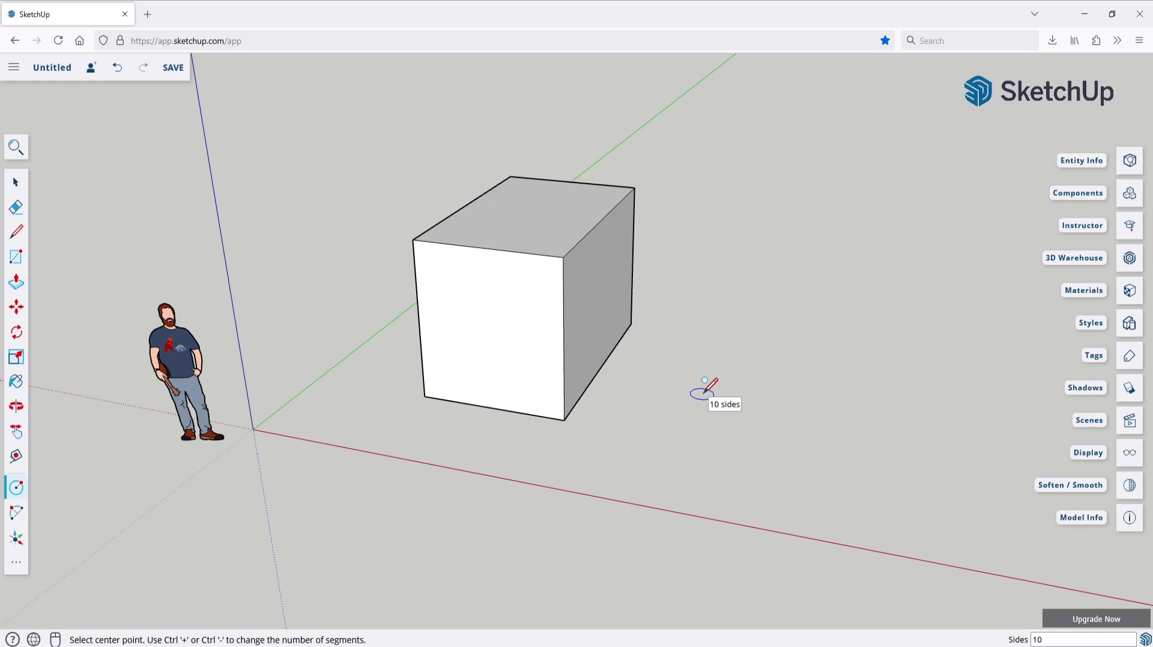
click(731, 399)
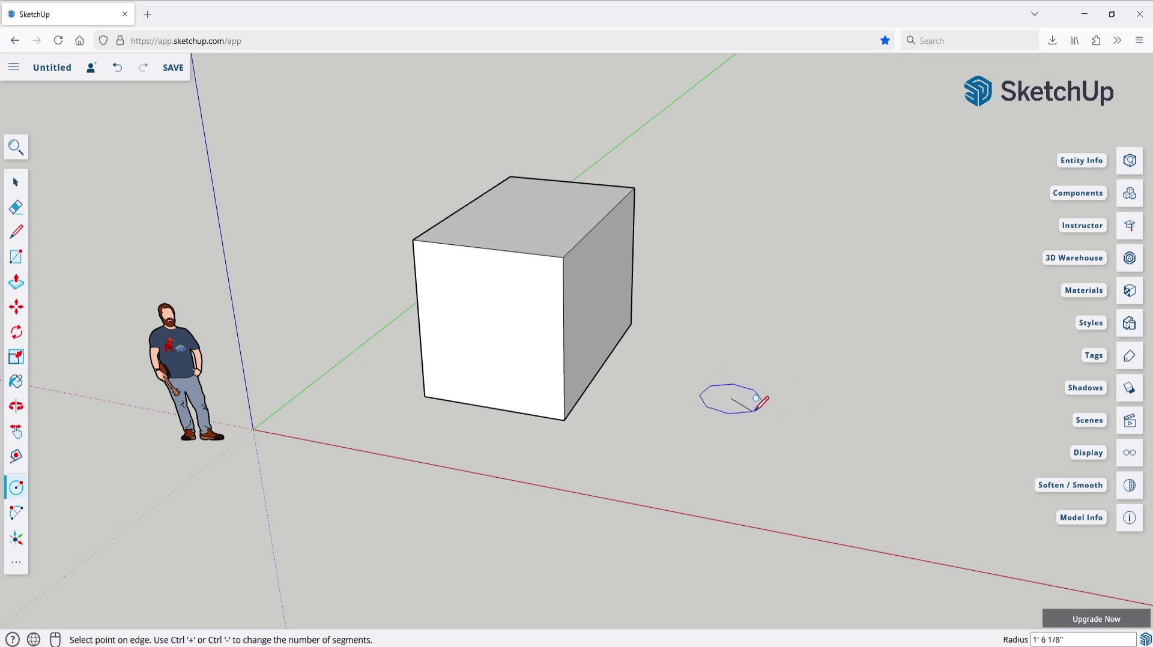
click(806, 426)
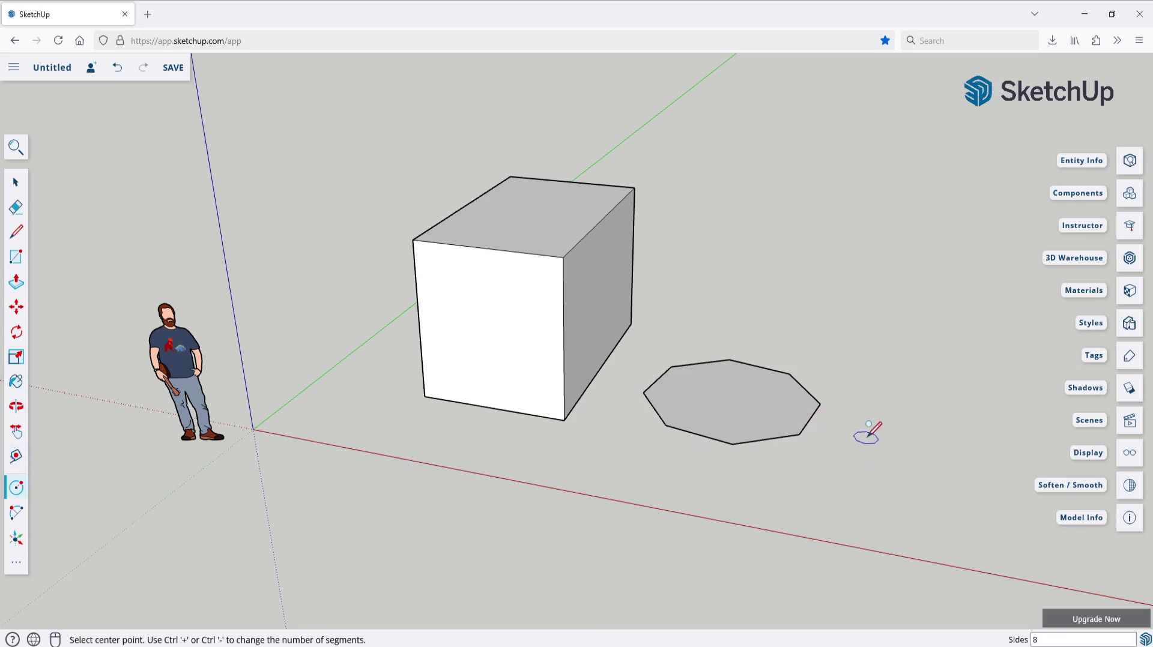
key(ctrl+plus)
key(ctrl+plus)
key(ctrl+plus)
key(ctrl+plus)
key(ctrl+plus)
key(ctrl+plus)
key(ctrl+plus)
key(ctrl+plus)
key(ctrl+plus)
key(ctrl+plus)
key(ctrl+plus)
key(ctrl+minus)
key(ctrl+minus)
key(ctrl+minus)
click(951, 432)
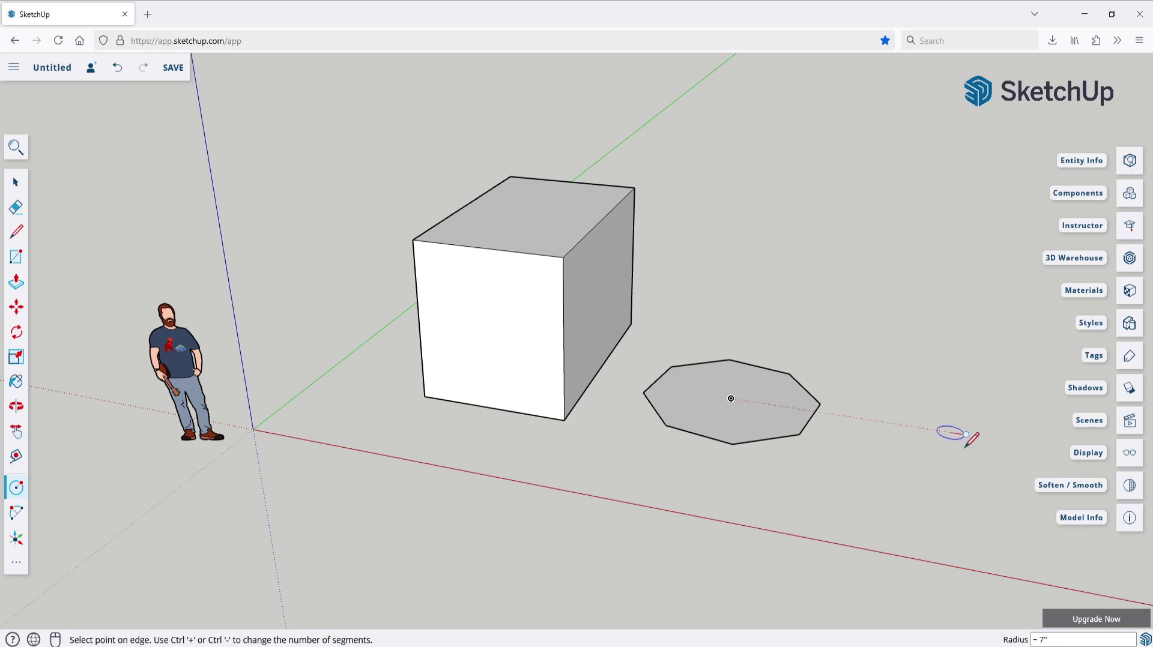
click(1004, 480)
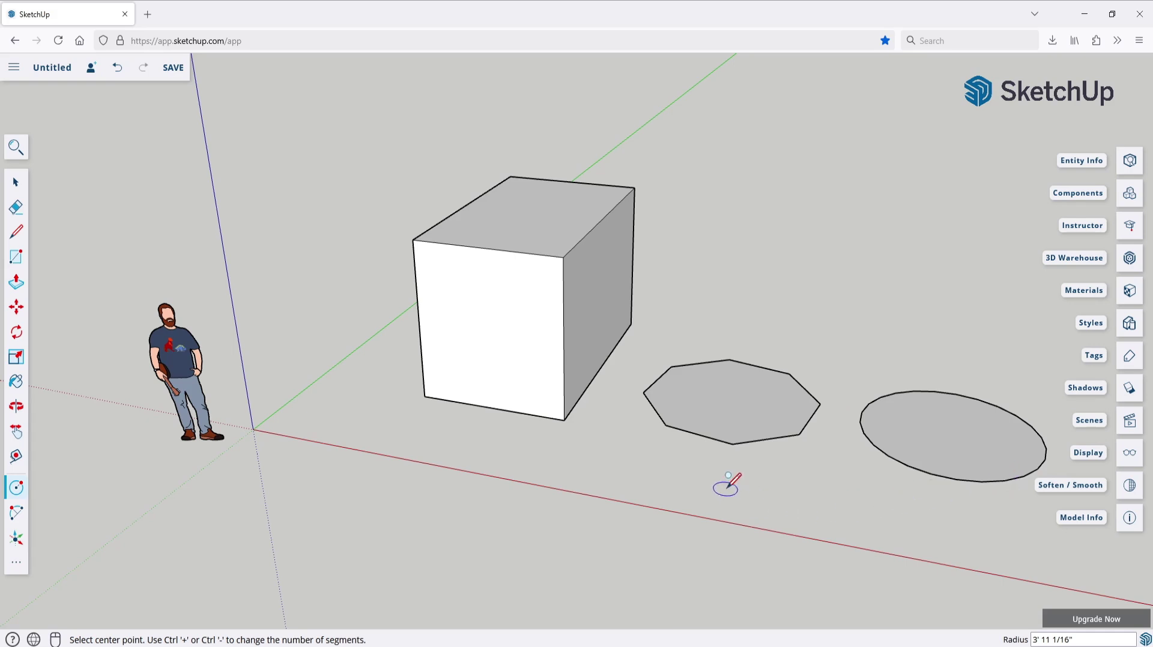
Step: Raise the octagon and circle into prism and cylinder at the cube's height
click(20, 285)
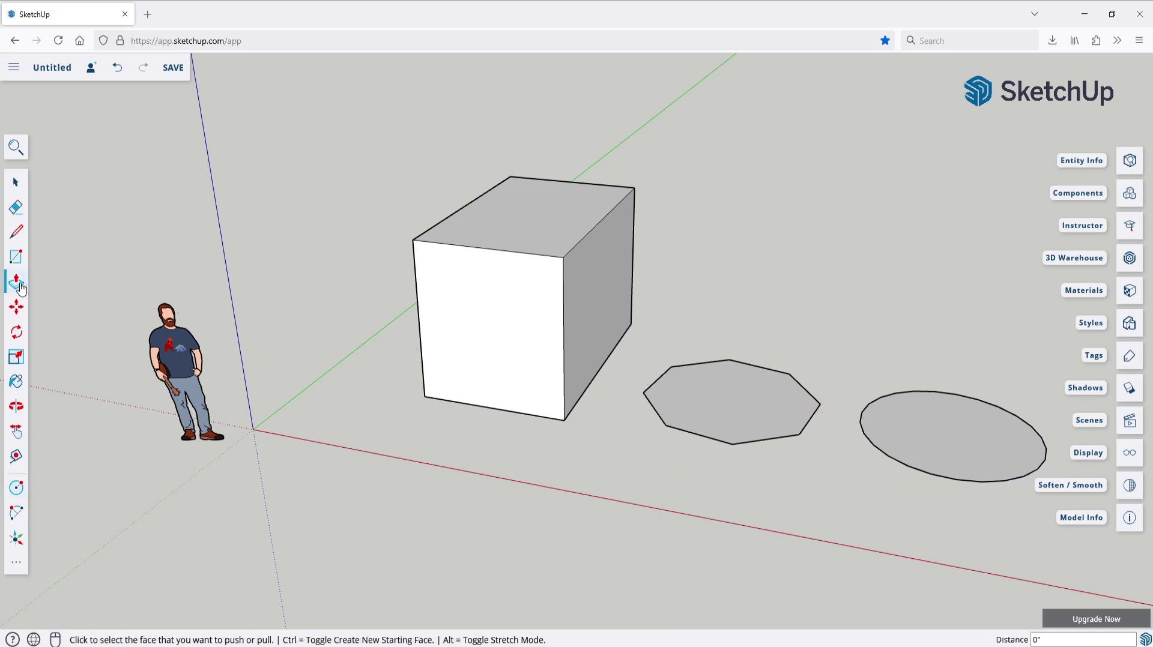
click(728, 411)
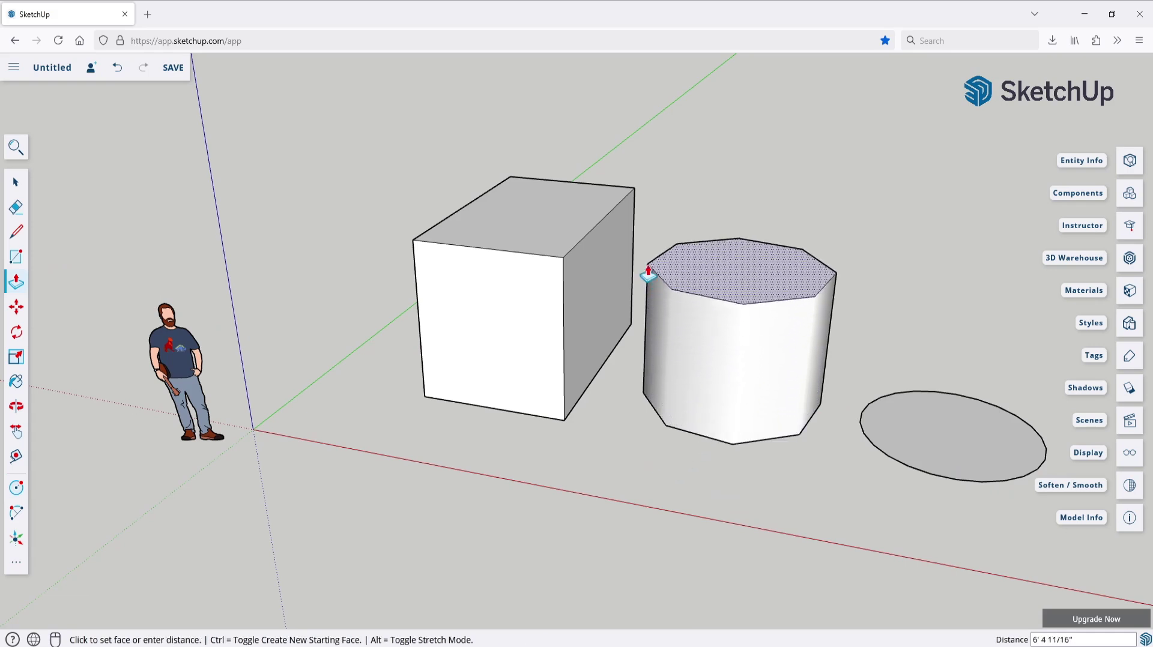
click(600, 235)
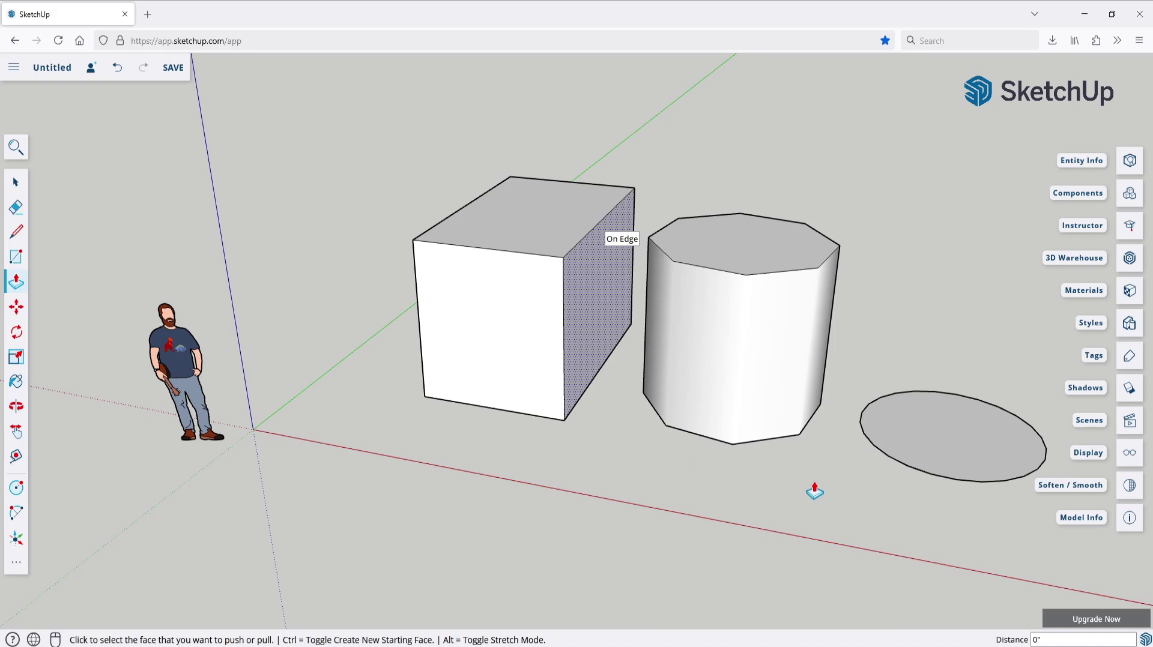
click(955, 438)
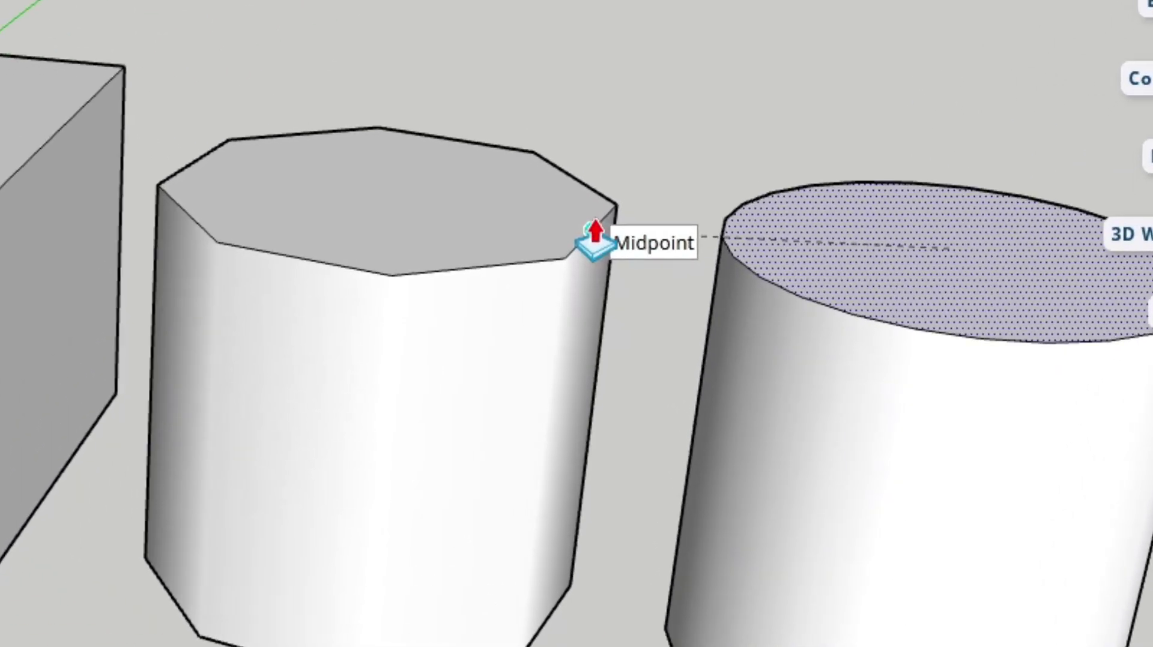
click(595, 244)
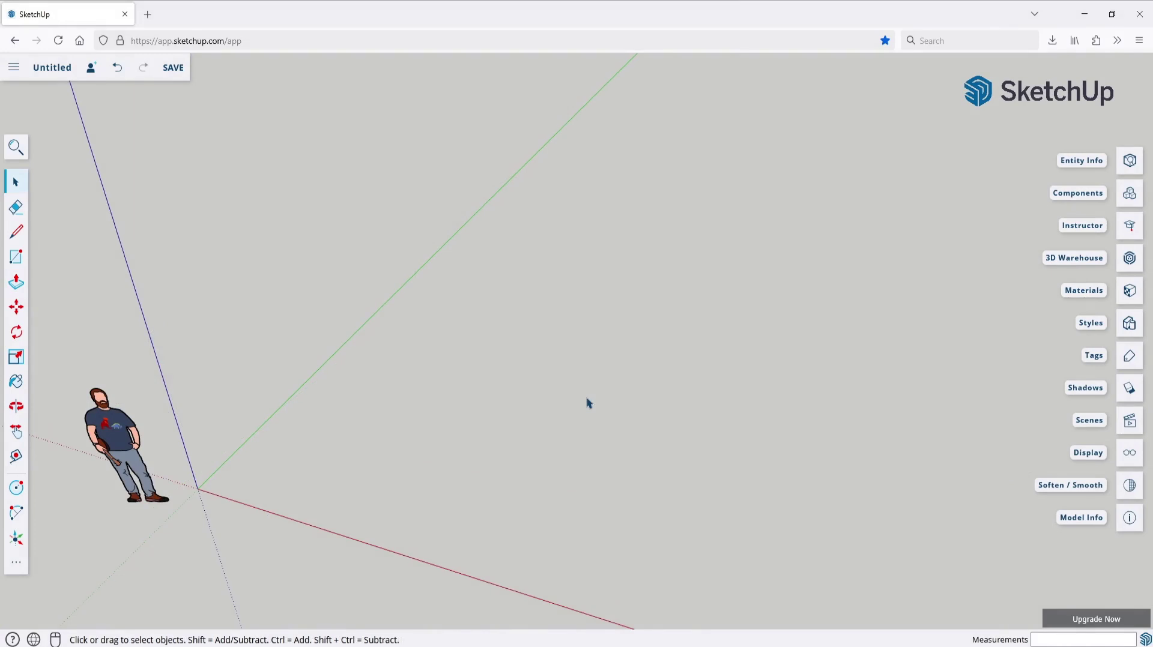
Step: Draw a large base rectangle on the ground and raise it into a box
click(16, 257)
click(369, 455)
click(814, 255)
key(p)
click(677, 376)
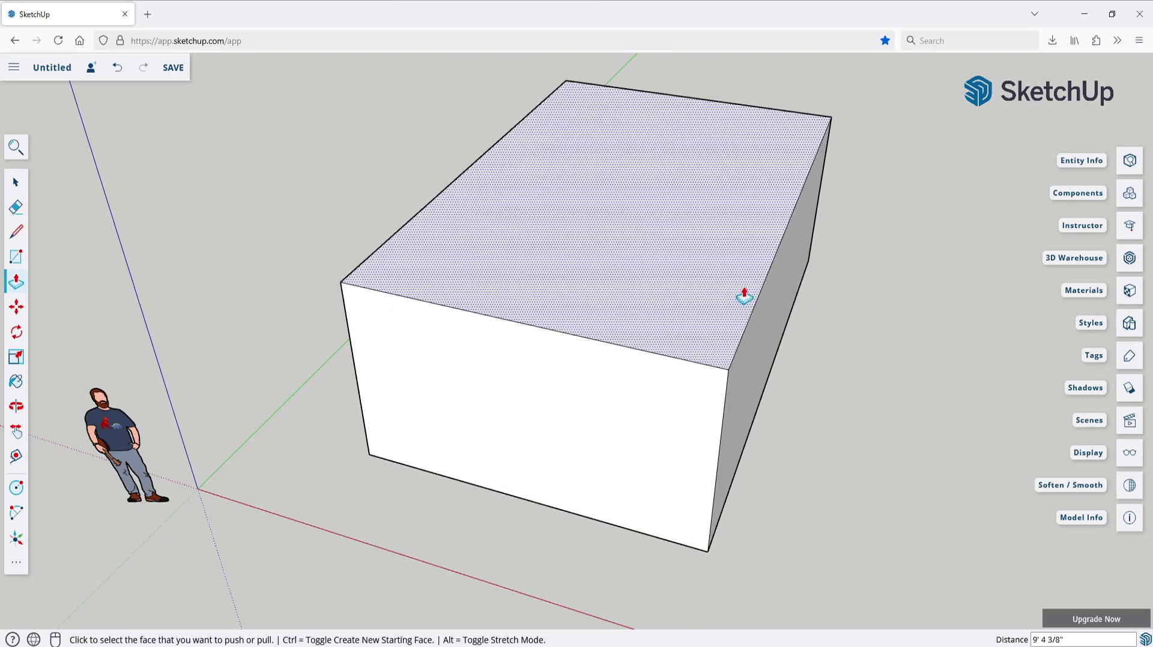
click(744, 294)
mouse_move(744, 294)
middle_down()
mouse_move(735, 277)
mouse_move(727, 301)
middle_up()
Step: Sketch rectangles on the box's front and top faces and a circle on its right face
click(17, 257)
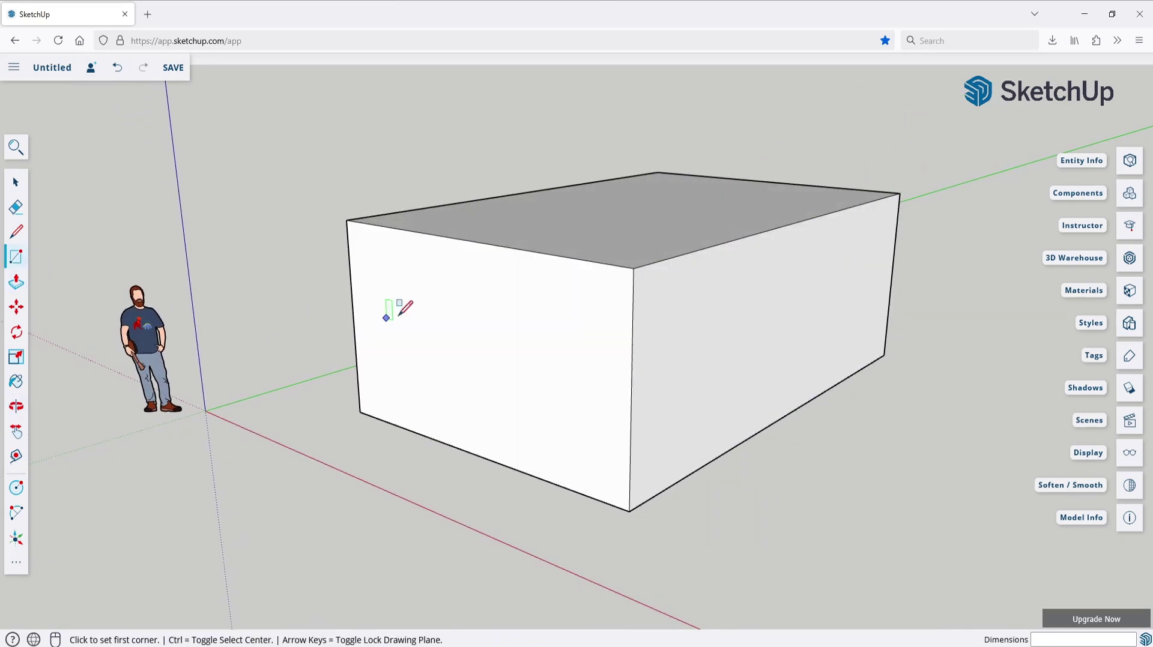
click(403, 287)
click(565, 406)
middle_drag(564, 406, 659, 319)
click(507, 218)
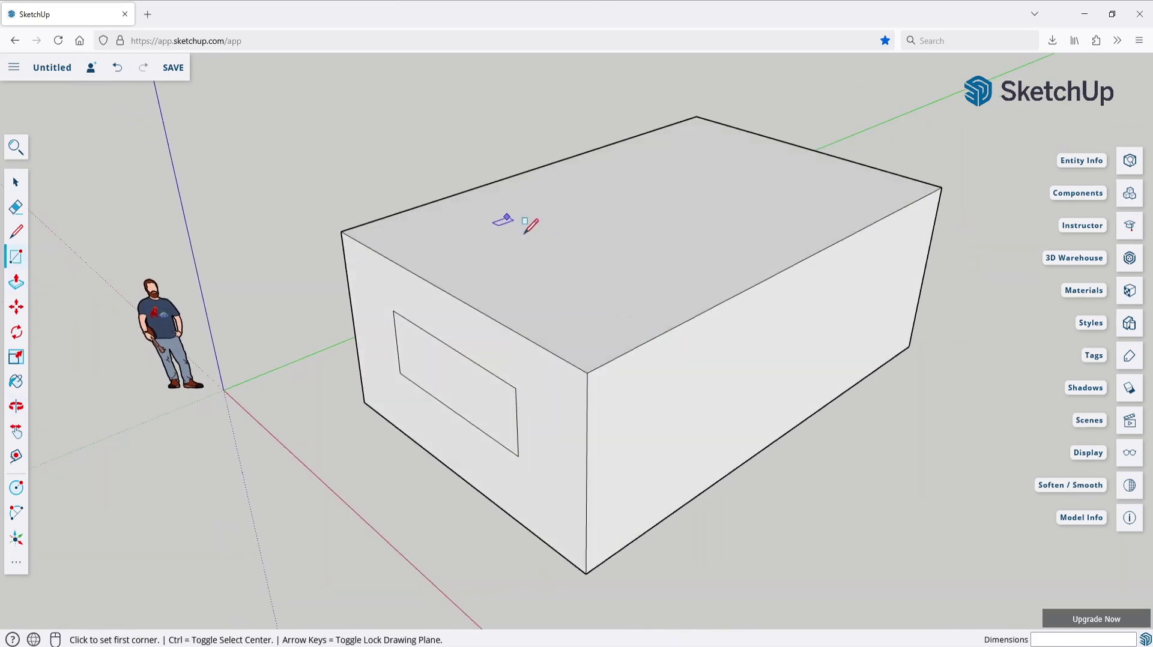
click(770, 212)
middle_drag(733, 412, 728, 385)
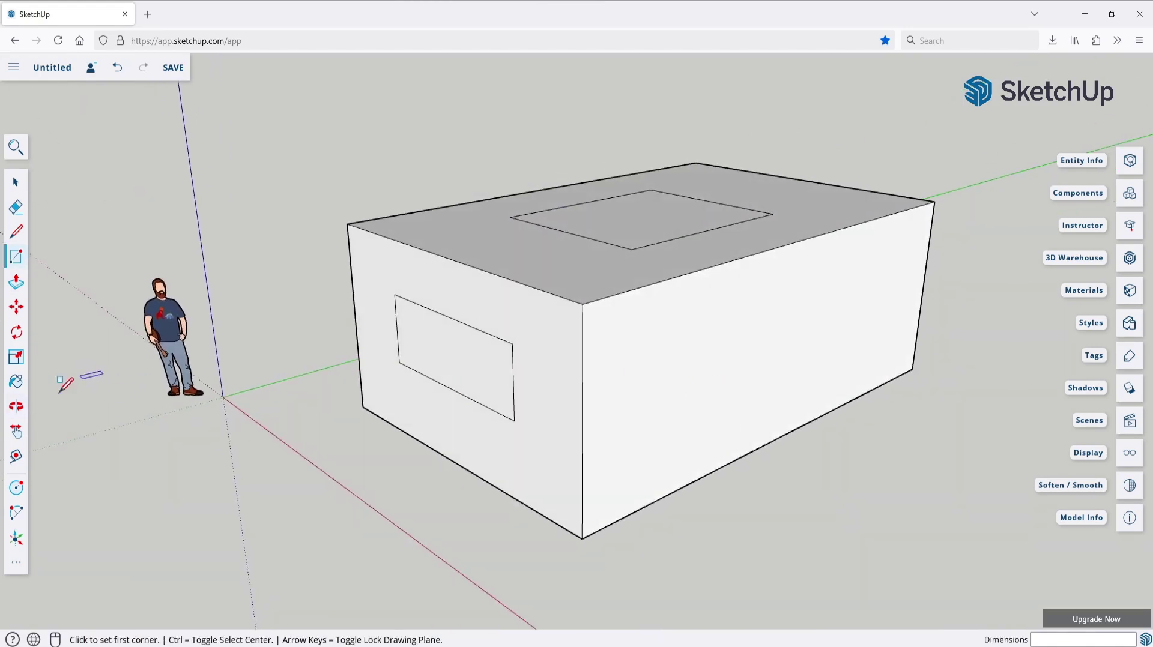
click(17, 488)
click(733, 423)
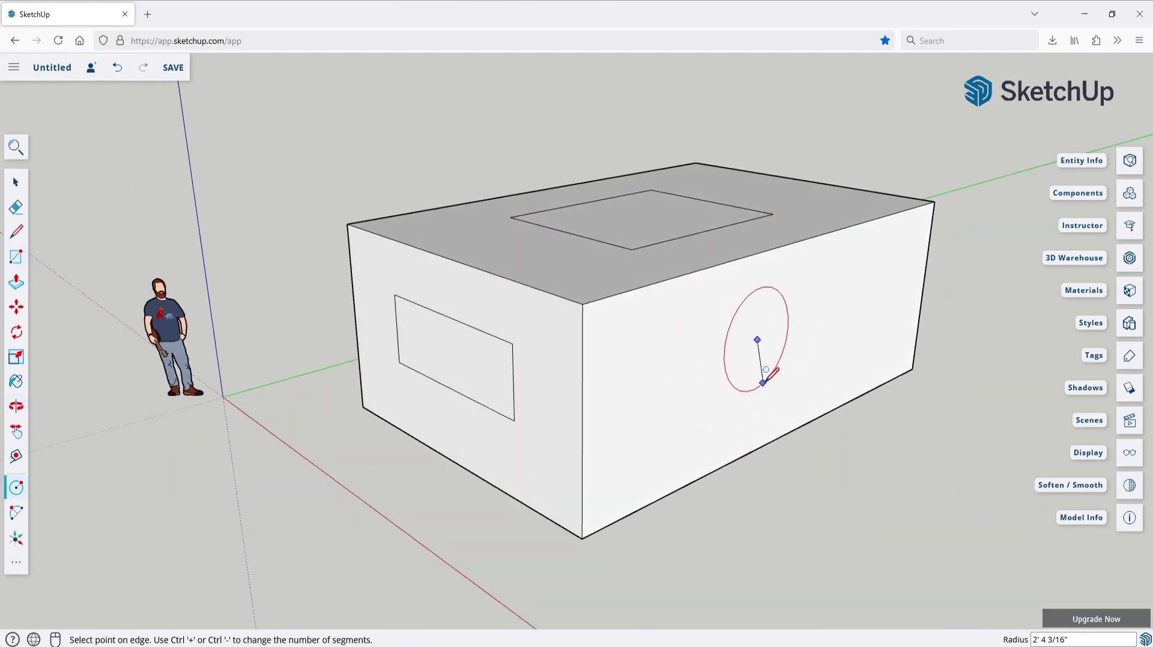
click(765, 454)
middle_drag(764, 454, 803, 476)
Step: Pull the front rectangle out, the top rectangle up, and the circle into a cylinder
key(p)
click(474, 367)
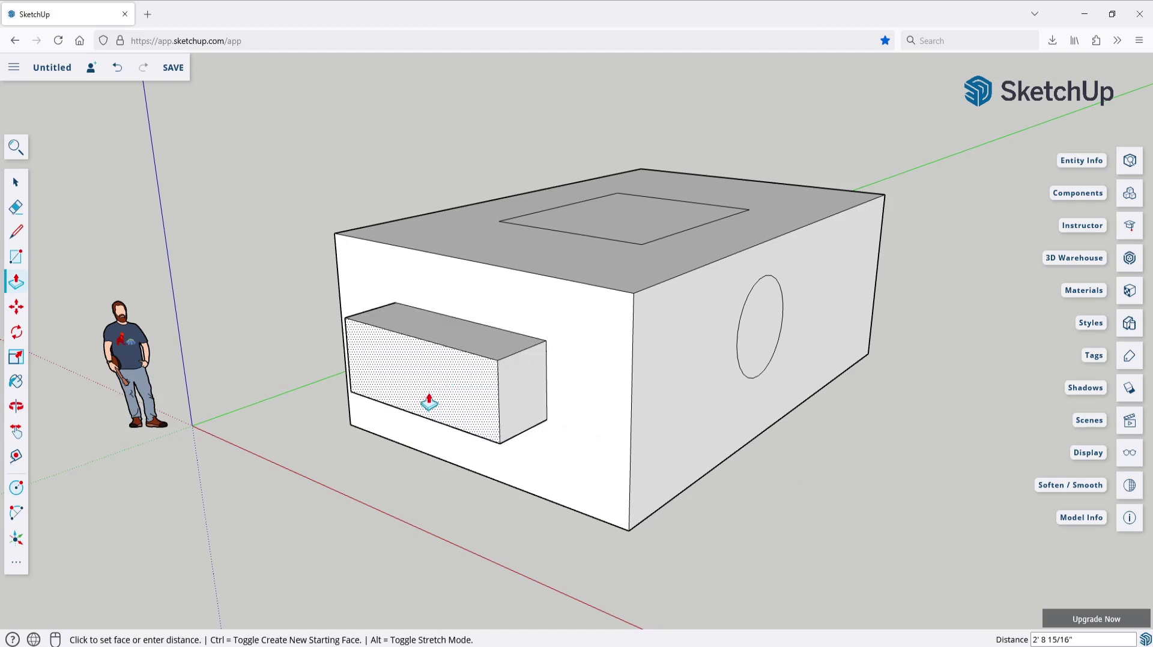
click(522, 360)
click(624, 219)
click(642, 93)
click(785, 322)
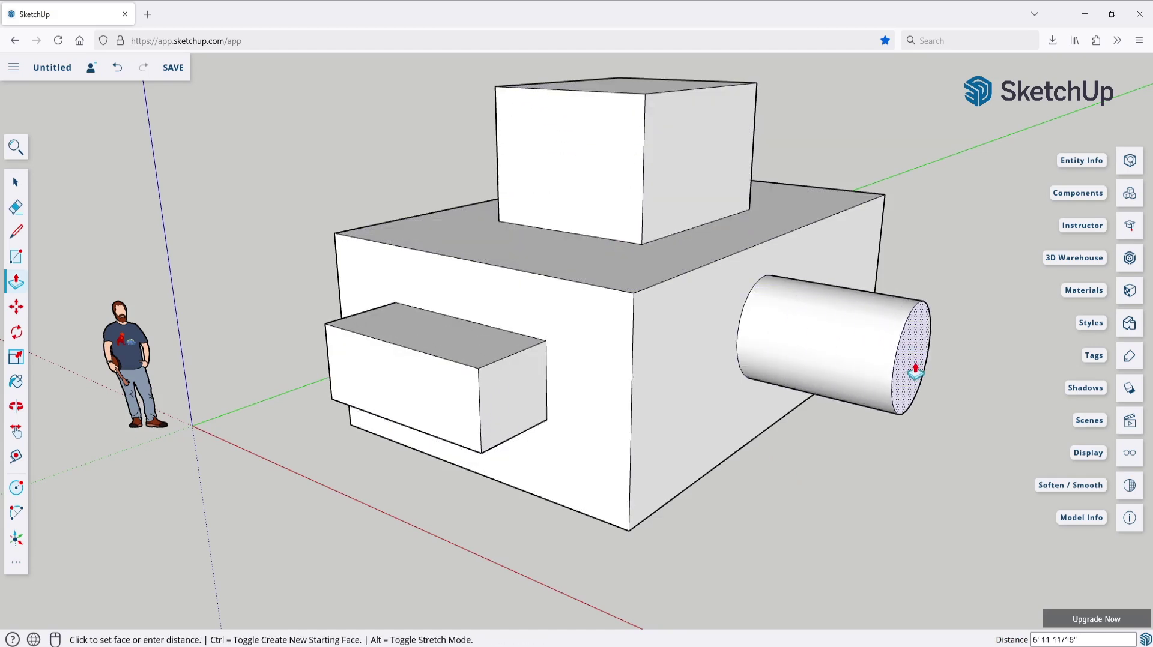
click(907, 372)
Step: Adjust the top block's front face and raise and lengthen the jutting front box
click(642, 181)
click(606, 198)
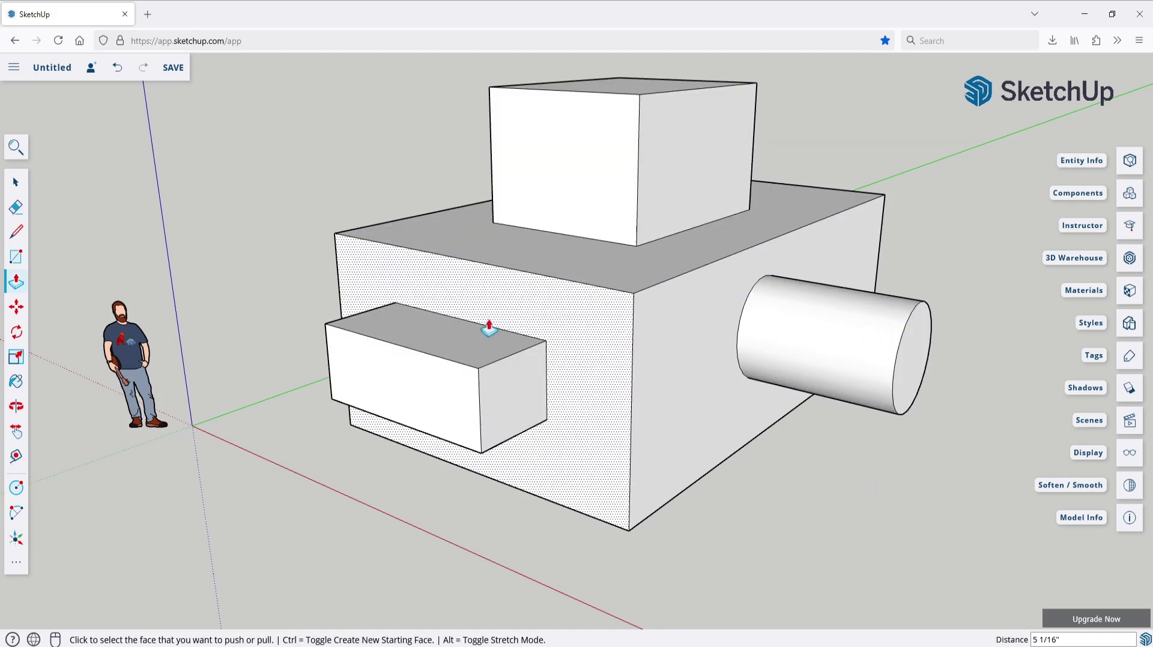
double_click(490, 332)
click(507, 374)
click(600, 378)
middle_drag(792, 381, 772, 476)
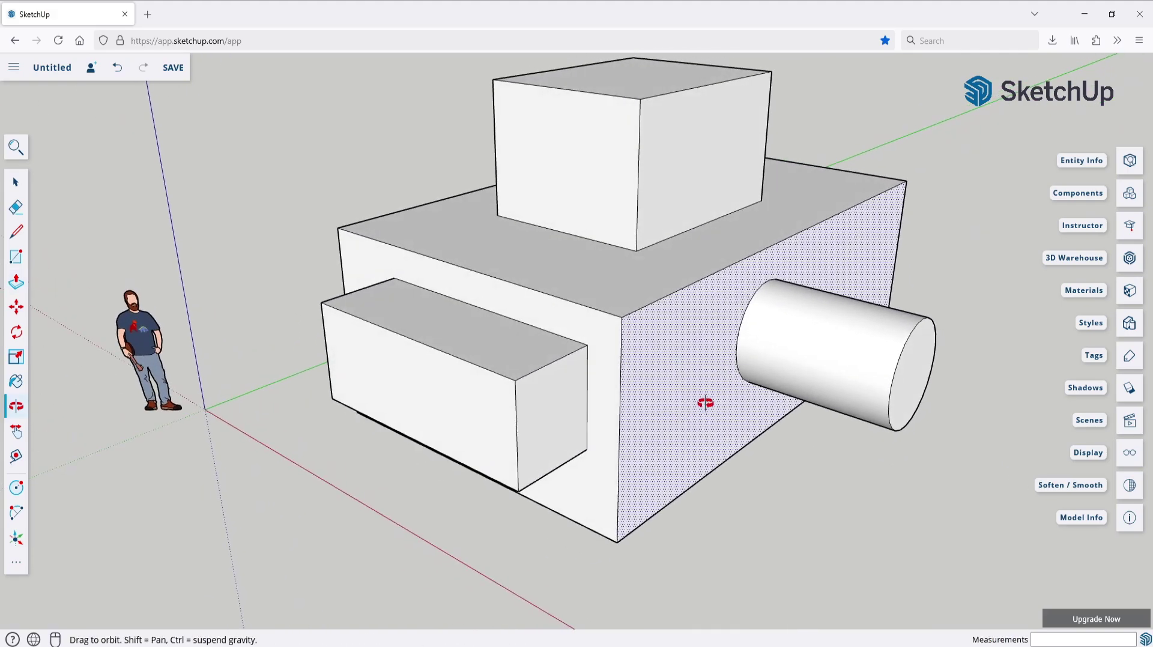
Step: Draw a window rectangle on the top block and push it in as a recess
key(r)
click(526, 131)
click(600, 191)
key(p)
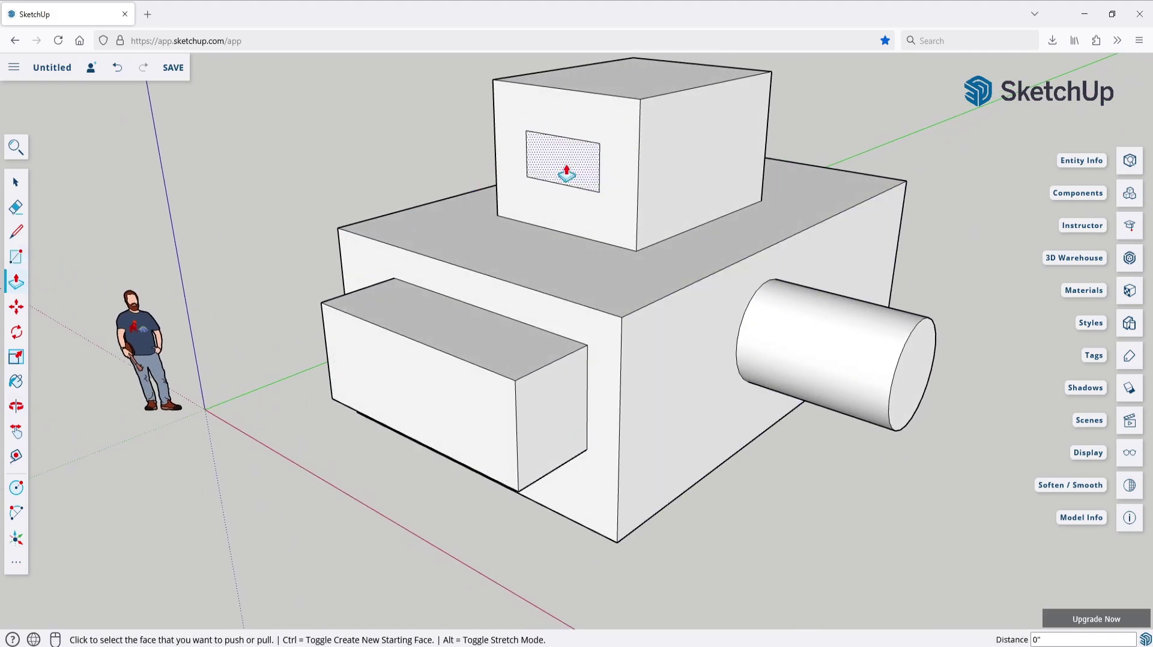
click(565, 172)
click(580, 166)
middle_drag(581, 165, 754, 466)
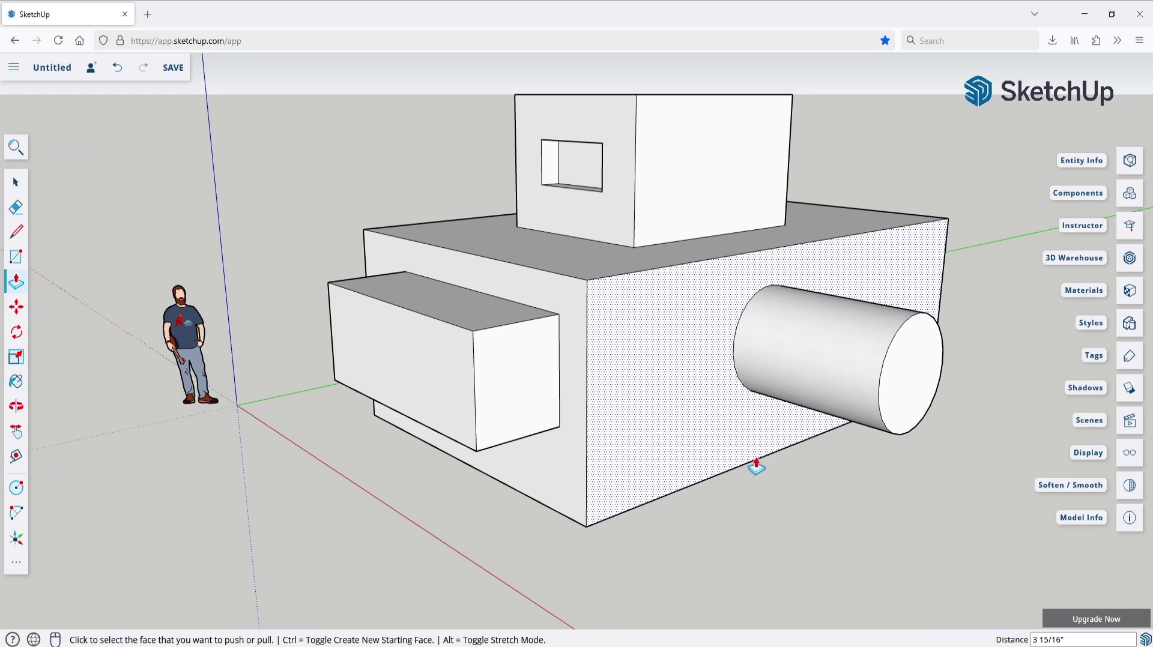
click(808, 359)
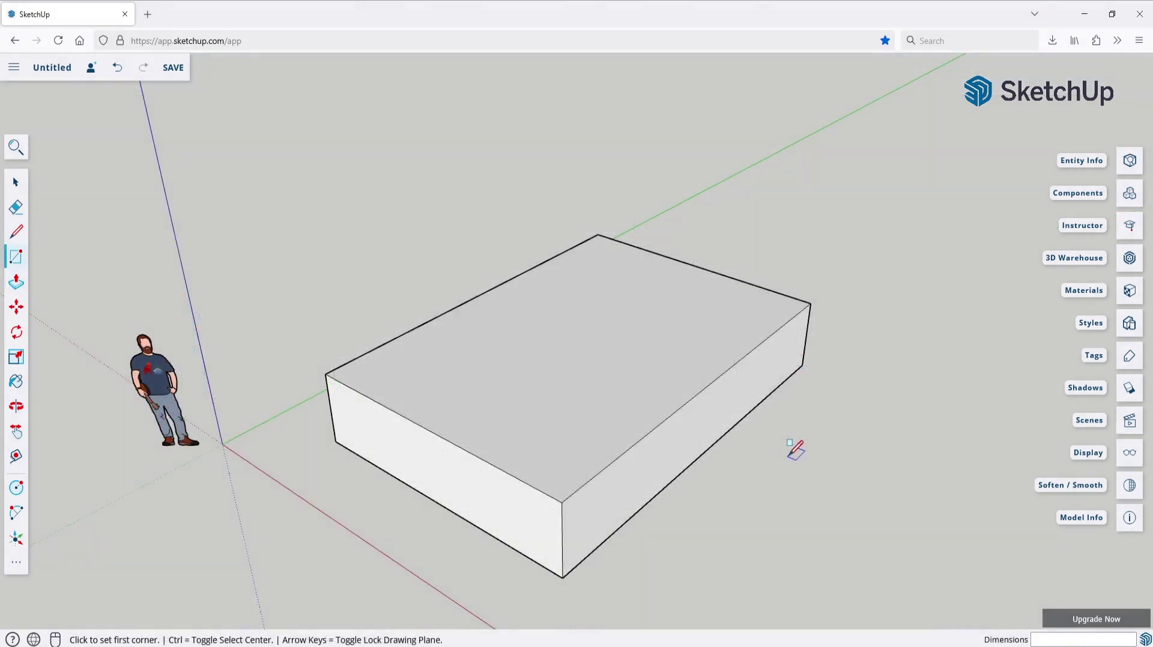
Step: Draw three overlapping rectangles on the slab's top face
click(596, 284)
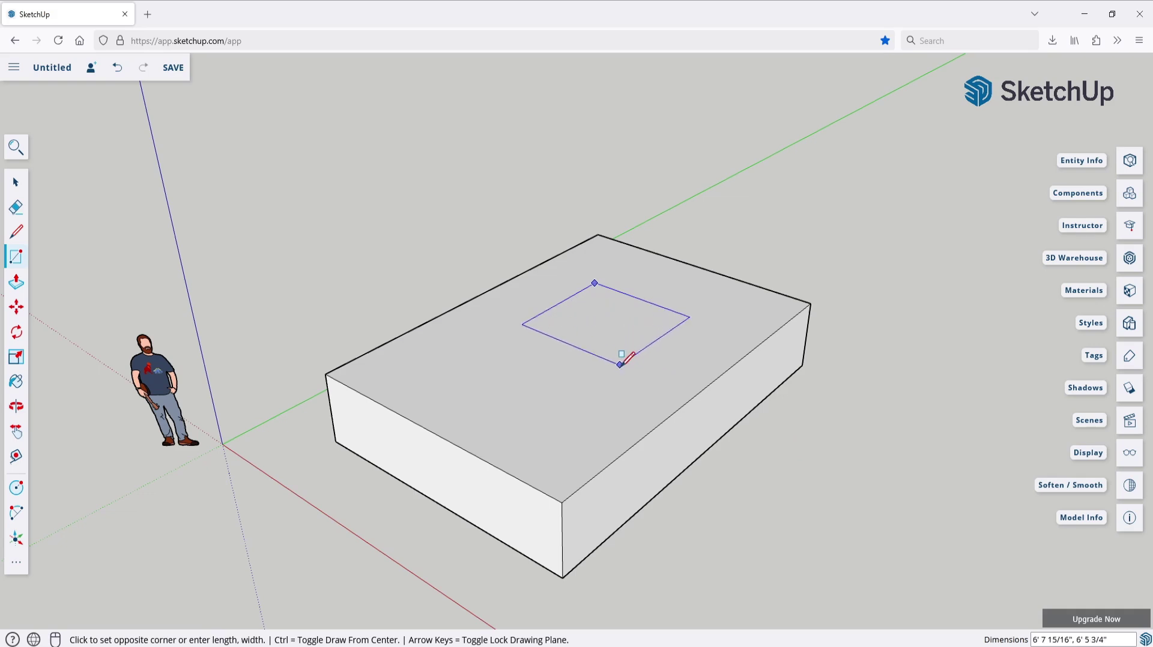
click(619, 368)
click(535, 294)
click(593, 429)
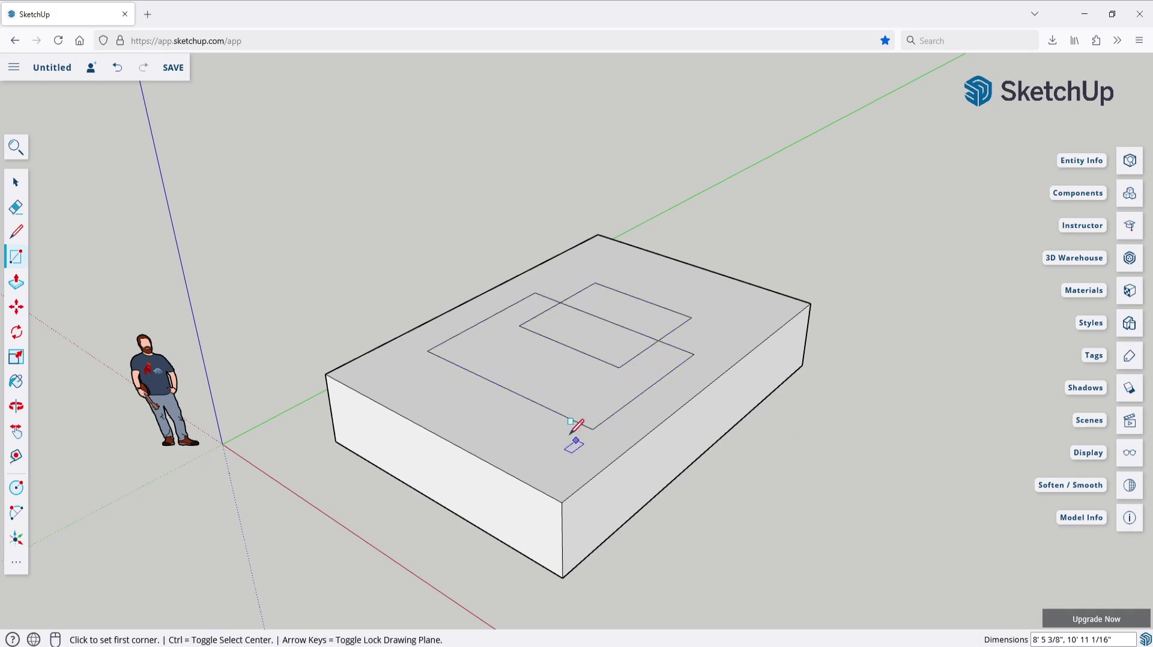
click(492, 349)
click(520, 439)
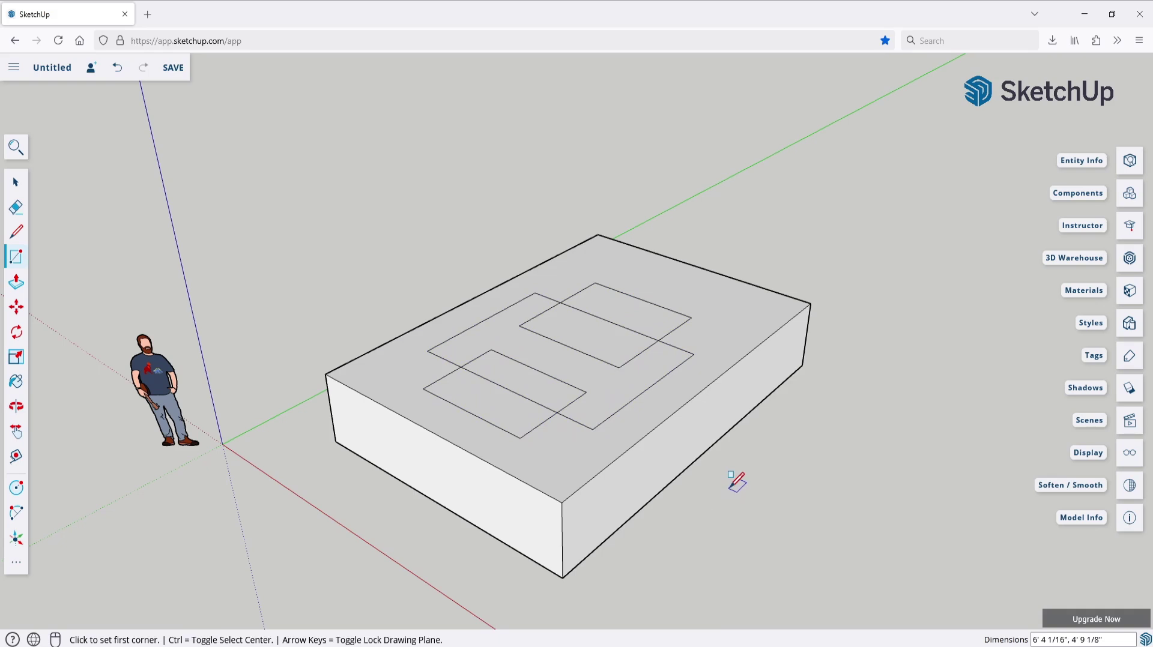
Step: Push the small lower and upper inner rectangles down into two pockets
click(16, 283)
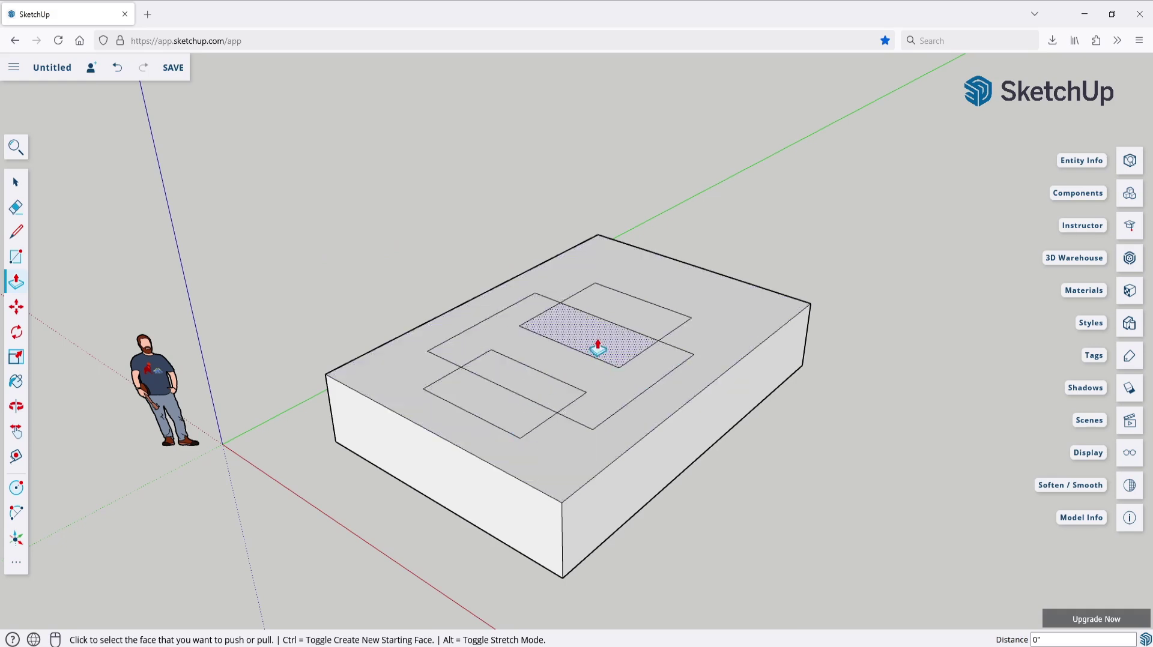
click(514, 382)
click(522, 392)
click(588, 354)
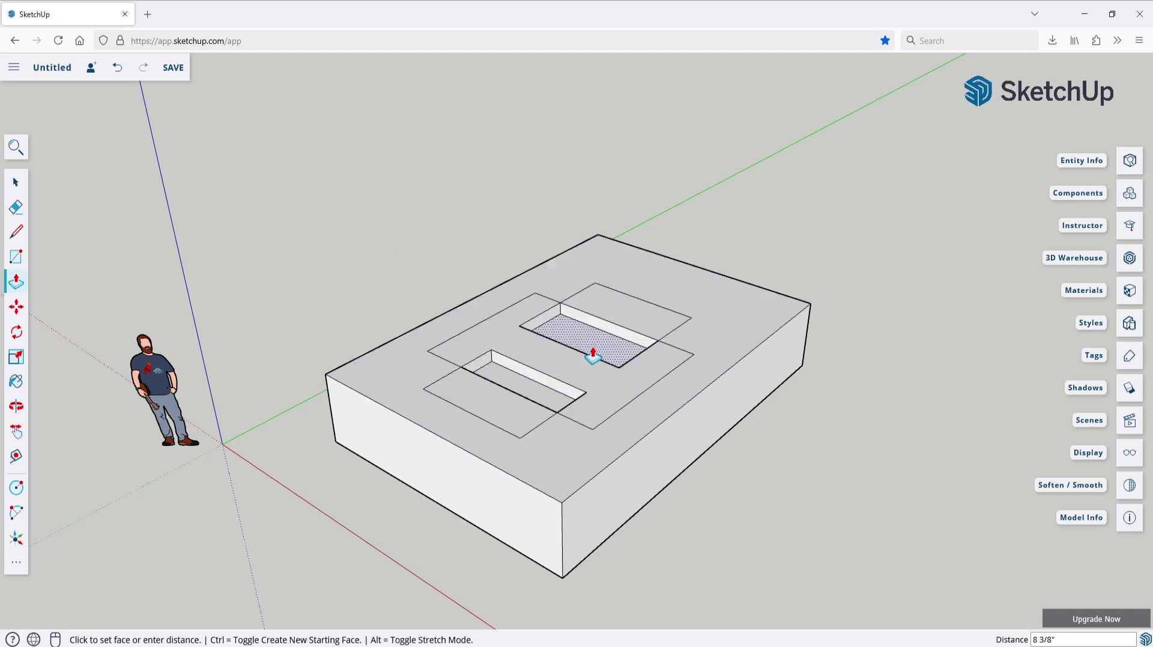
click(593, 356)
Step: Raise the rear area, the lower rectangle and the inner E-shaped face into blocks
click(633, 322)
click(633, 258)
click(499, 417)
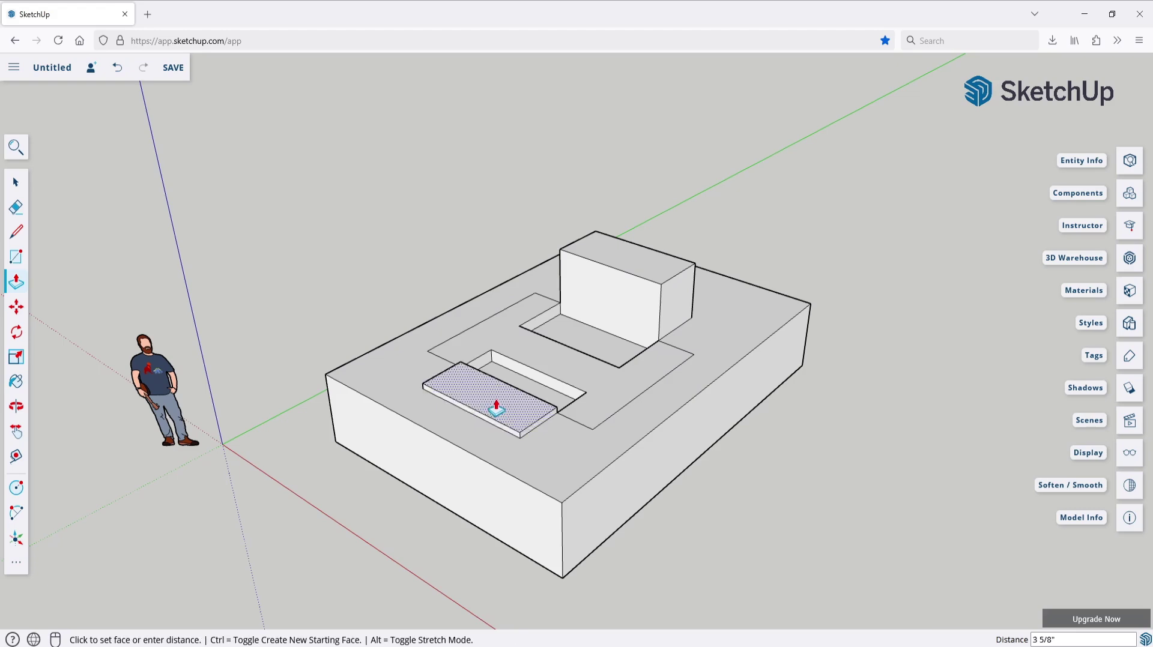
click(501, 375)
middle_drag(510, 380, 460, 423)
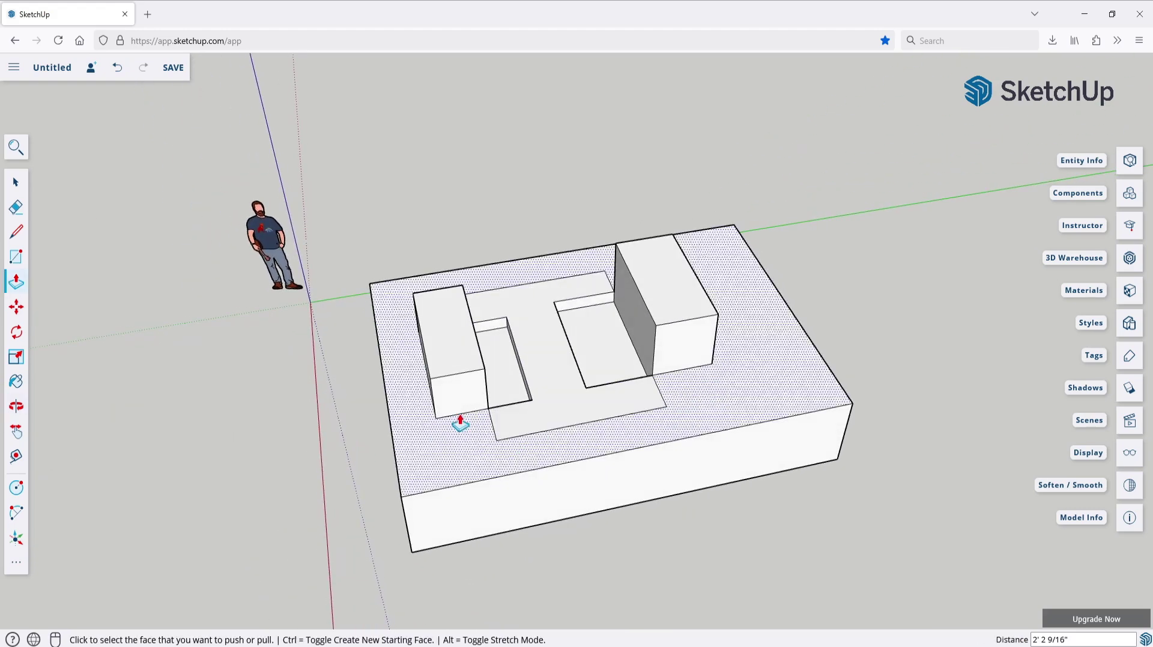
click(544, 393)
click(549, 363)
middle_drag(548, 363, 669, 472)
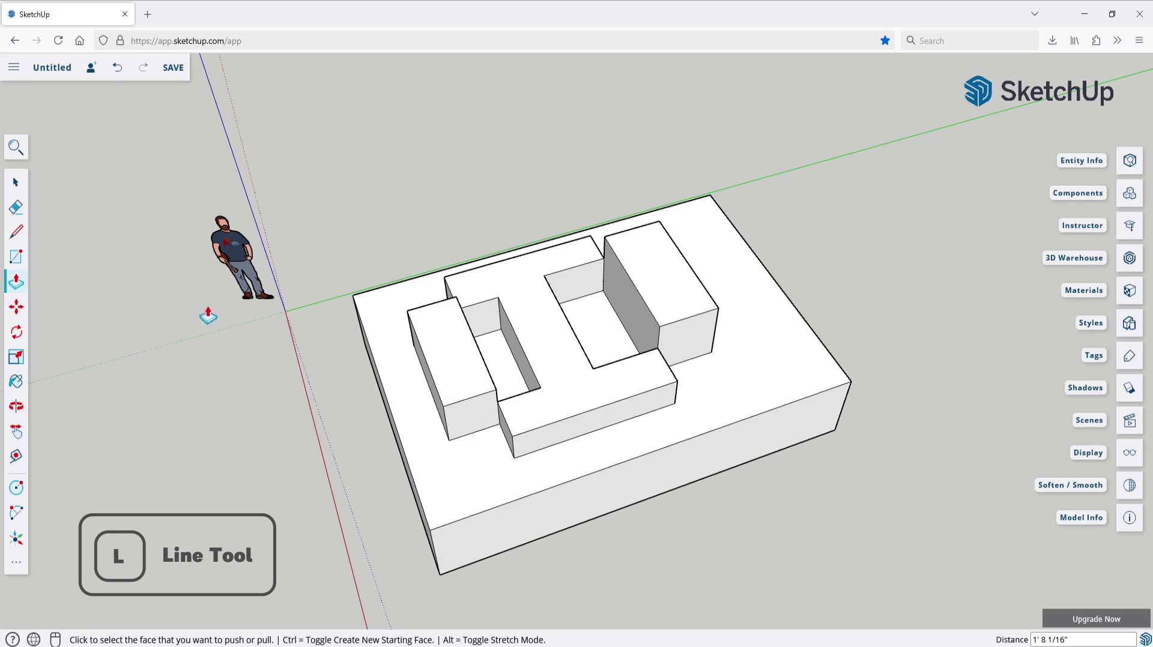
Step: Draw lines splitting the block's top into a strip and cutting off its right corner
click(16, 231)
click(687, 262)
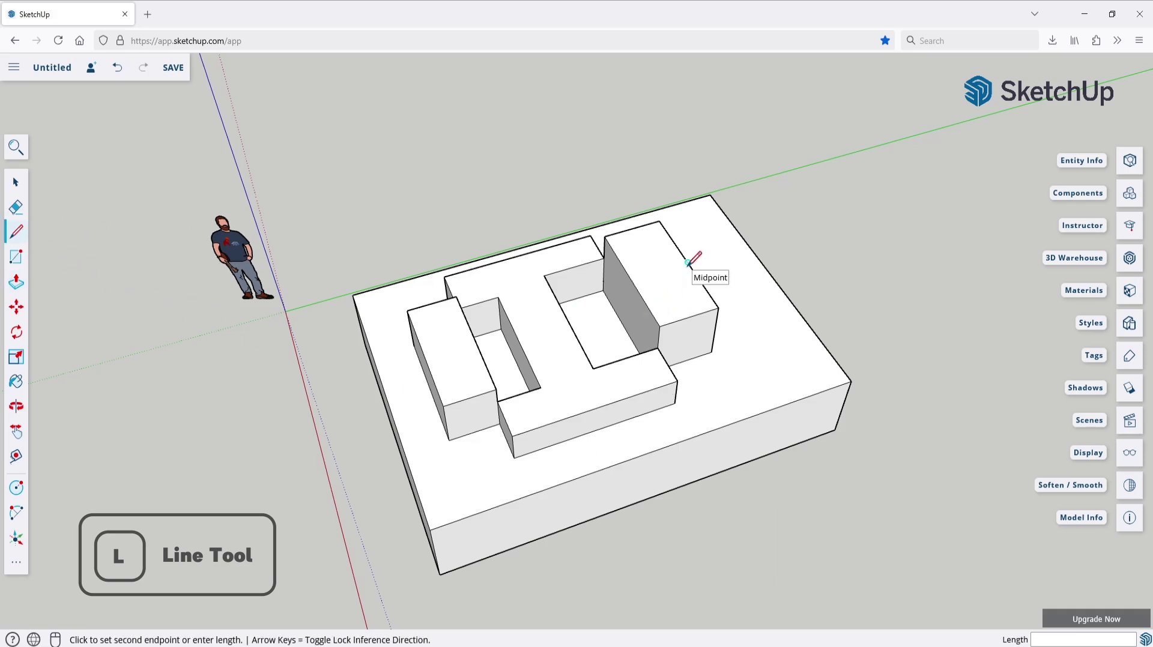
click(638, 281)
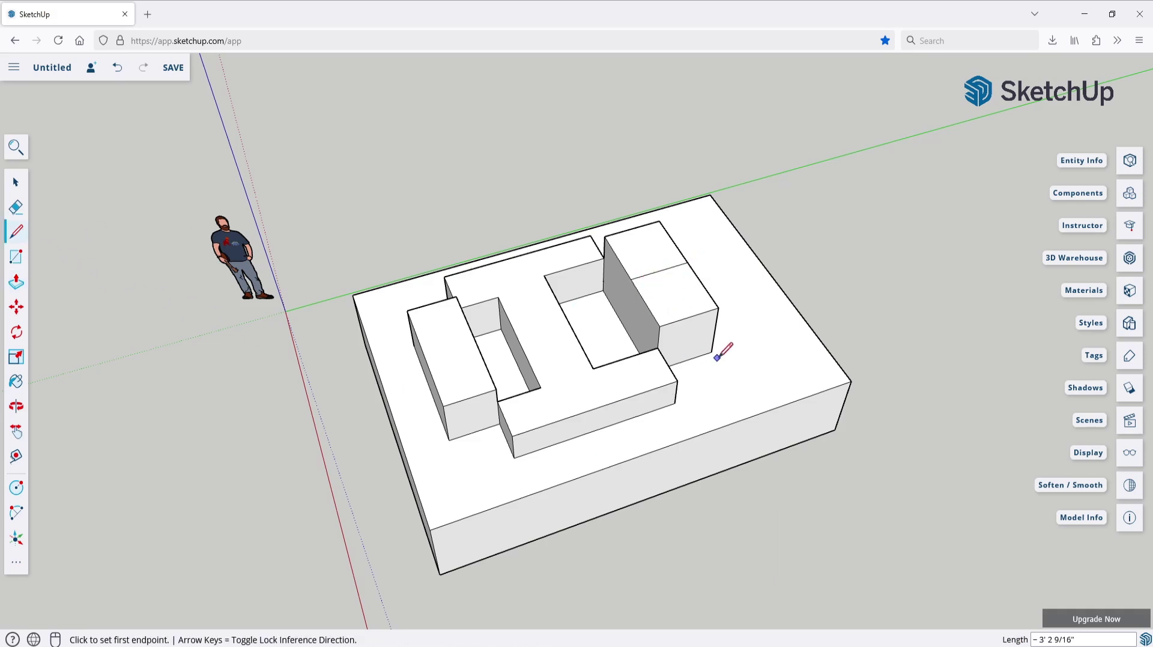
click(510, 257)
click(584, 411)
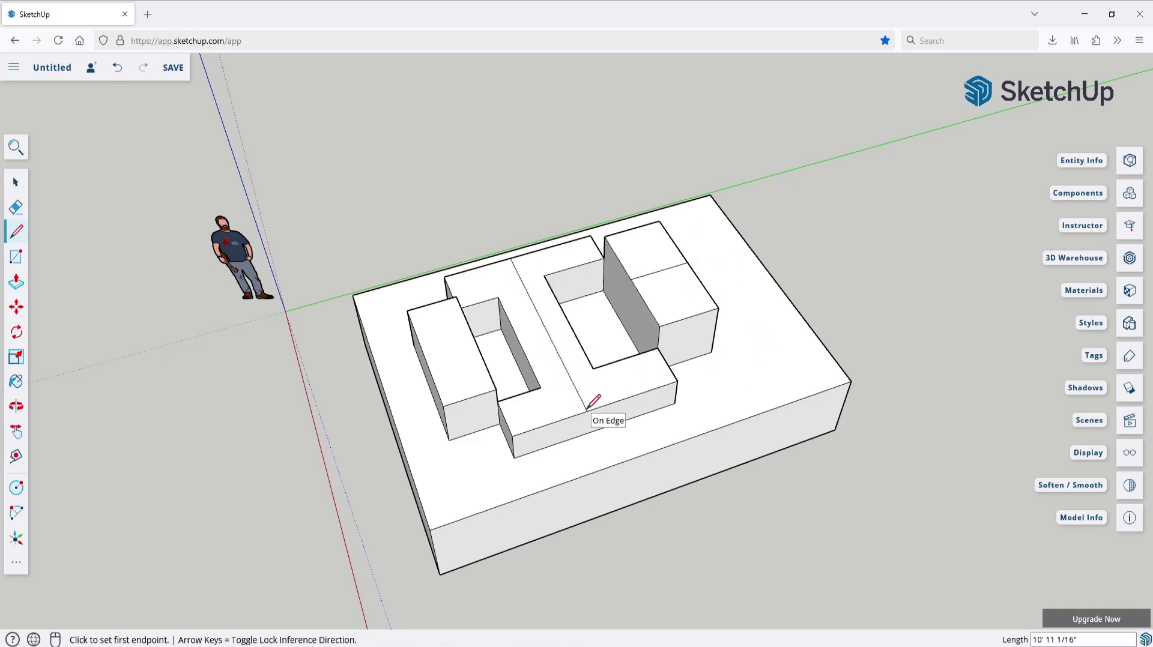
click(803, 319)
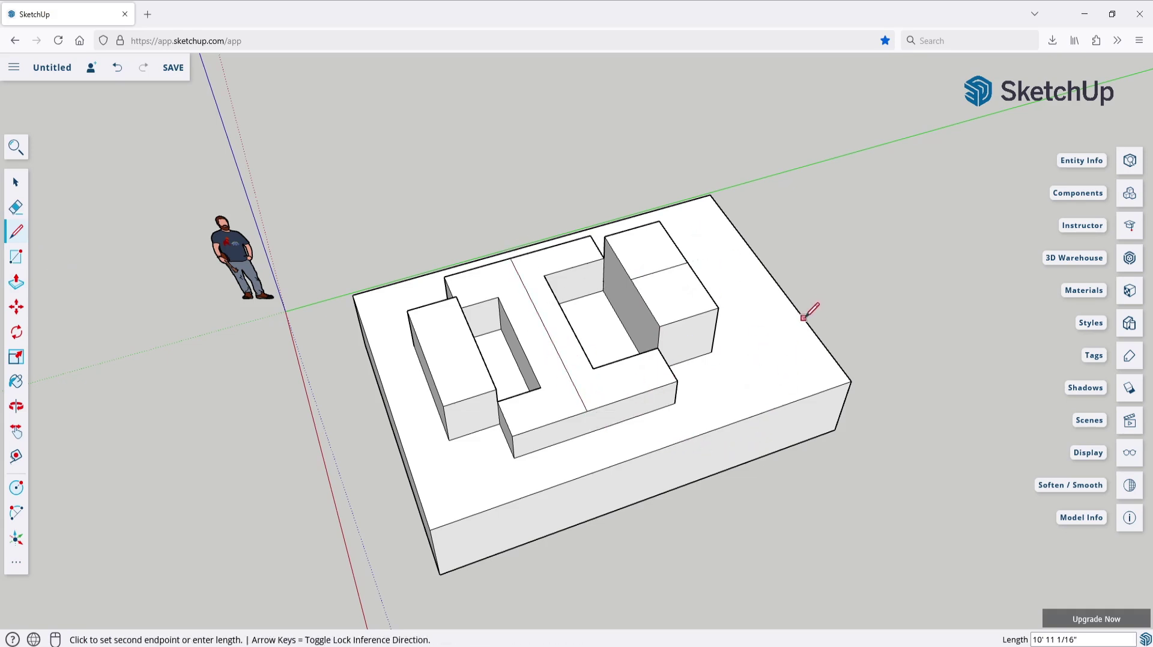
click(773, 410)
Step: Pull the middle strip up and the back rectangle into a tall tower
click(16, 282)
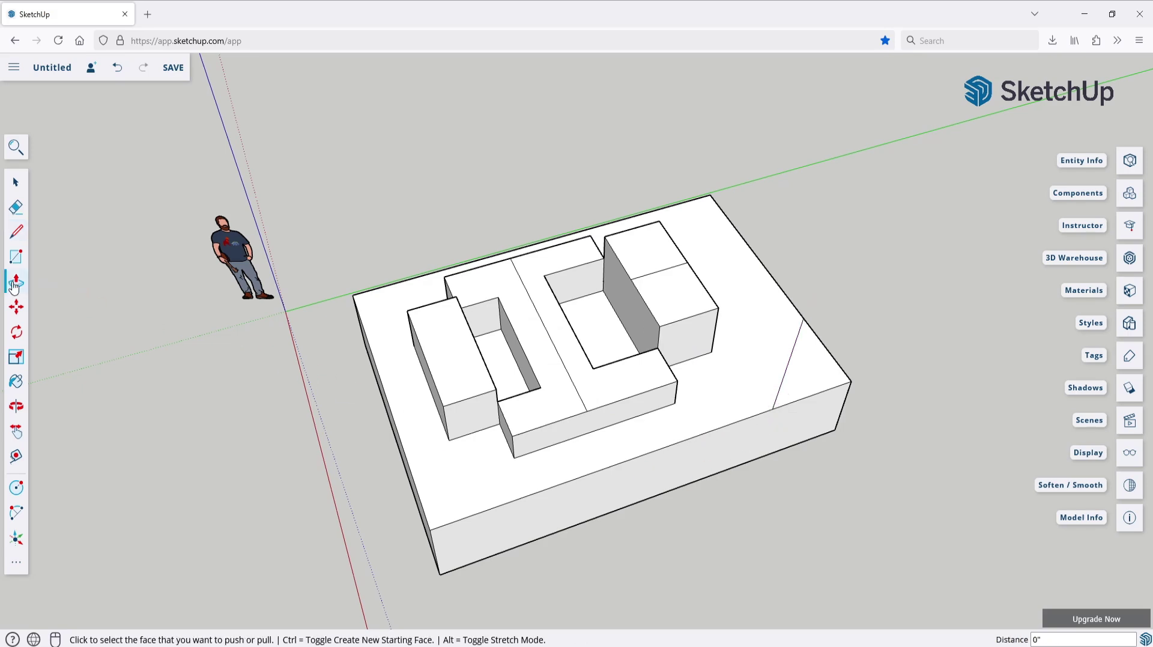
click(546, 331)
key(Escape)
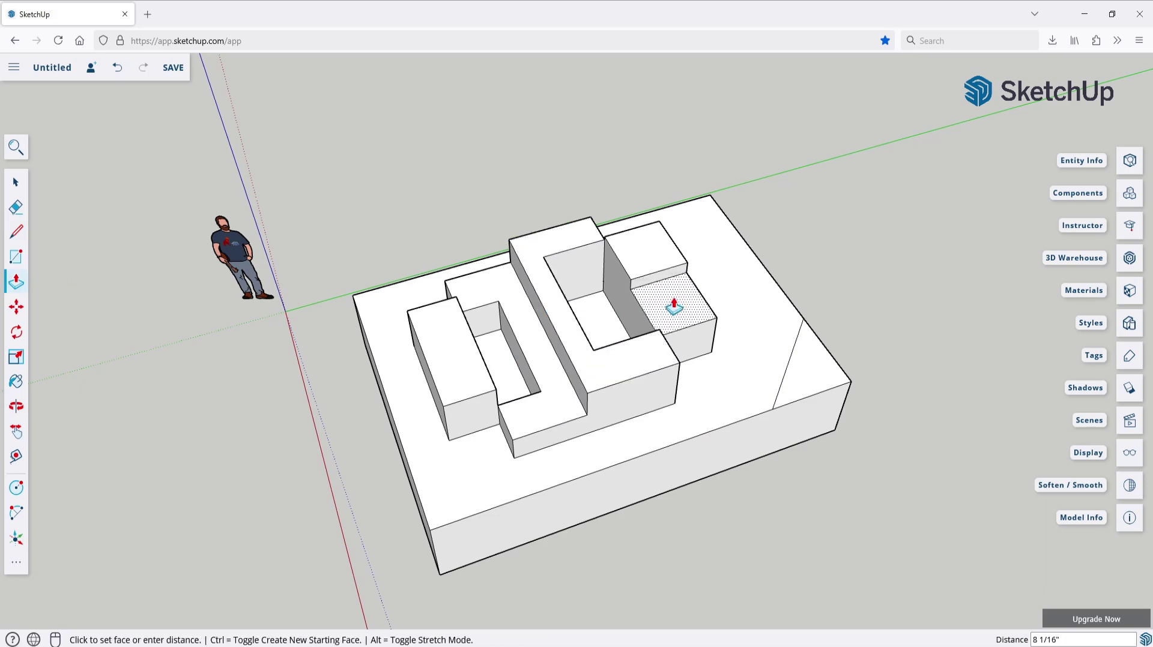
click(655, 261)
click(659, 205)
Step: Push the triangular right corner down into a lower step
click(817, 375)
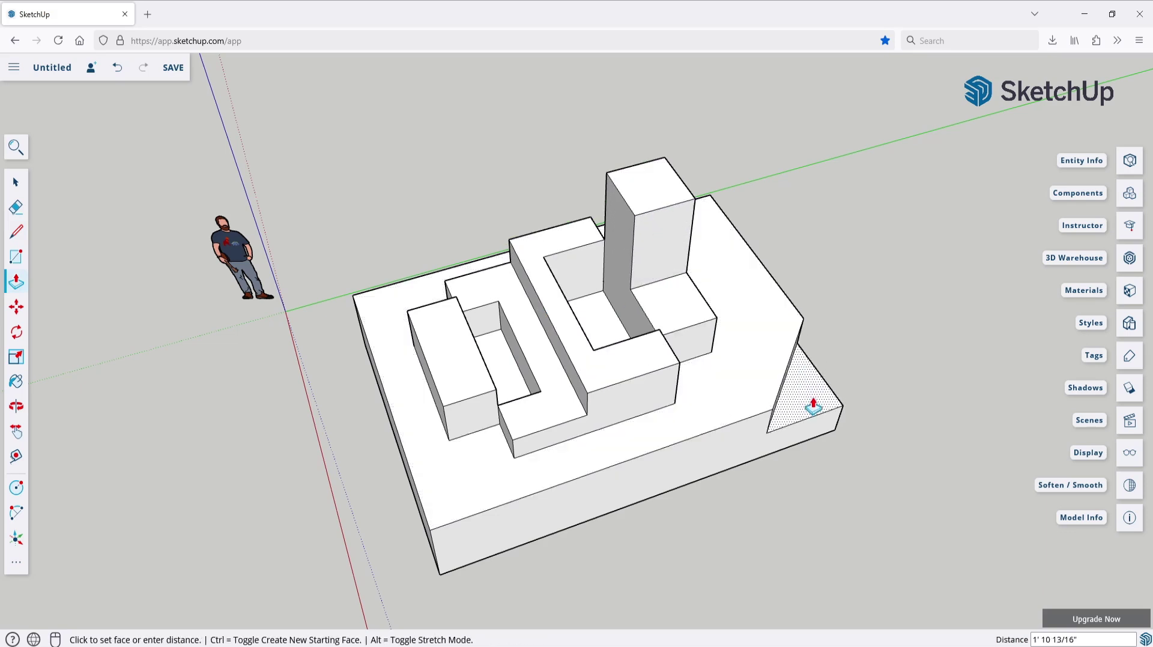
click(773, 449)
key(o)
drag(774, 450, 611, 381)
key(p)
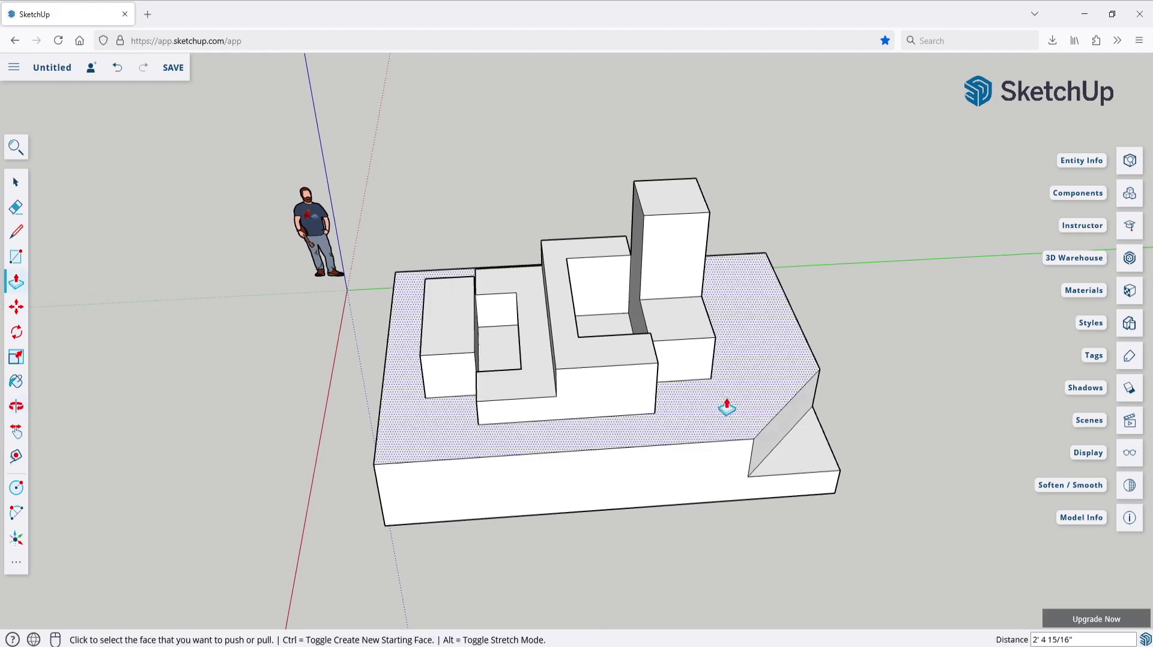
click(802, 465)
click(811, 451)
key(o)
drag(767, 512, 840, 498)
Step: Return to the Push/Pull tool with P
key(p)
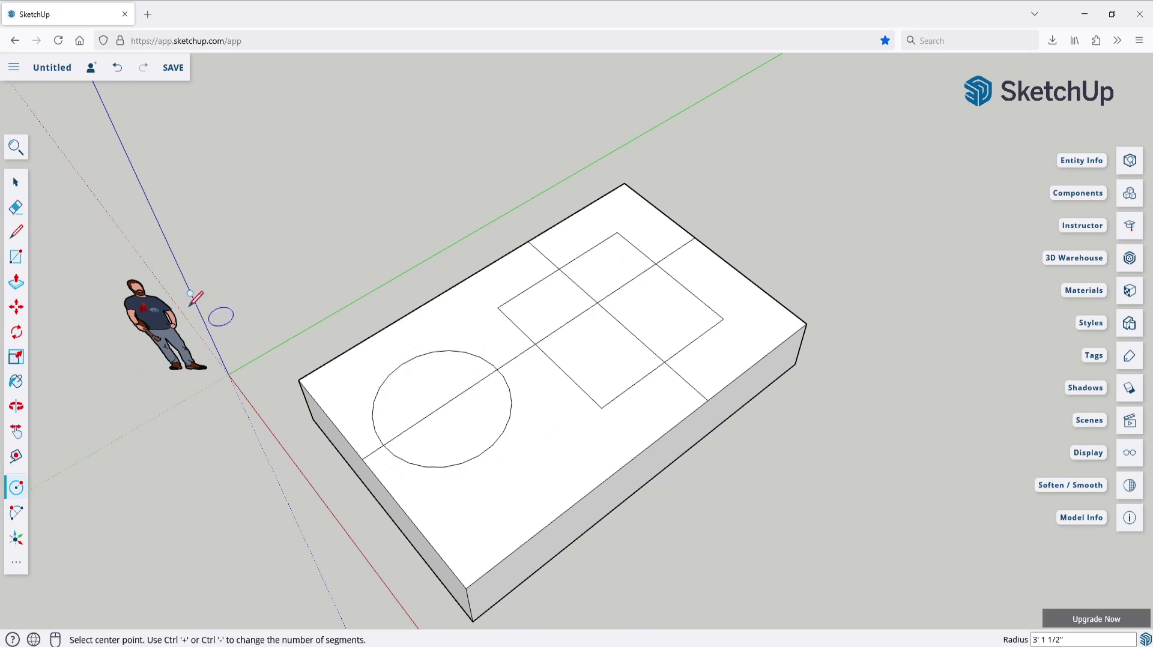
Step: Select the four quadrants of the square and the edge left of its centre
key(space)
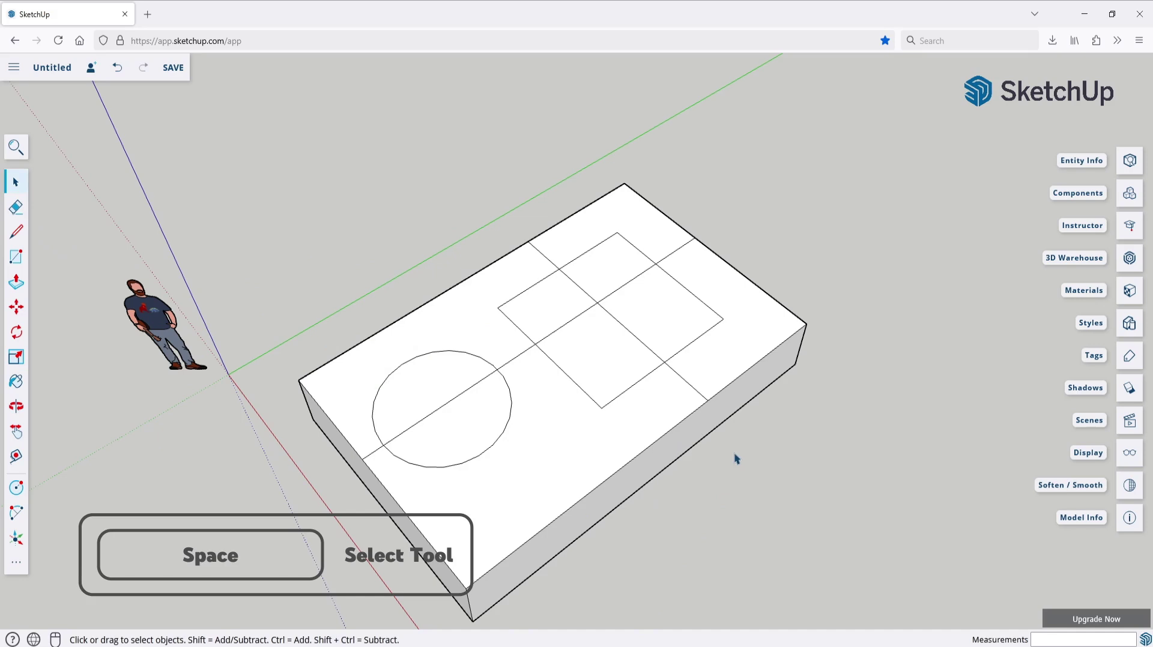
click(613, 353)
click(638, 316)
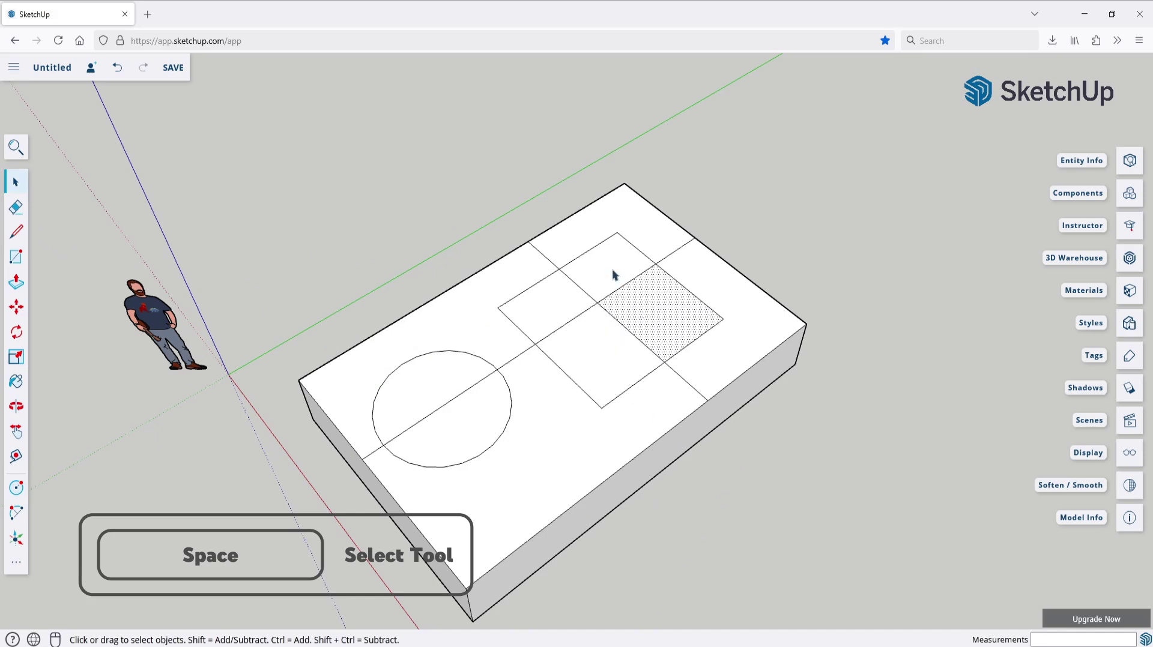
click(613, 271)
click(553, 305)
click(649, 312)
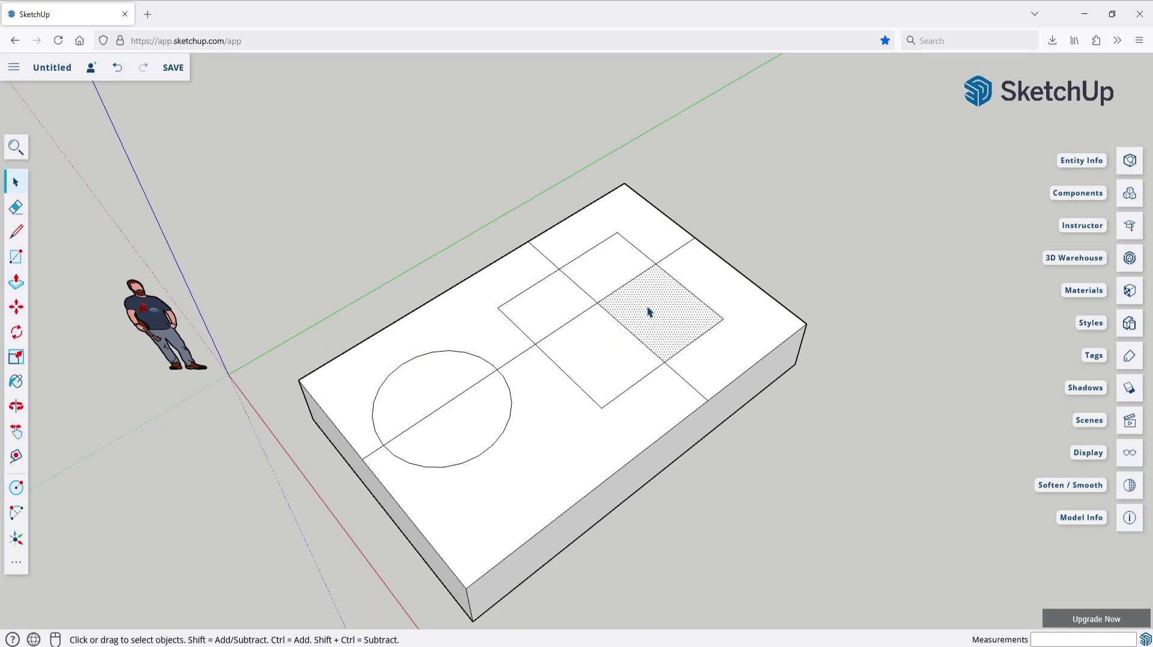
click(589, 310)
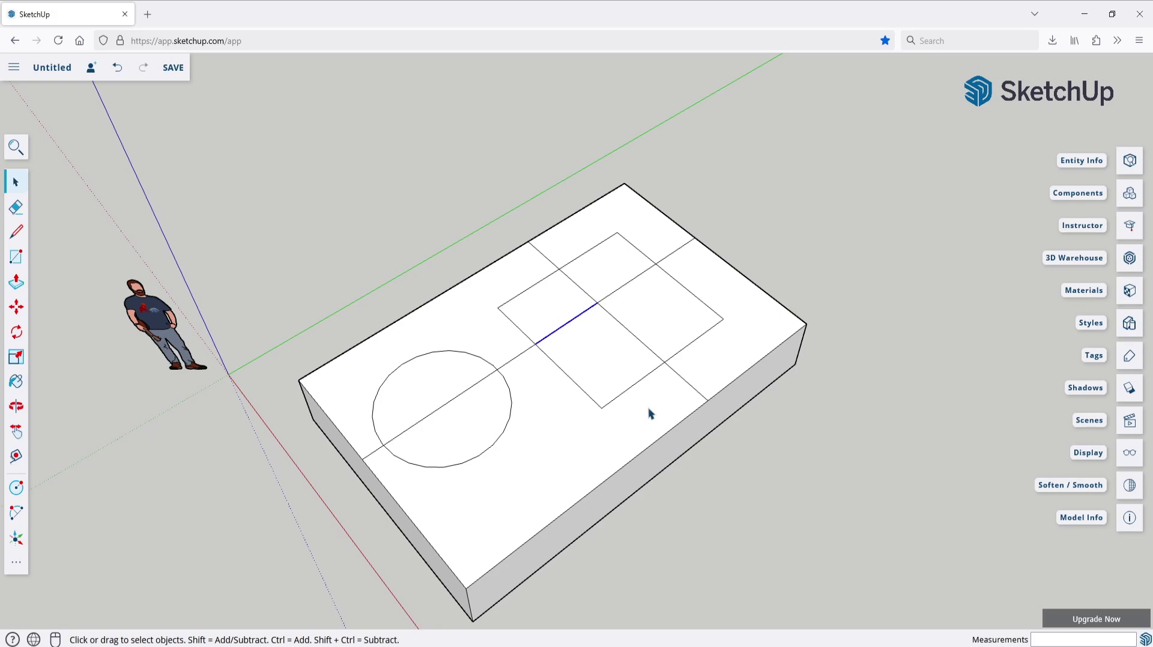
Step: Delete both half-circle faces to open the round hole, then view the box from the front
click(464, 430)
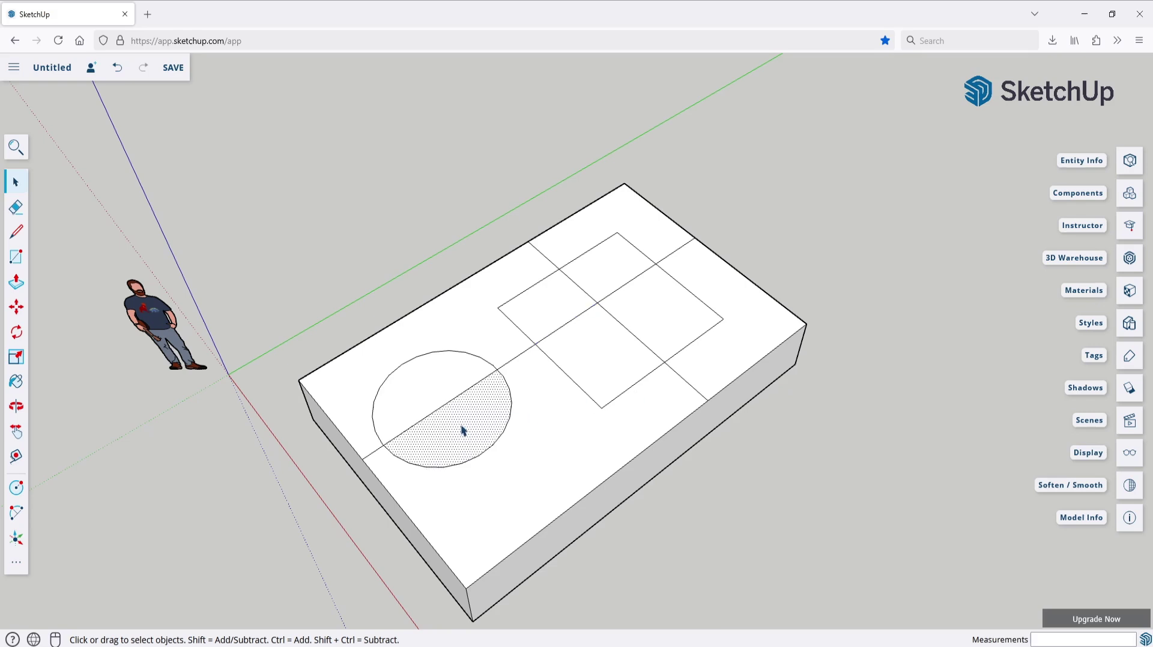
key(Delete)
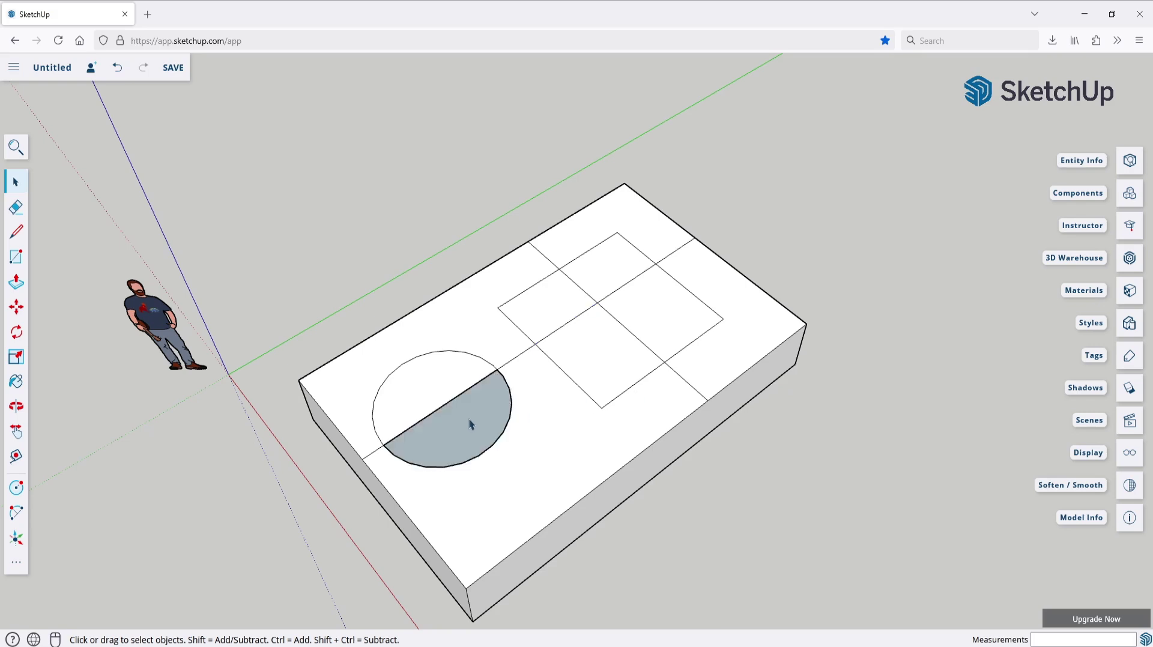
click(436, 379)
key(Delete)
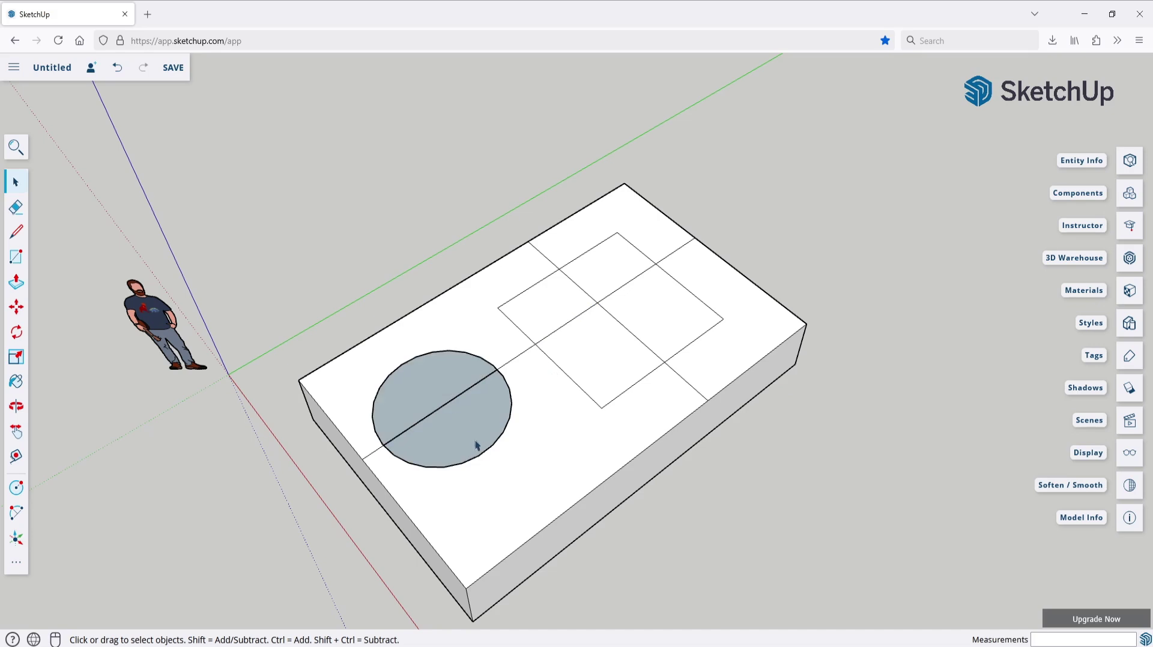
key(o)
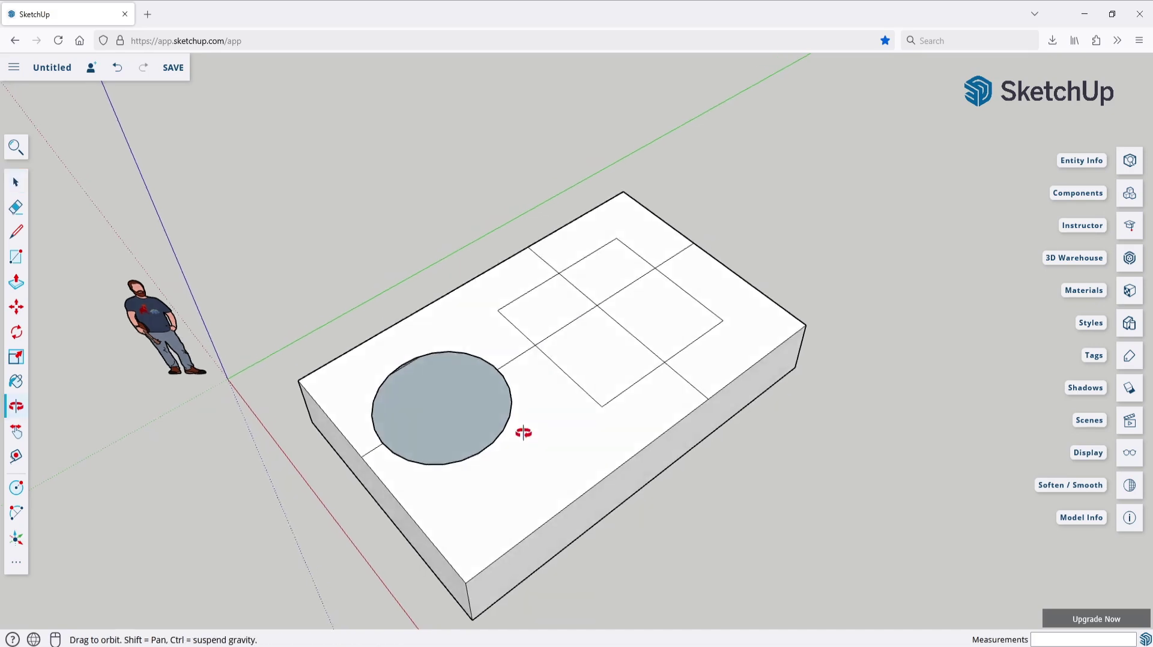
drag(523, 437, 580, 447)
Step: Delete the inner edges in the square, beside it and between circle and square
key(space)
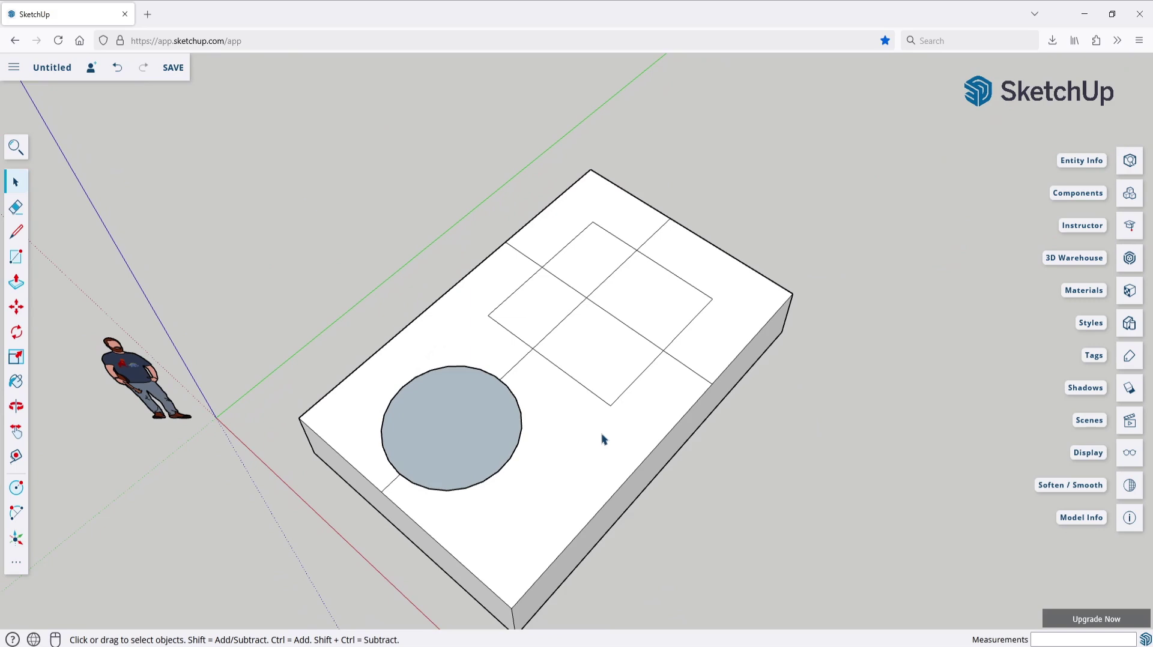
click(574, 289)
key(Delete)
click(532, 260)
key(Delete)
click(516, 367)
key(Delete)
click(652, 237)
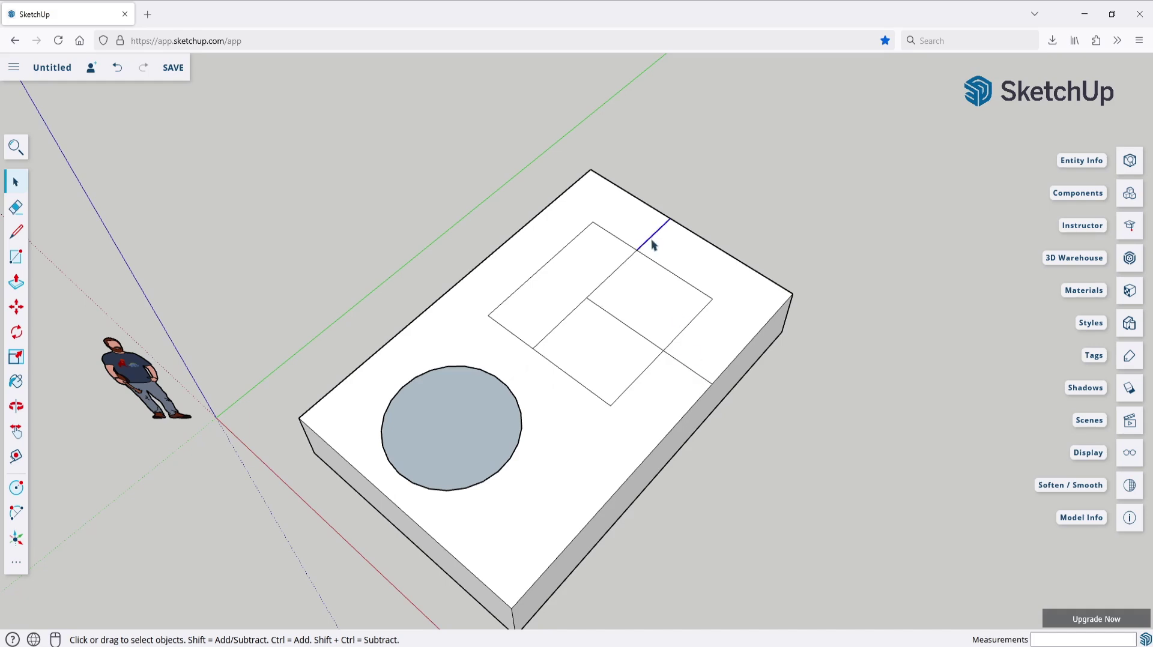
Step: Push/Pull the large outer top face upward, leaving the hole and recess sunken
click(620, 429)
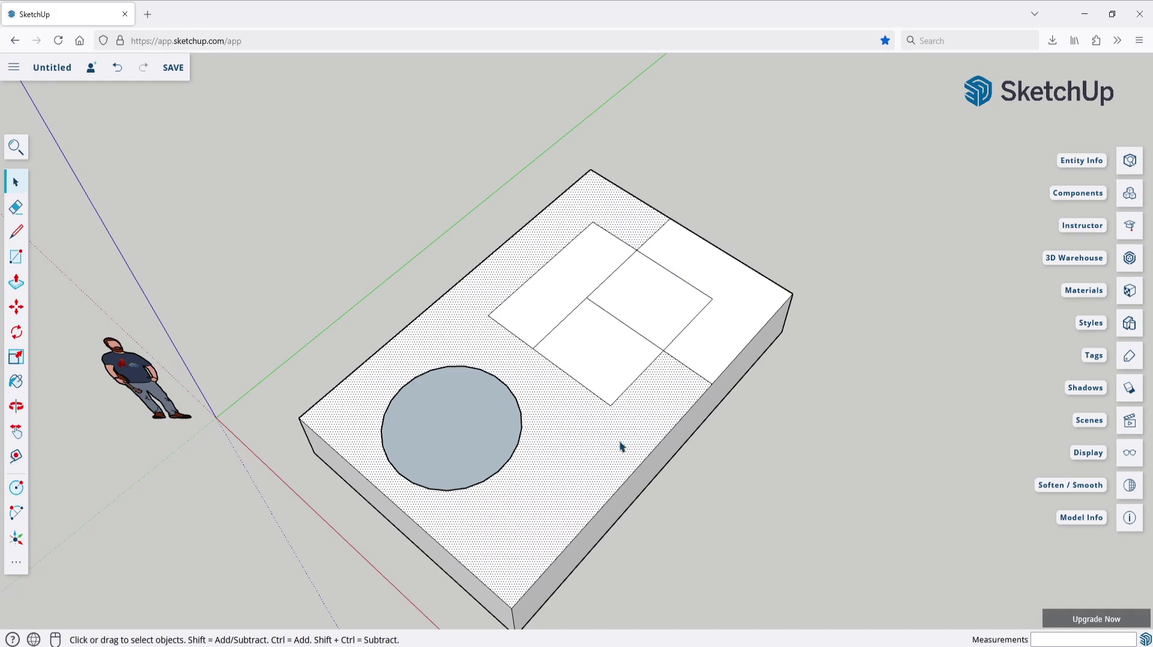
key(p)
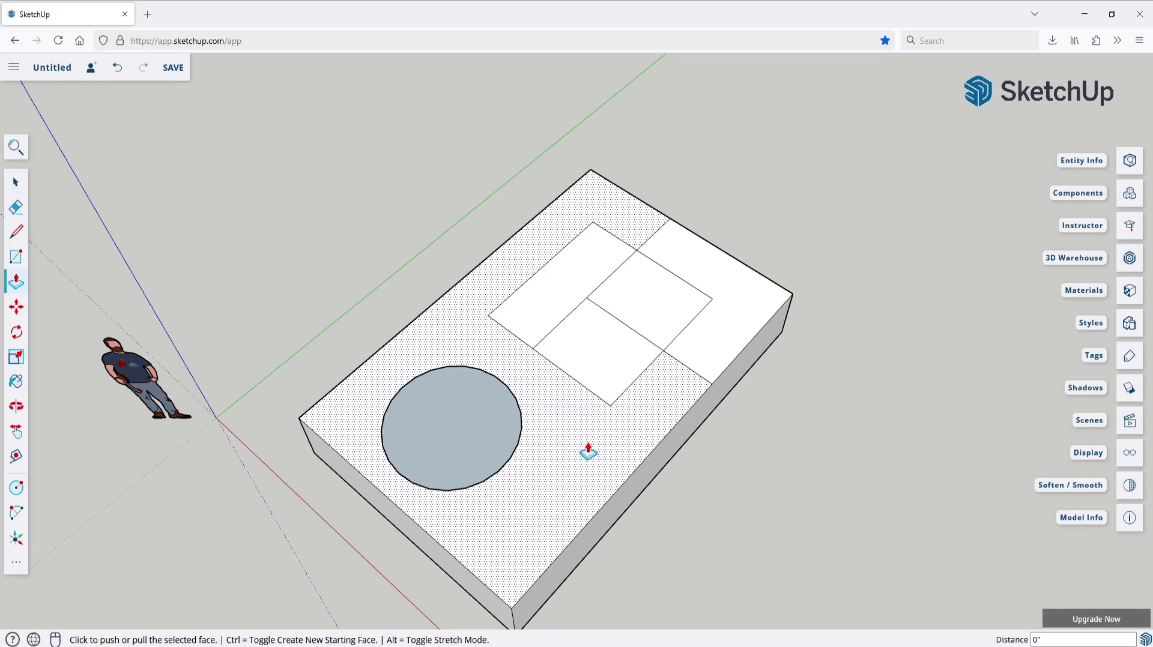
click(588, 447)
click(589, 427)
Step: Orbit the model to inspect the raised top and the deep round hole
middle_drag(720, 413, 420, 398)
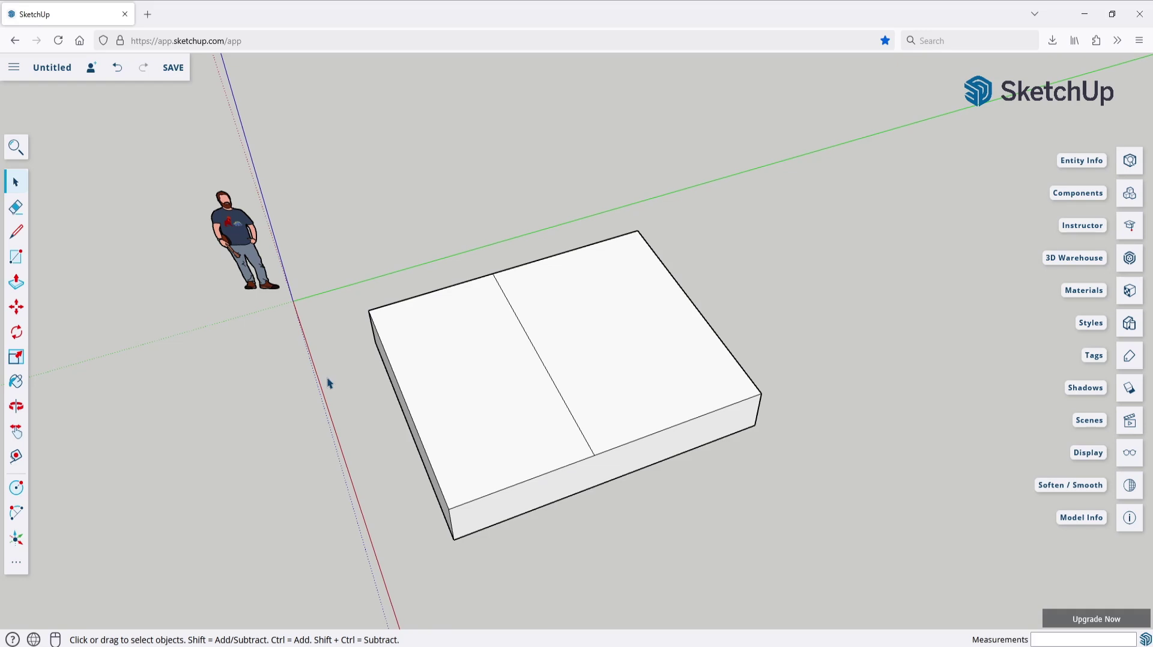
Step: Move the right top face upward to form a sloped roof, then inspect it
click(25, 309)
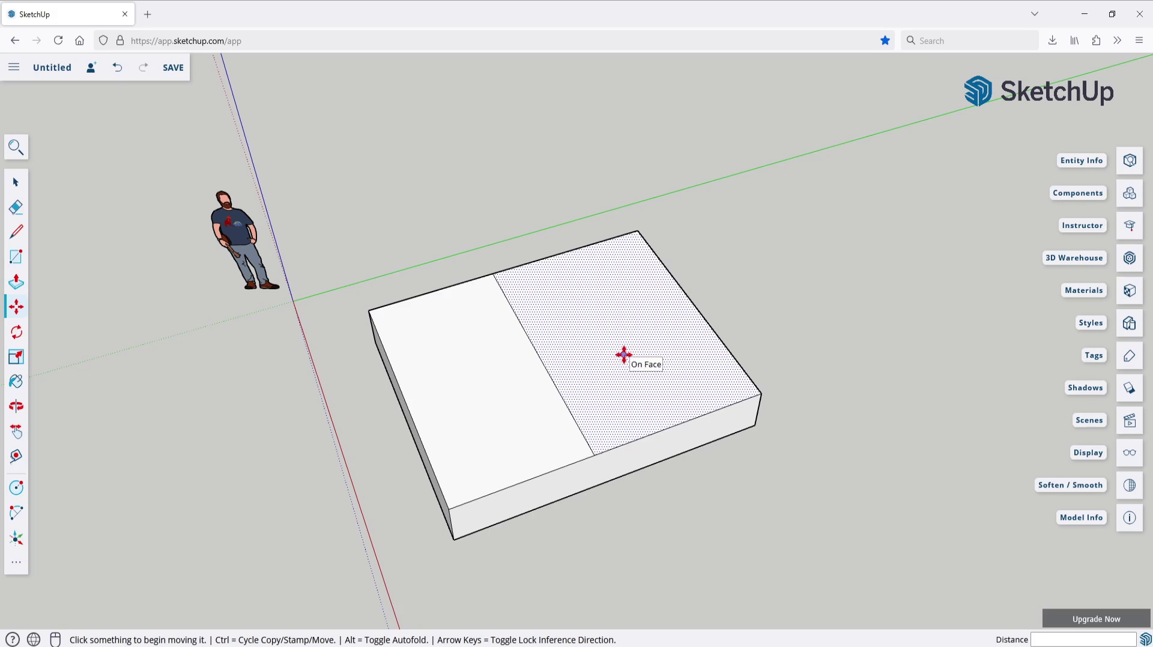
middle_drag(641, 343, 649, 301)
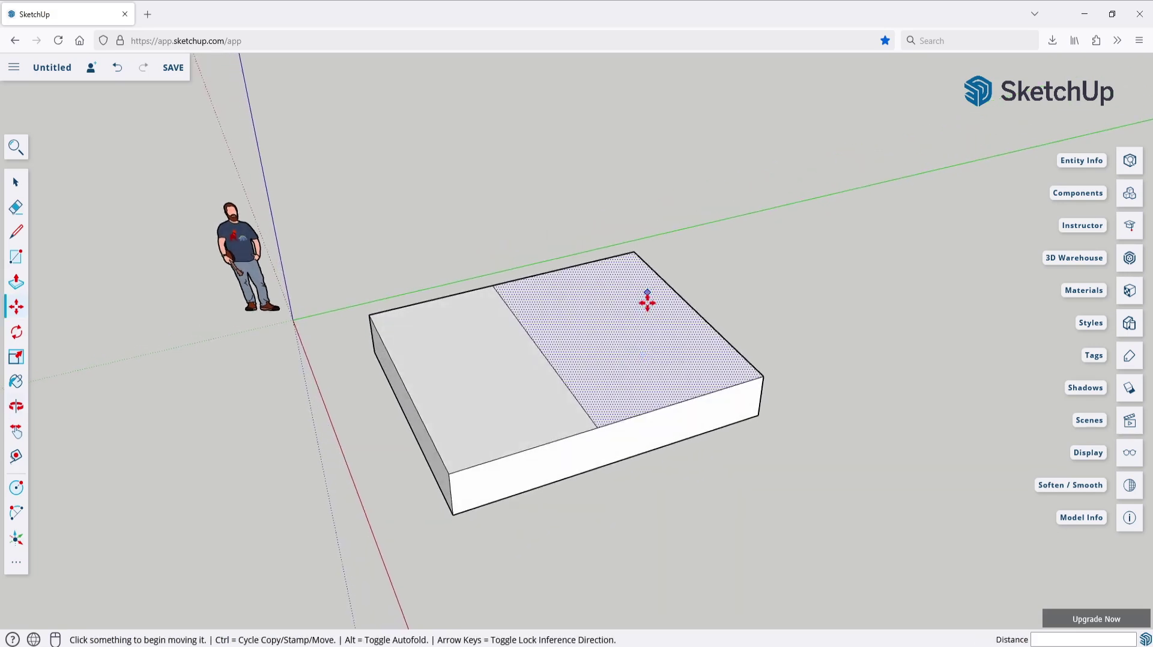
click(636, 338)
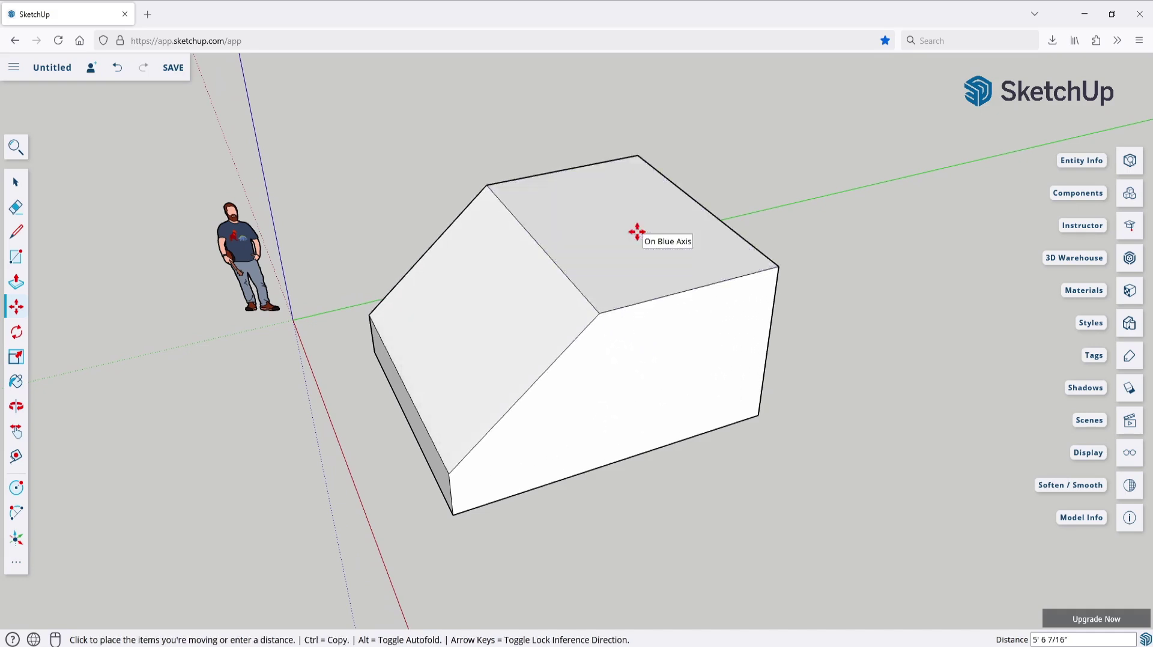
click(636, 231)
key(o)
drag(636, 232, 368, 403)
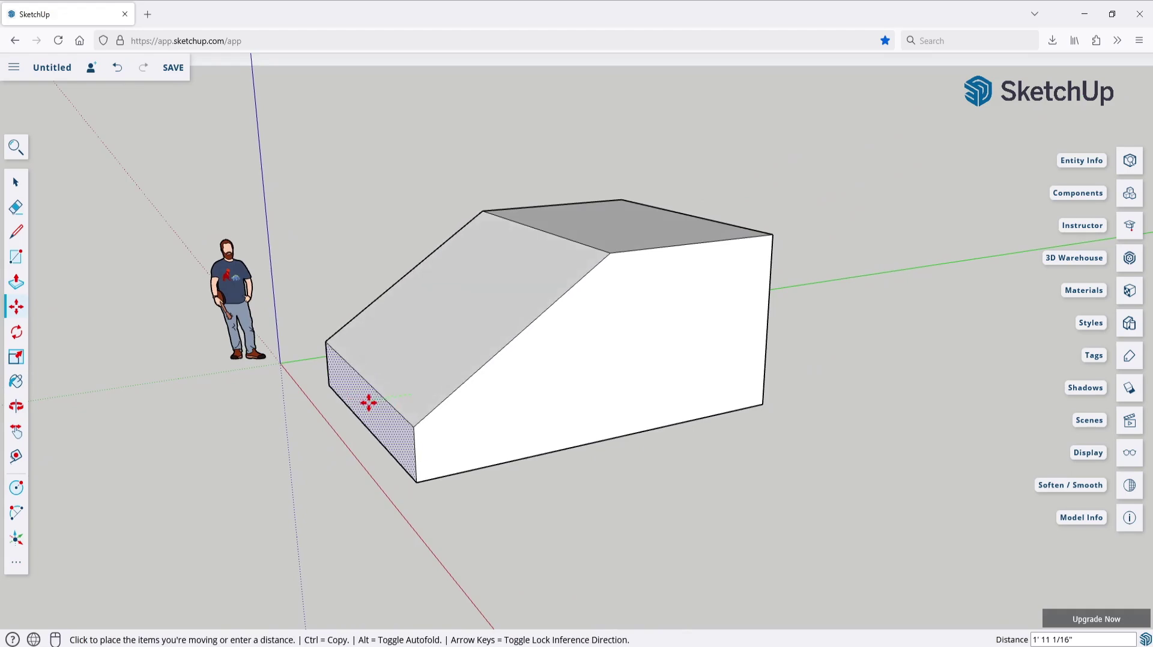
drag(644, 448, 697, 402)
Step: Move the box's end face inward to narrow the box
key(m)
click(681, 364)
click(625, 348)
key(o)
drag(625, 348, 636, 432)
Step: Lower the top sloped edge into a seat-like step and check it
key(m)
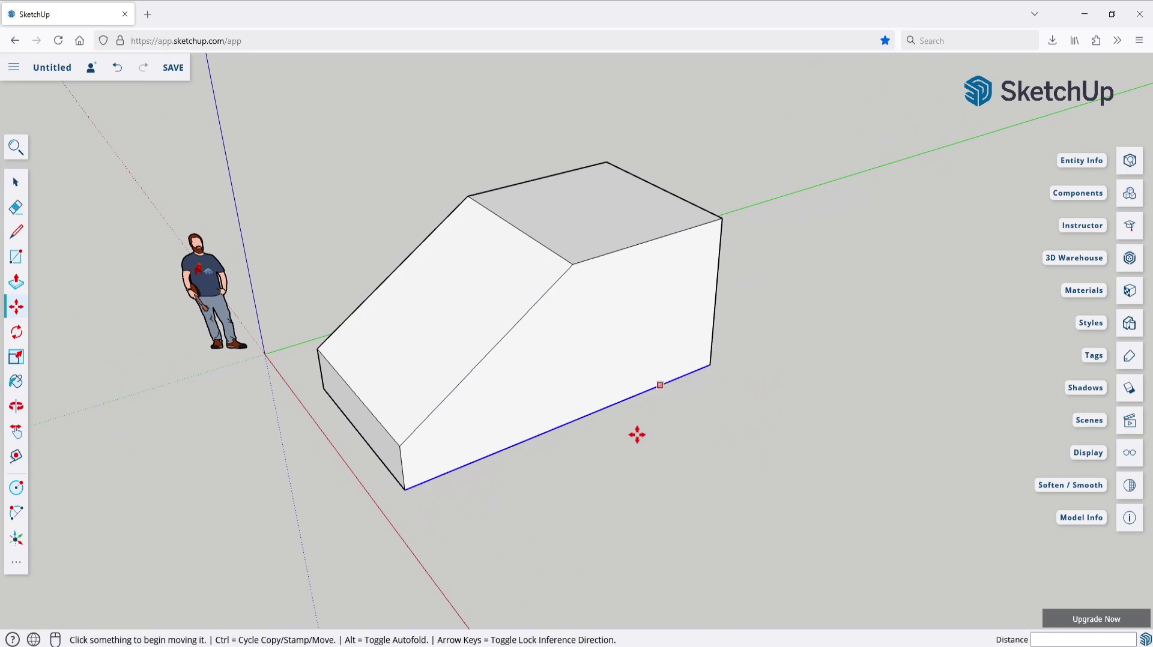
click(528, 236)
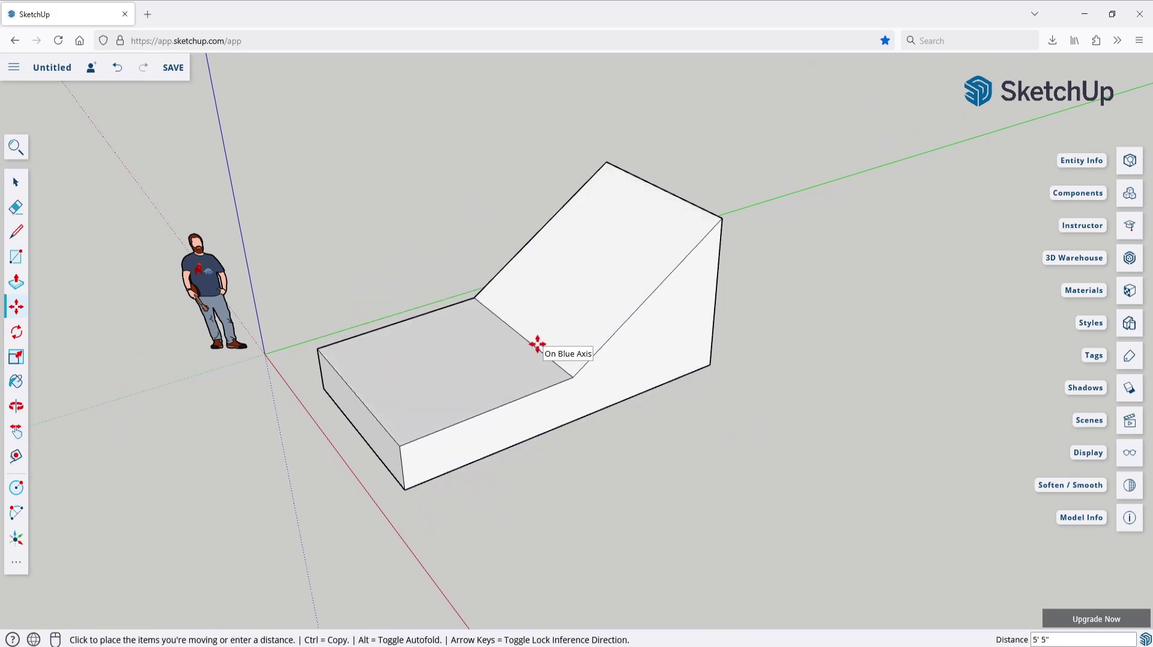
click(538, 343)
key(o)
drag(538, 343, 668, 464)
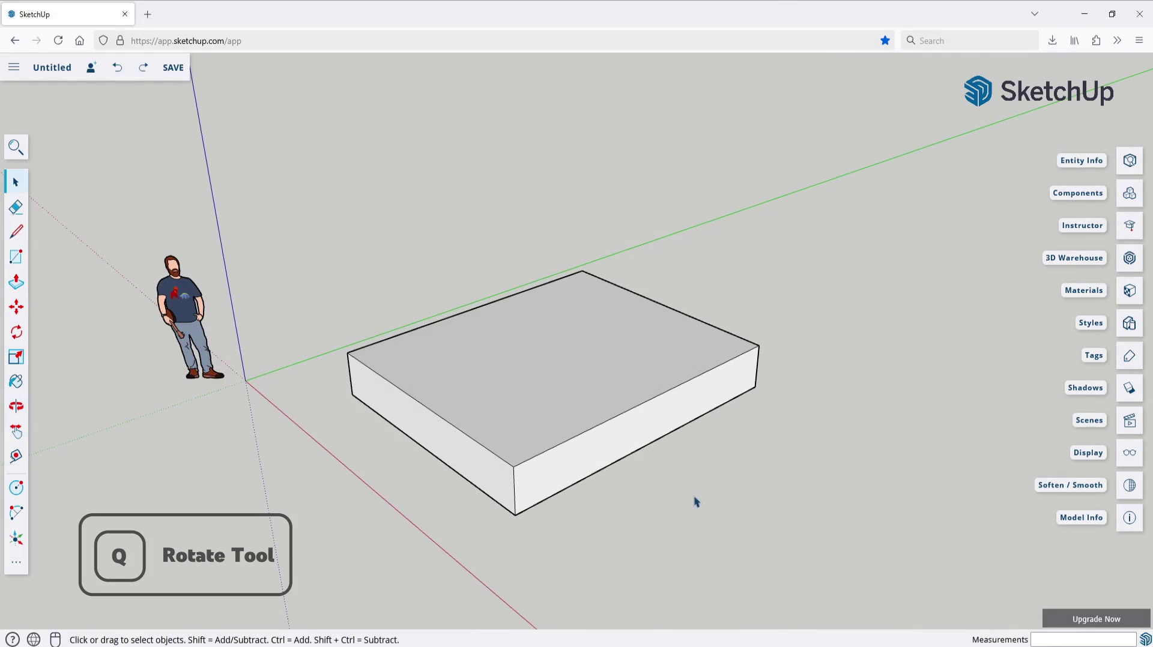
Step: Rotate the box about a centre on the slab's top until it lies nearly flat
click(16, 332)
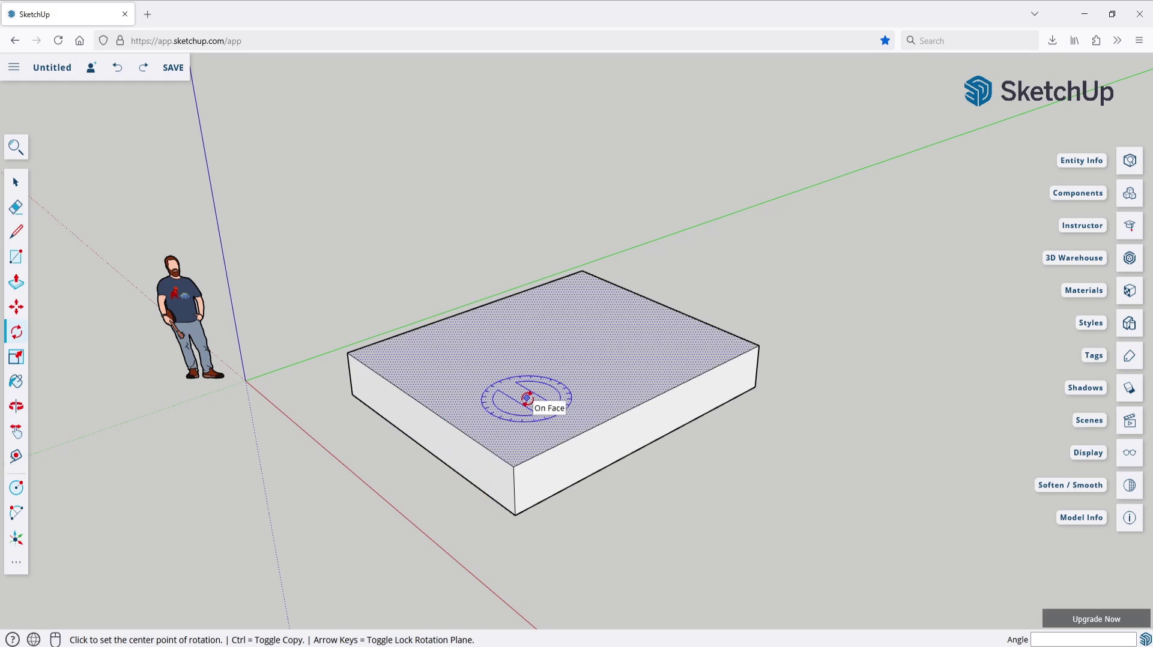
click(562, 359)
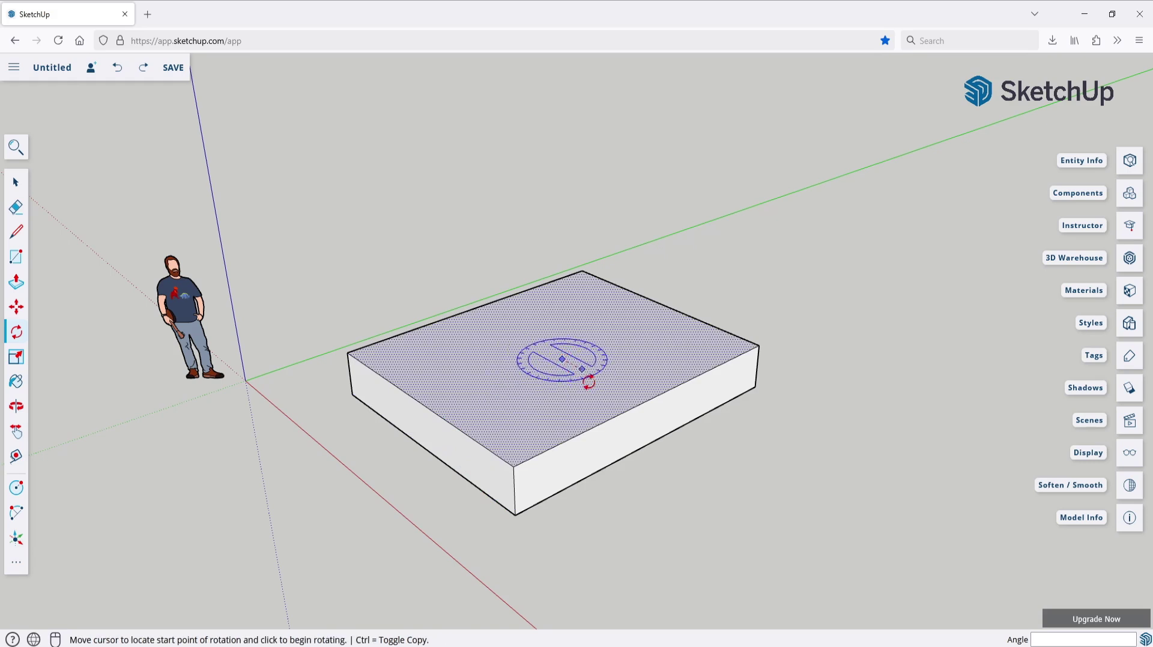
click(700, 448)
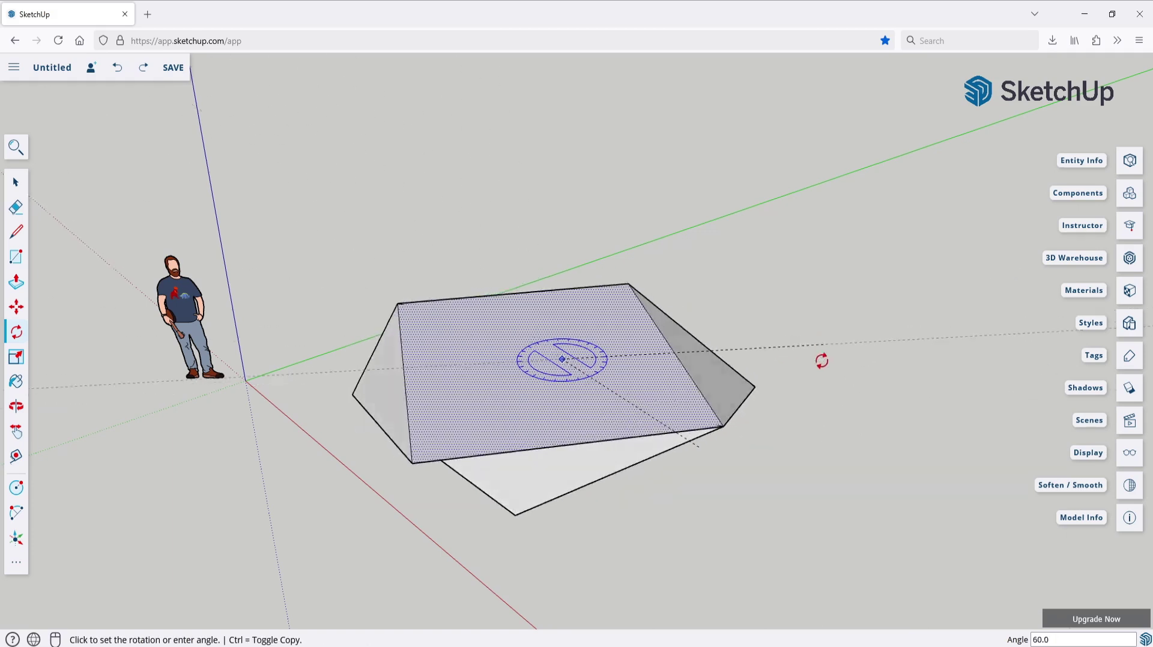
click(725, 481)
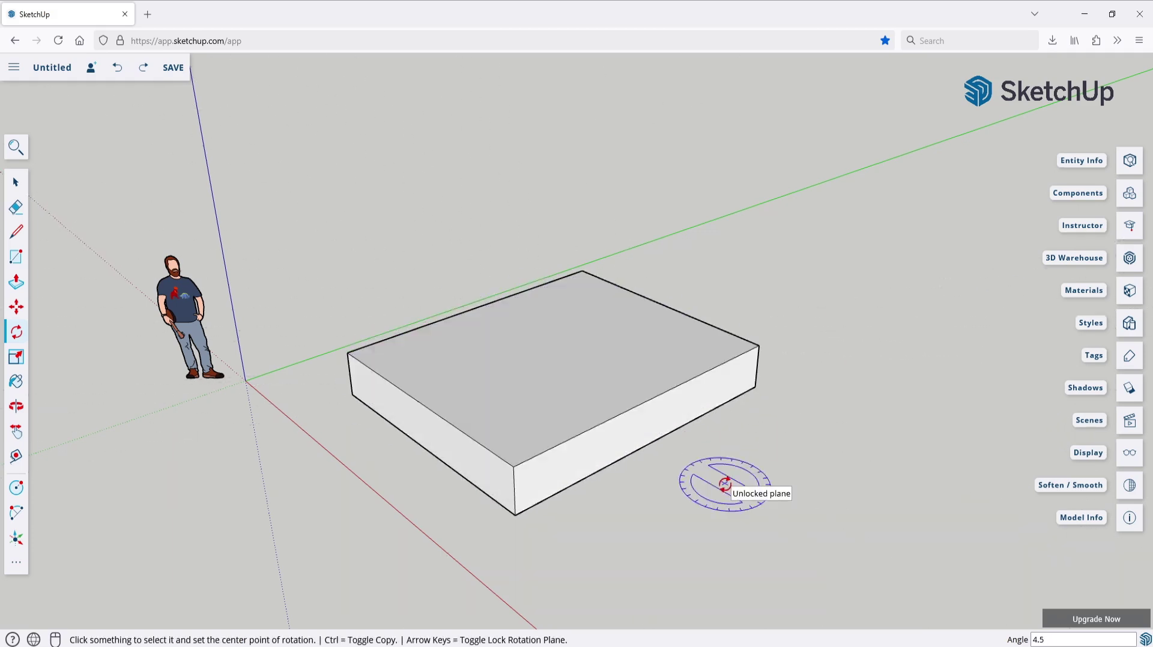
Step: Try tilts about the side and front faces, cancel the last, and return to the flat square face
click(455, 447)
click(387, 397)
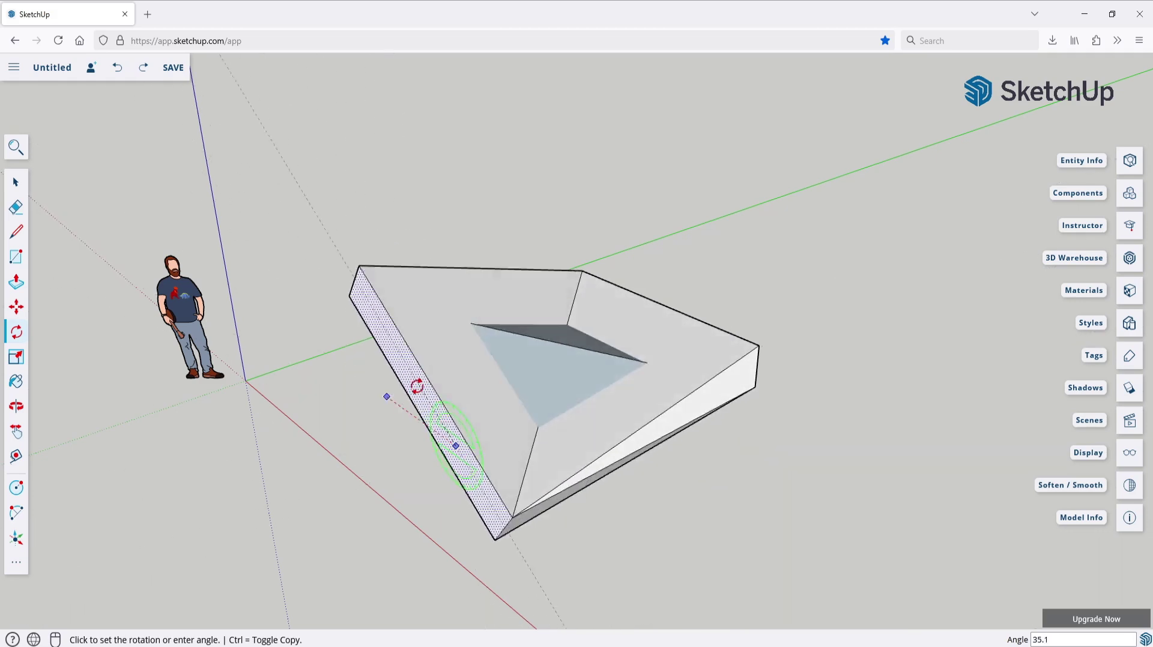
click(412, 432)
click(609, 453)
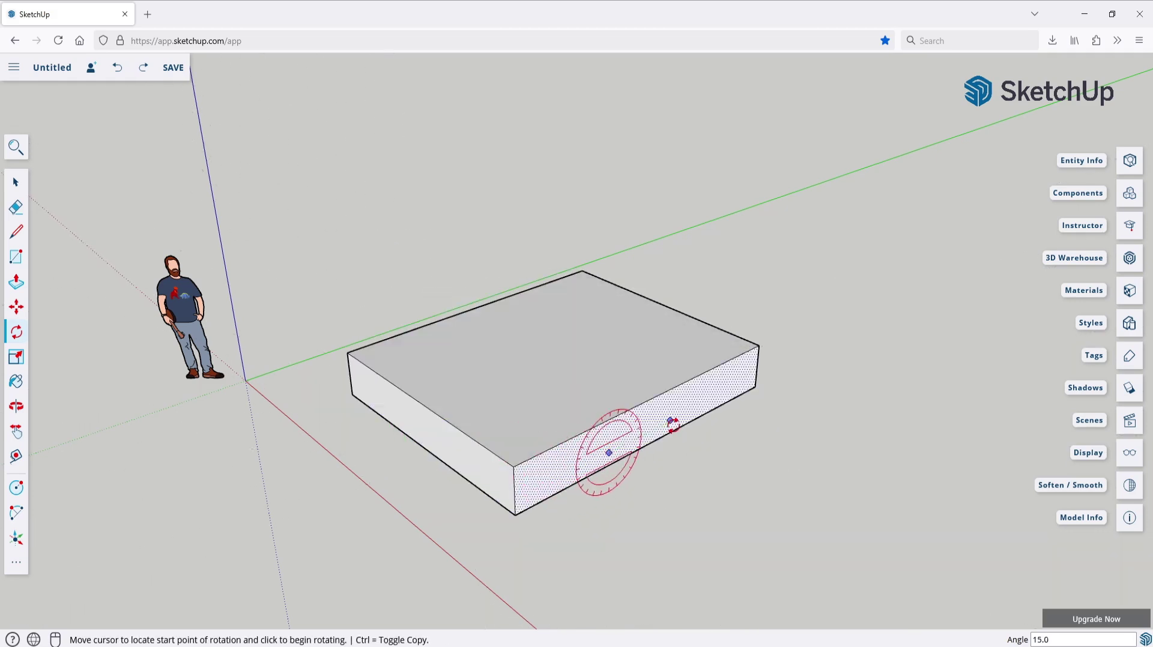
click(670, 421)
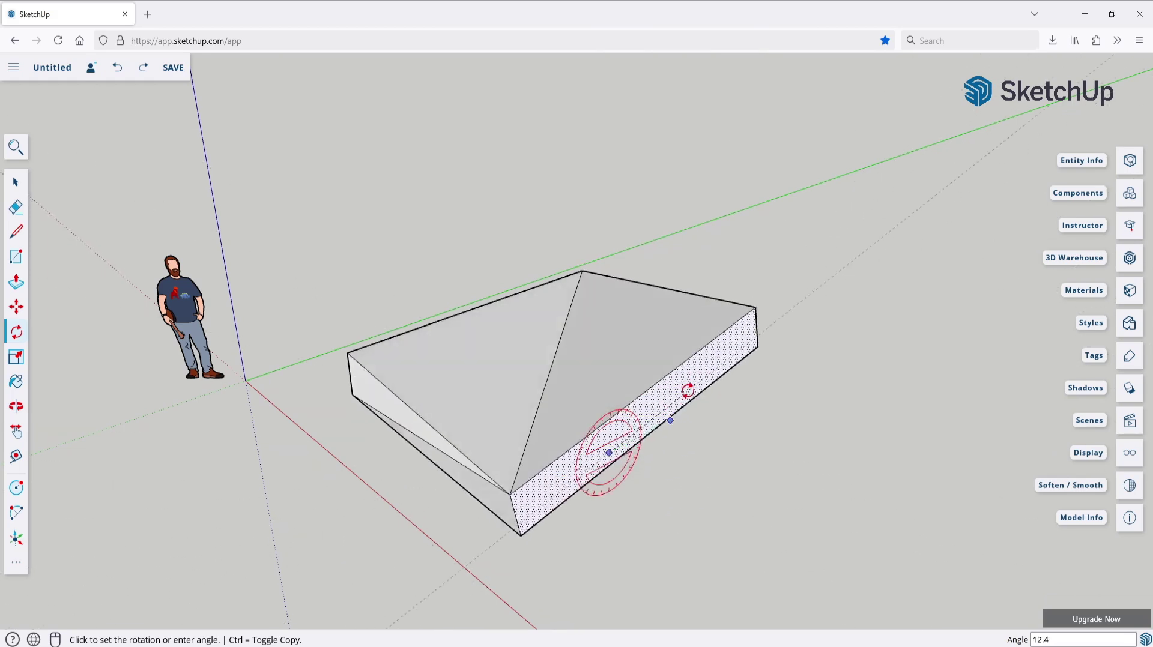
key(Escape)
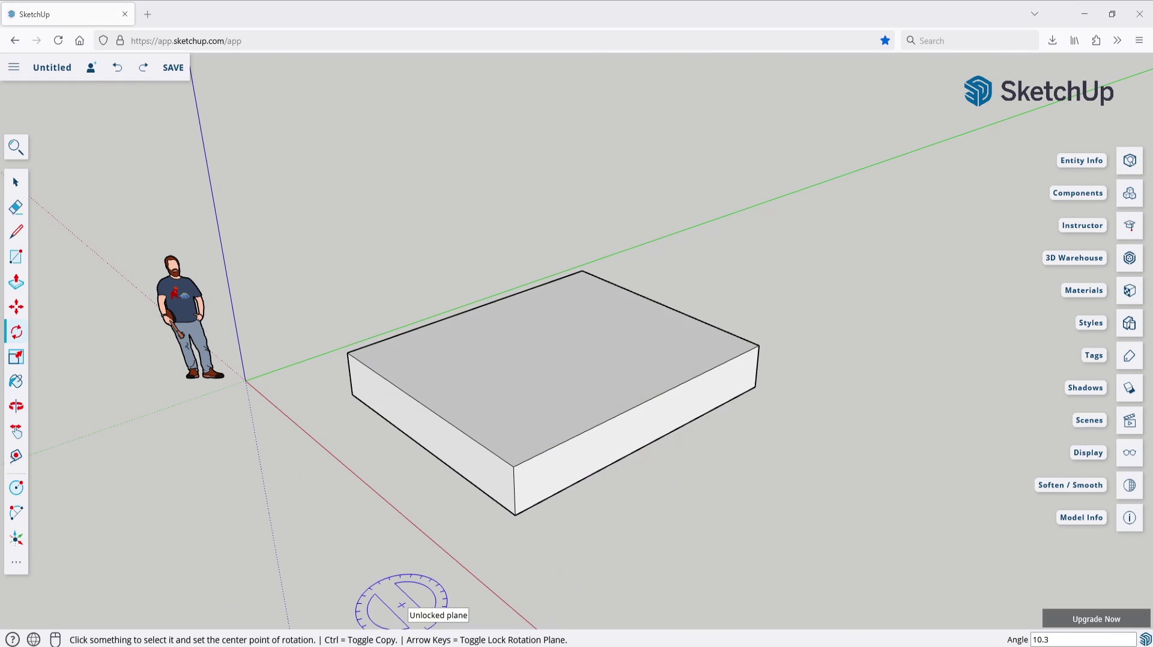
key(ctrl+y)
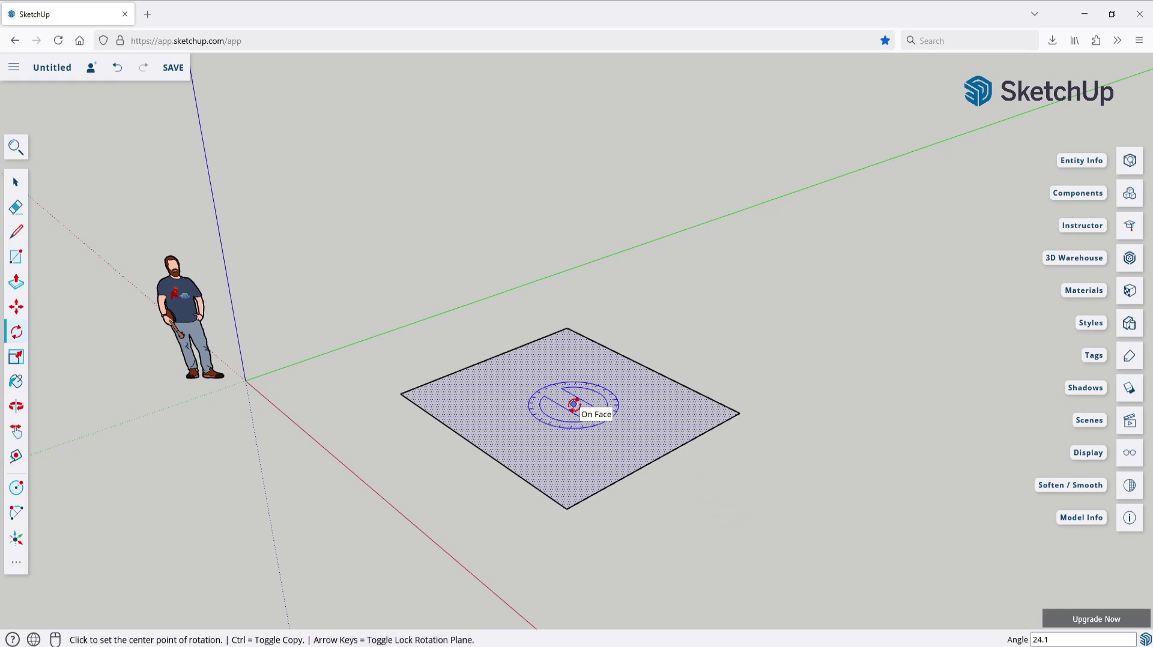
Step: Flip the square face about the red axis, then cancel a green-axis rotation with Esc
key(Right)
click(574, 406)
click(562, 409)
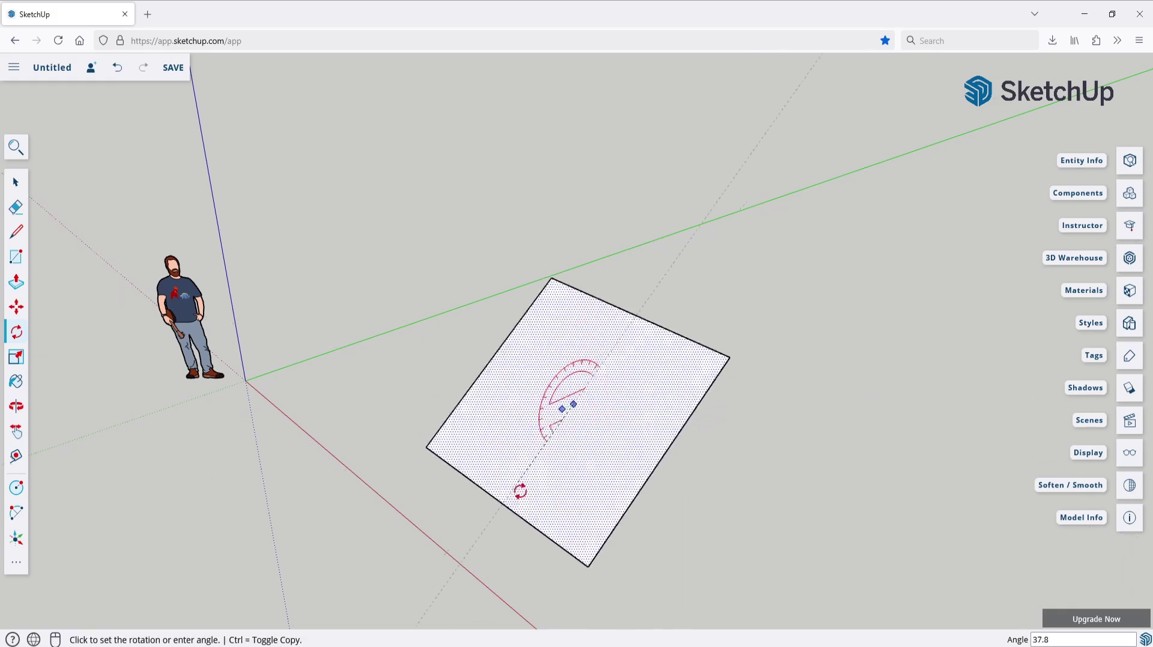
click(509, 437)
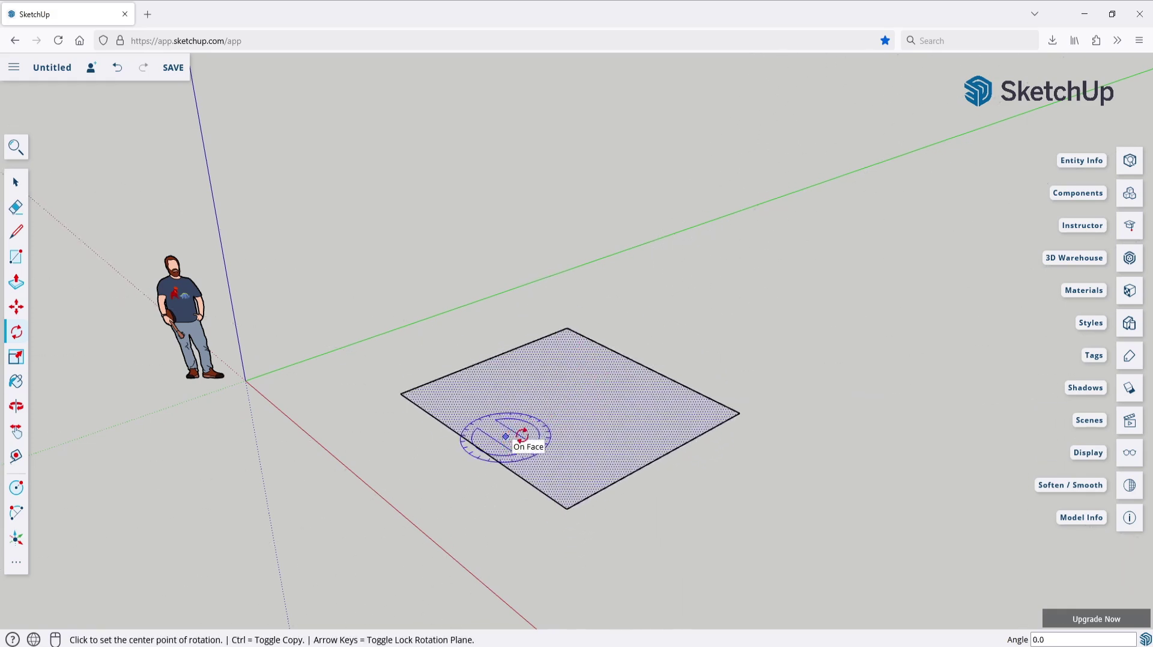
key(Left)
click(572, 404)
click(695, 476)
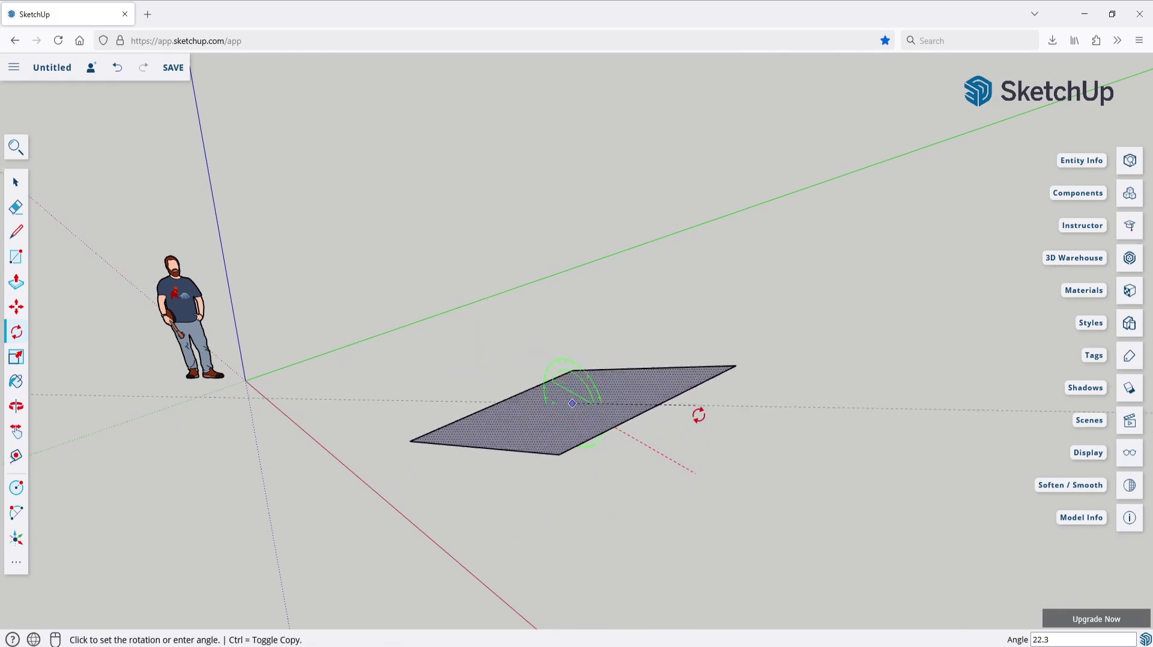
key(Escape)
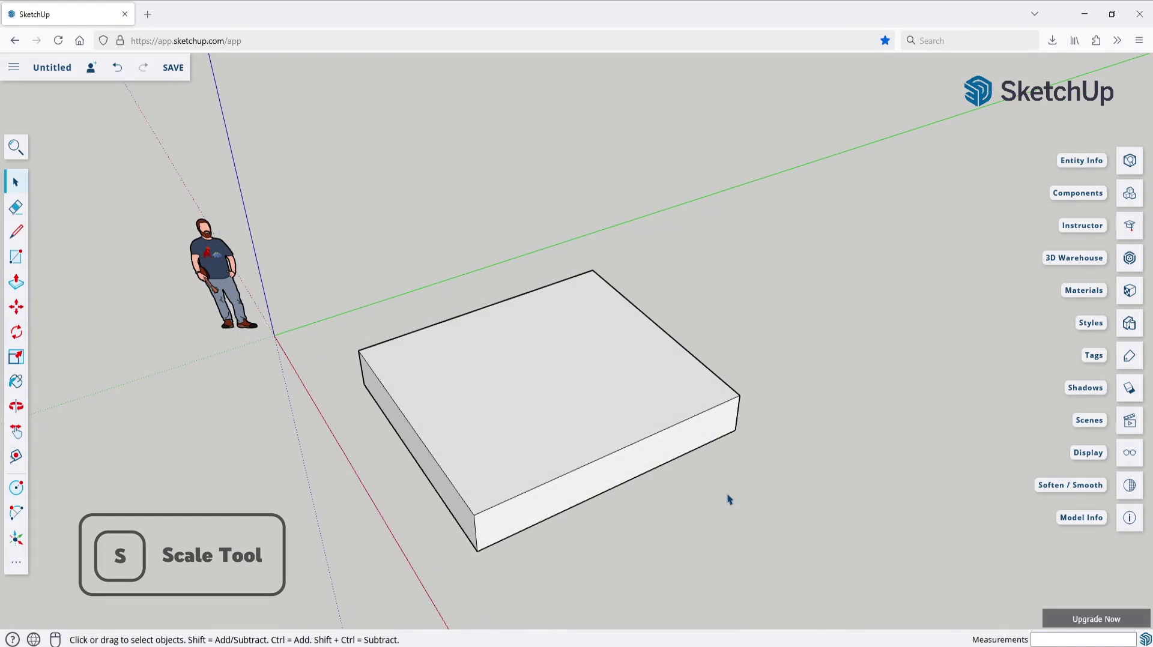
Step: Scale the top face from its corner to 0.32 and then 0.63, then undo both
click(26, 360)
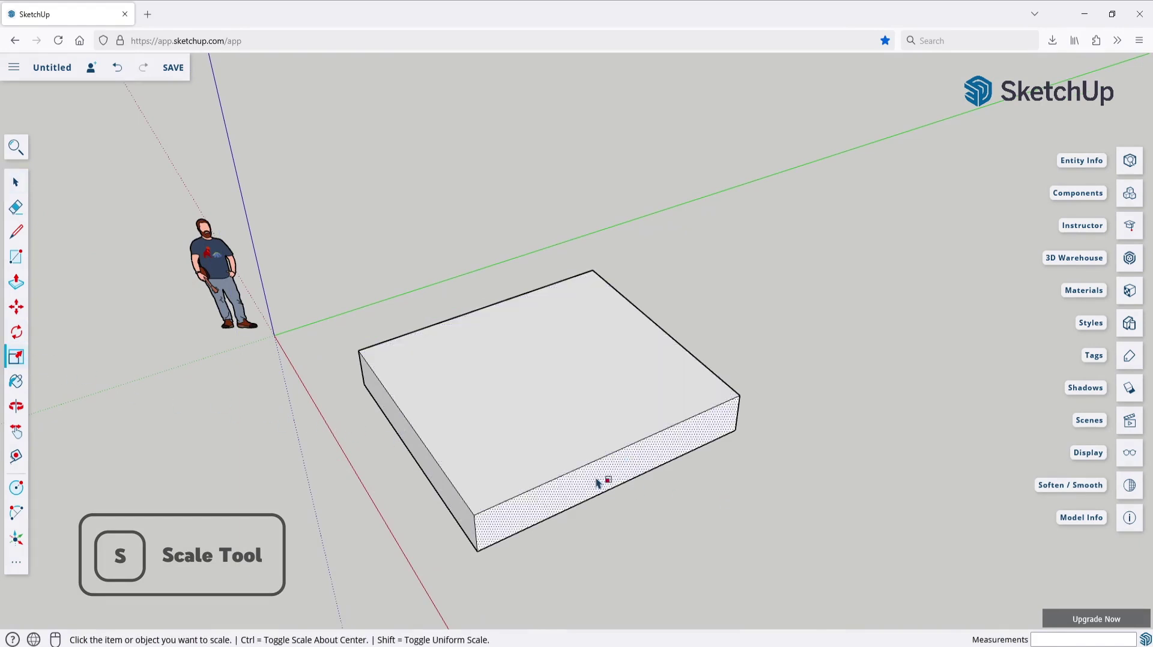
click(542, 387)
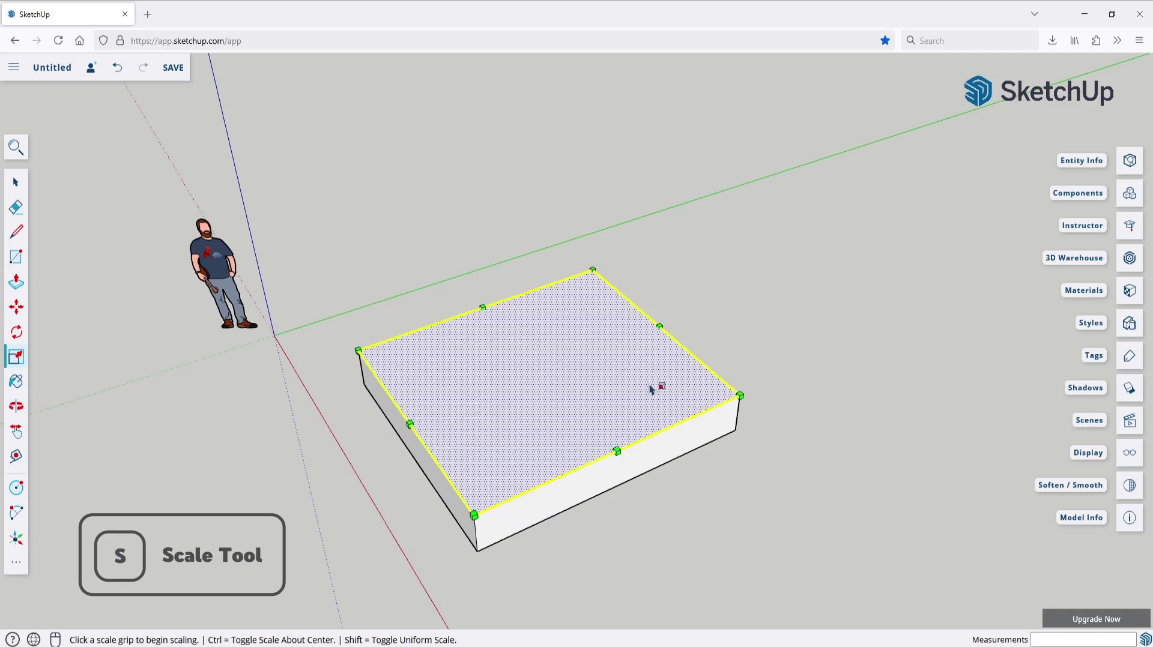
click(740, 396)
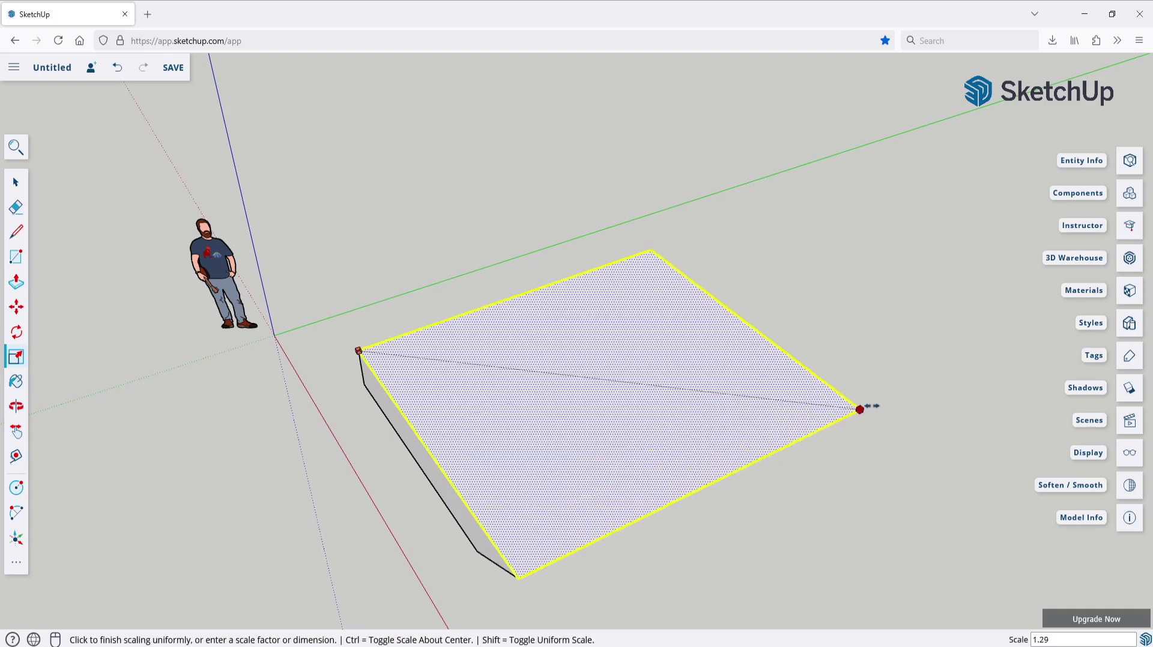
click(488, 377)
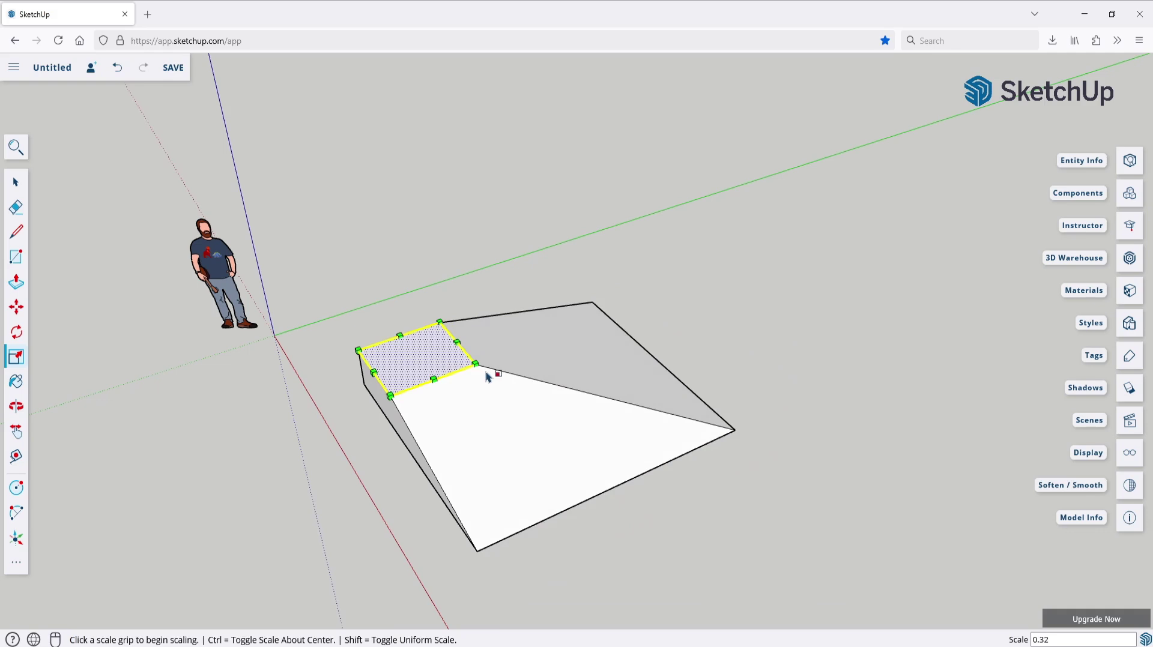
click(476, 364)
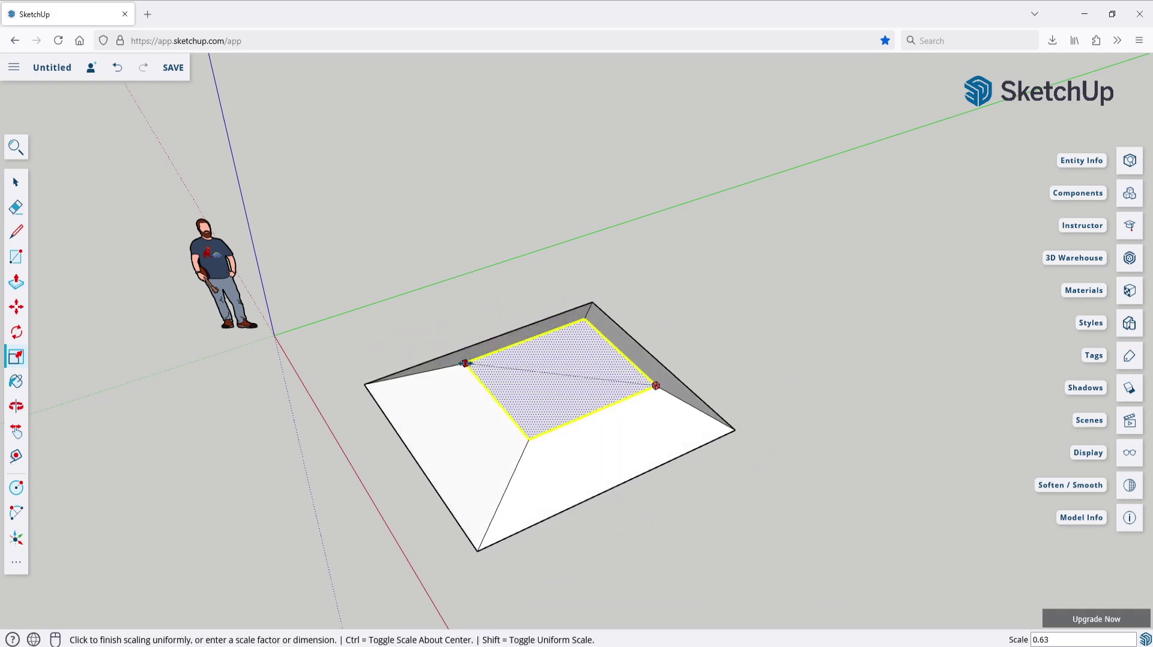
click(466, 364)
key(ctrl+z)
key(ctrl+z)
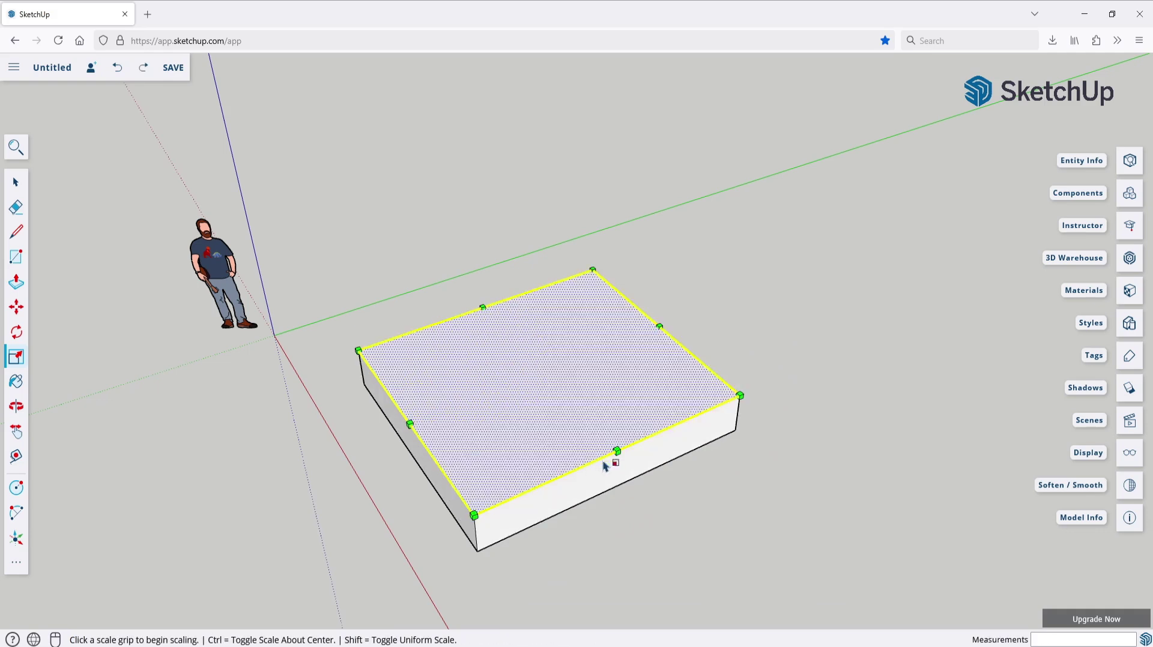
Step: Scale the top face about its centre to 0.66, then undo it
click(740, 396)
key(ctrl)
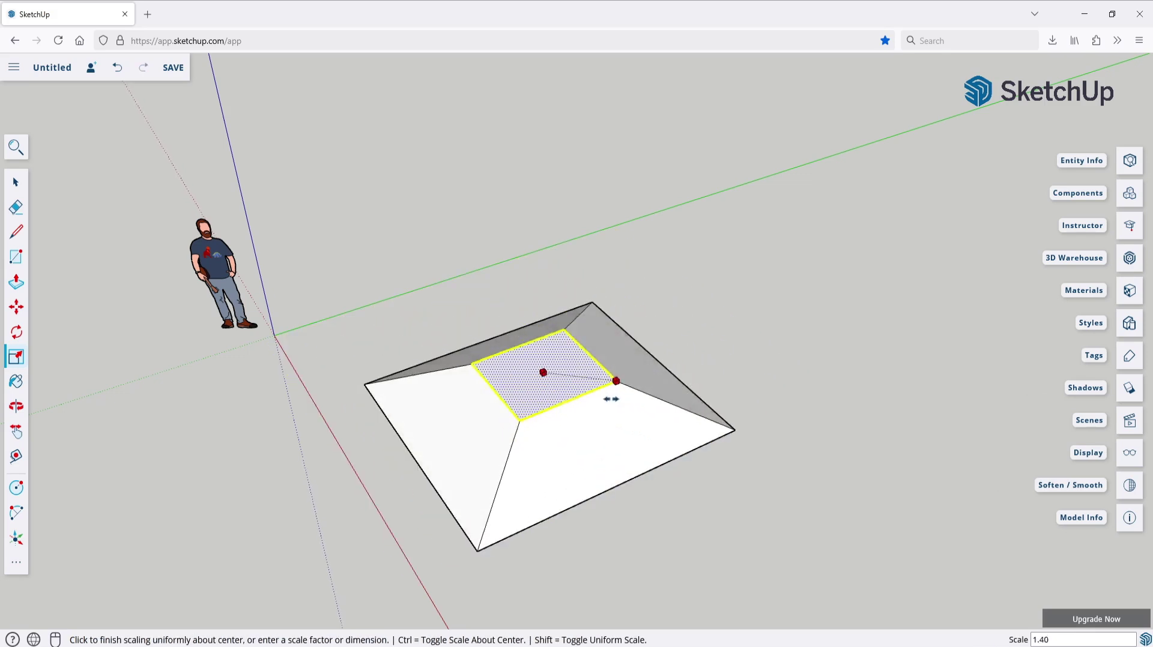
click(576, 389)
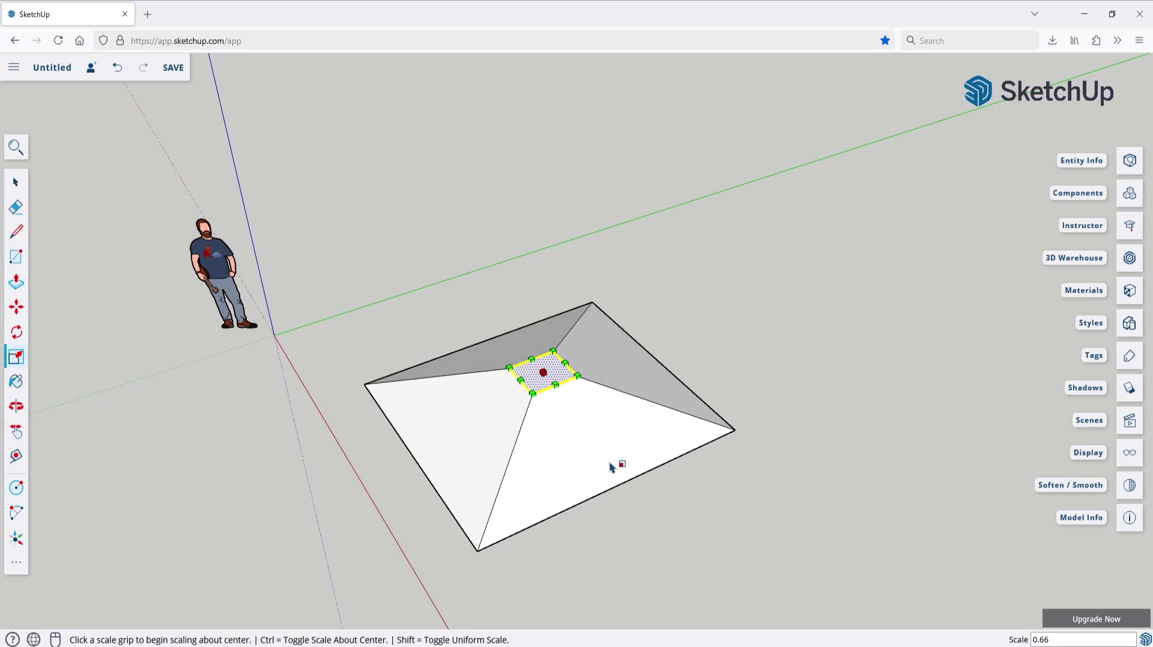
key(ctrl+z)
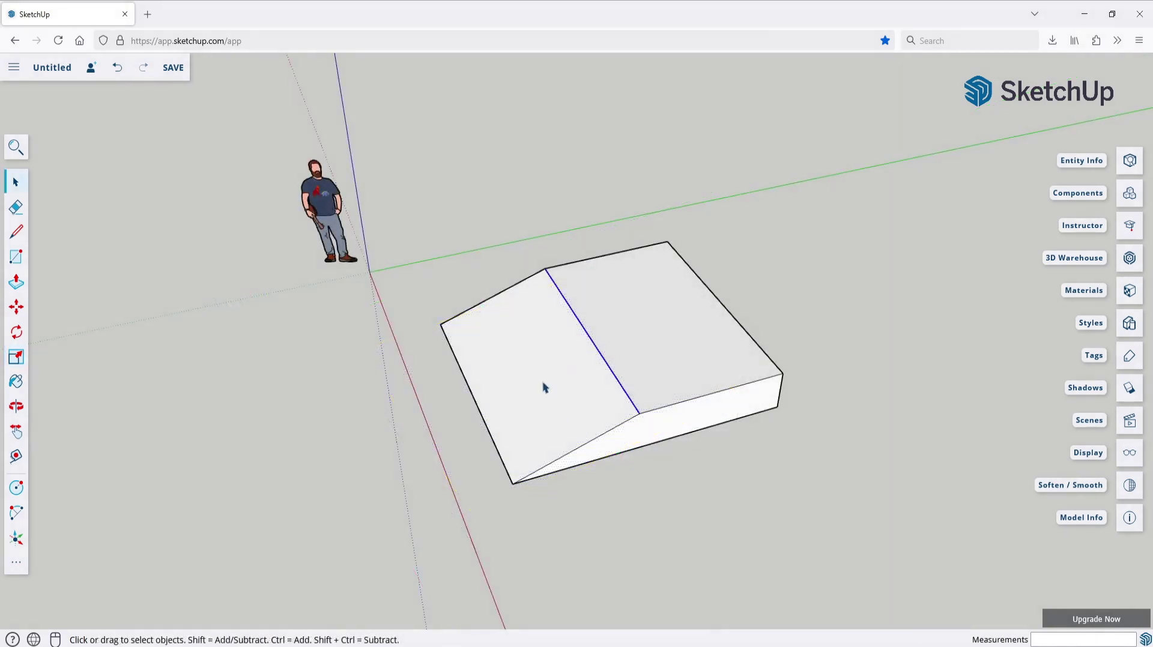
Step: Stretch the wedge's sloped face outward to the left with Scale
click(539, 394)
middle_drag(304, 421, 385, 364)
click(16, 358)
mouse_move(528, 463)
middle_down()
mouse_move(579, 290)
mouse_move(561, 404)
mouse_move(525, 442)
middle_up()
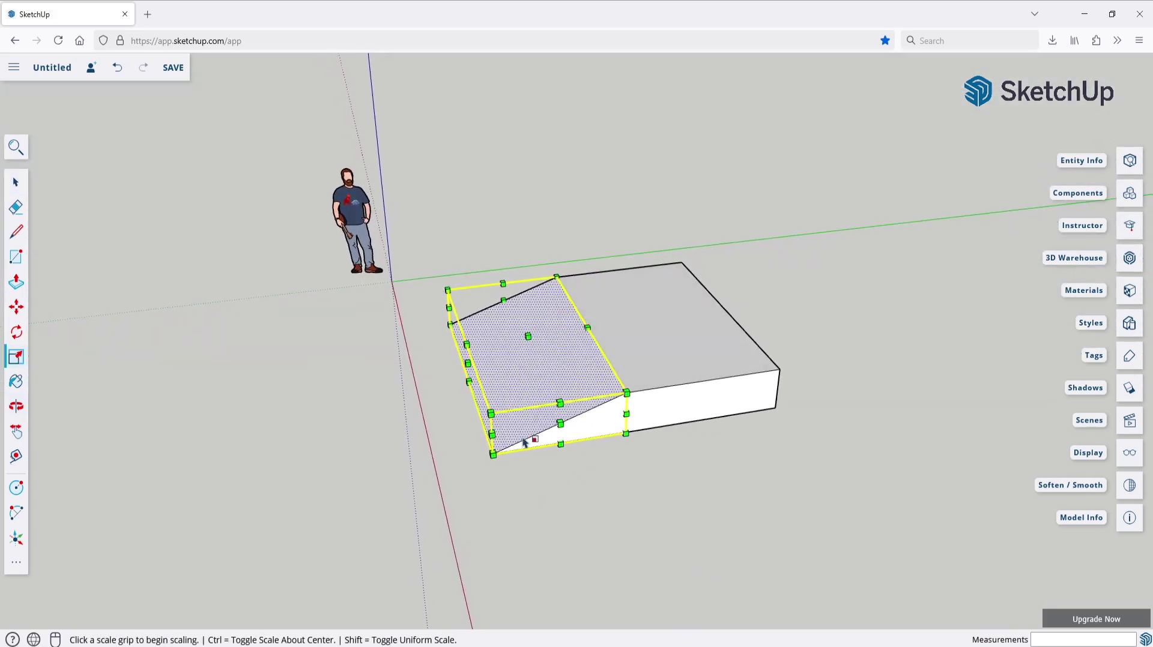
click(467, 343)
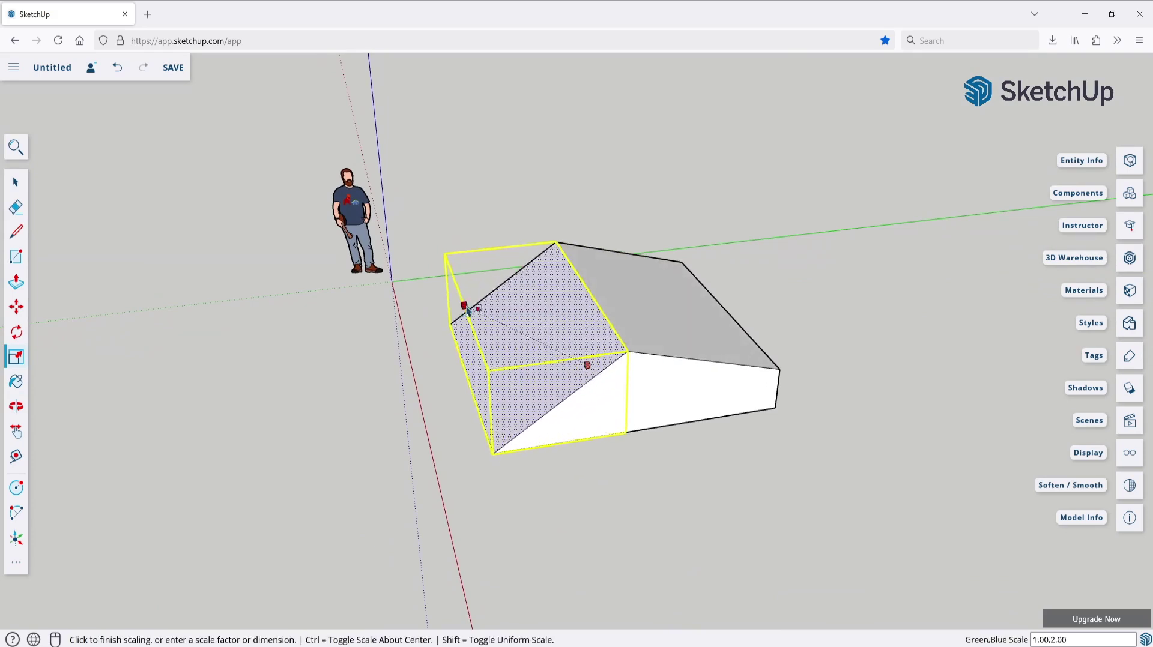
click(438, 353)
Step: Cancel further scale attempts and undo a 1.69 uniform enlargement of the sloped face
click(438, 353)
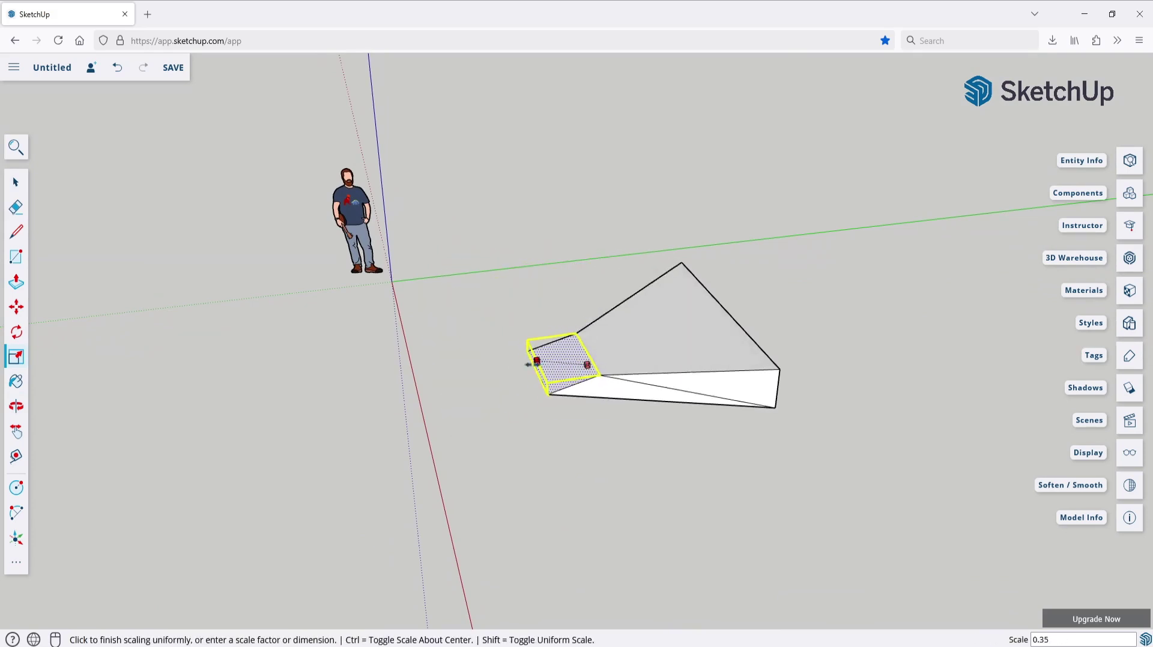
key(Escape)
click(439, 369)
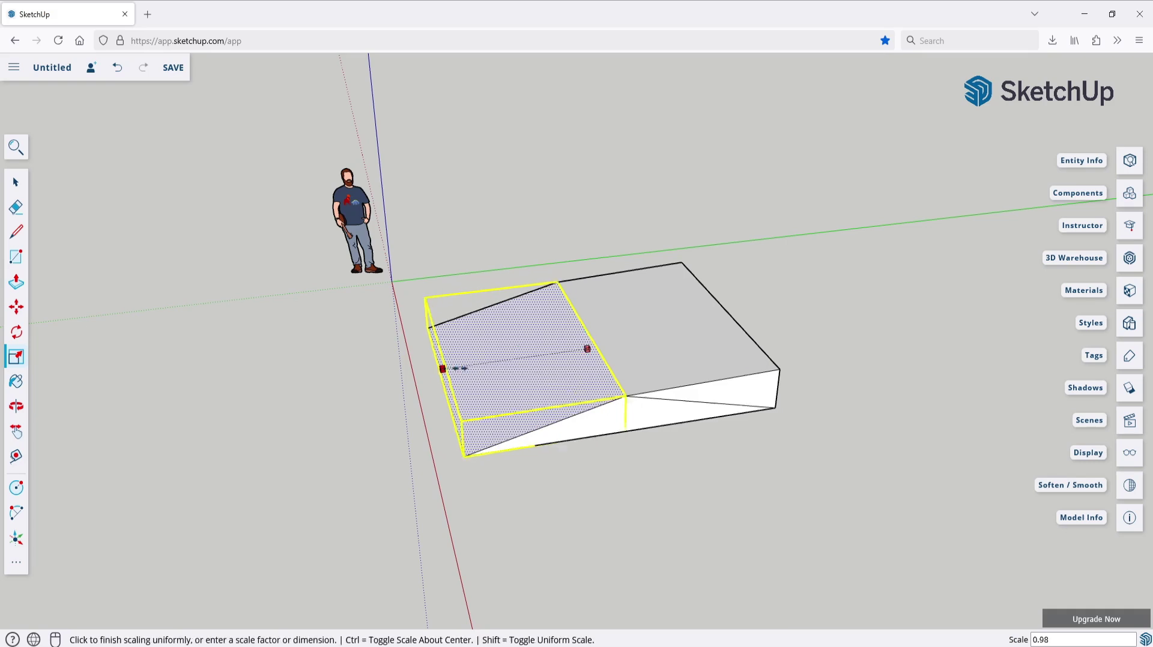
key(Escape)
click(544, 410)
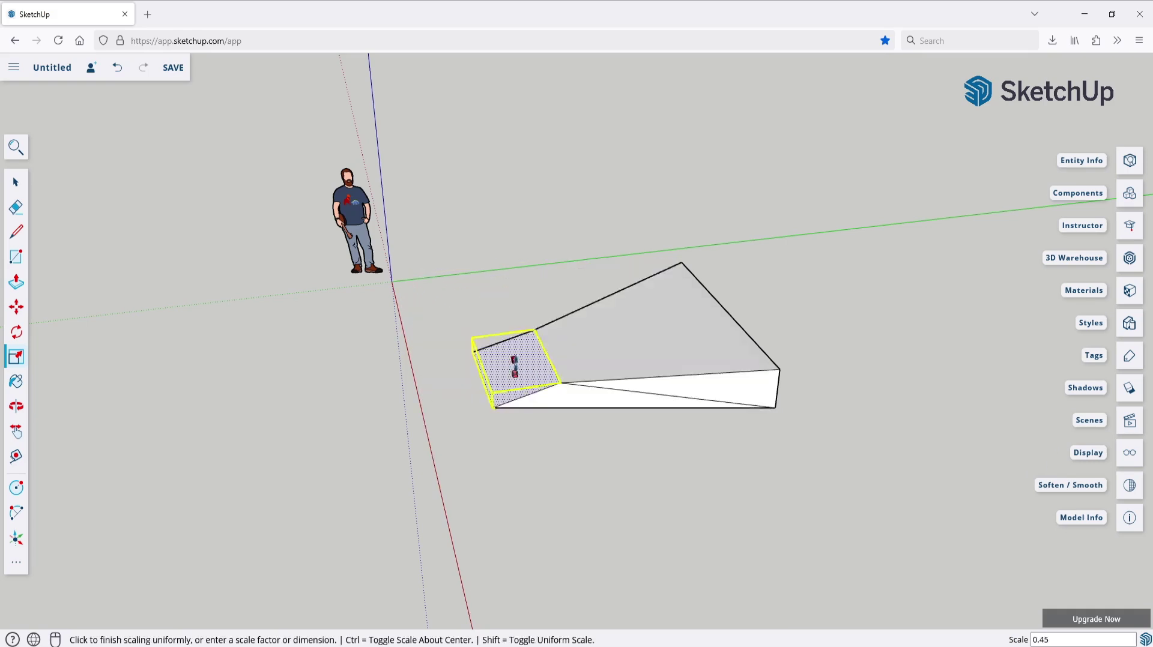
click(530, 356)
key(ctrl+z)
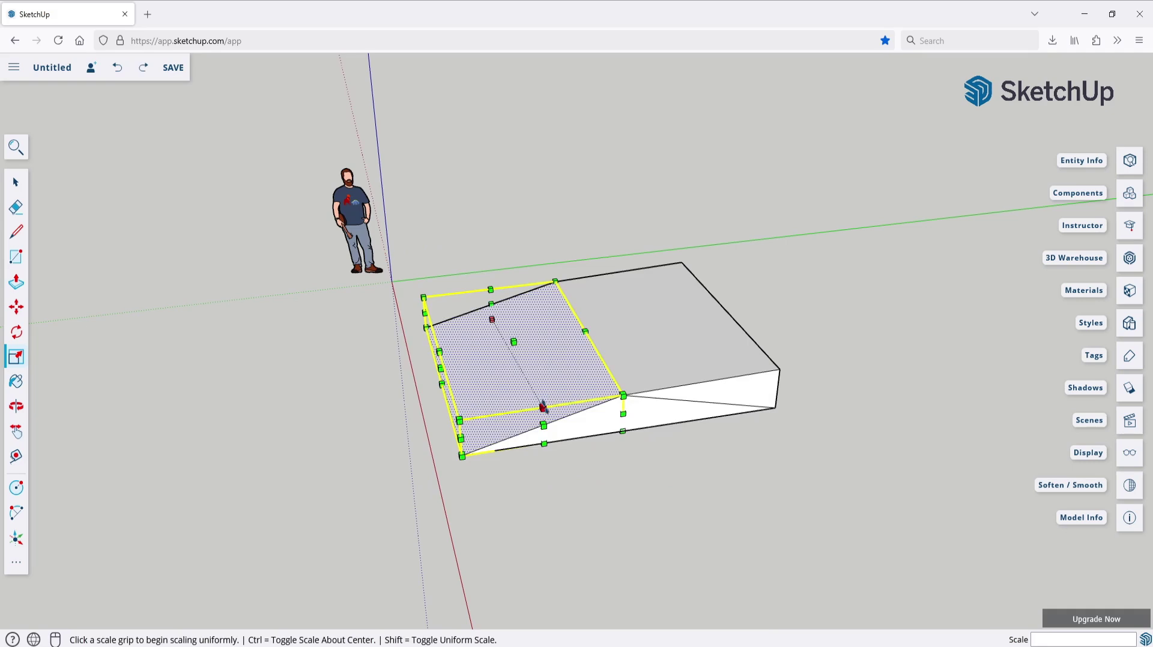
click(543, 408)
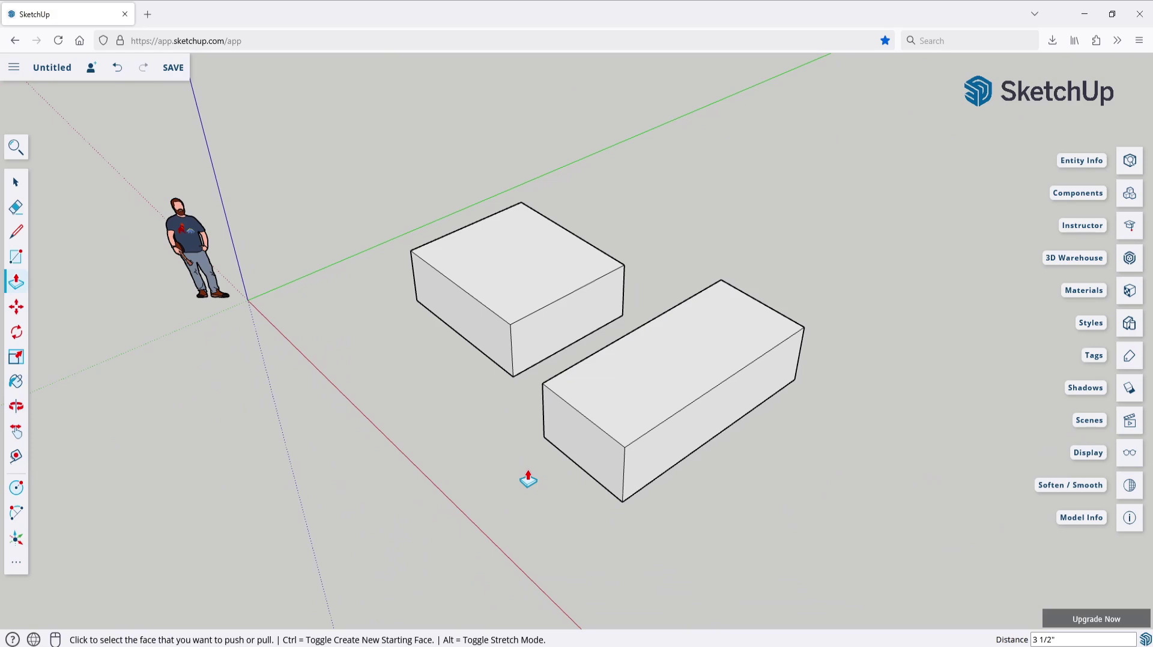
Step: Extend the left box through the second box and lower the middle section into a slot
key(space)
key(p)
middle_drag(528, 479, 624, 421)
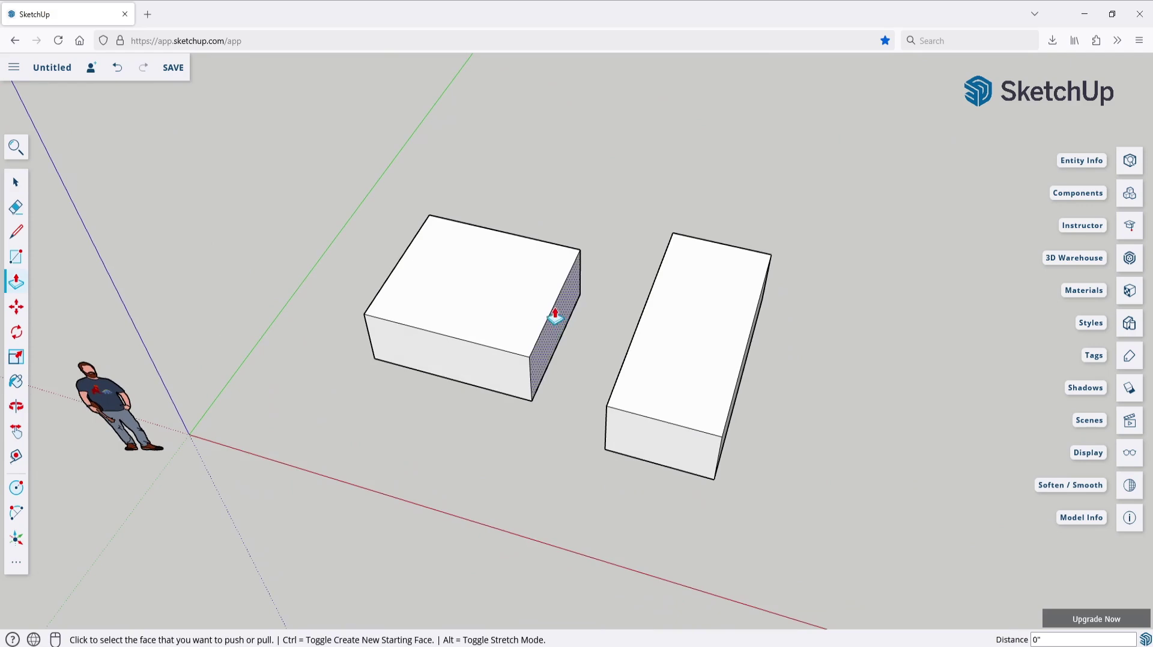
drag(555, 317, 847, 408)
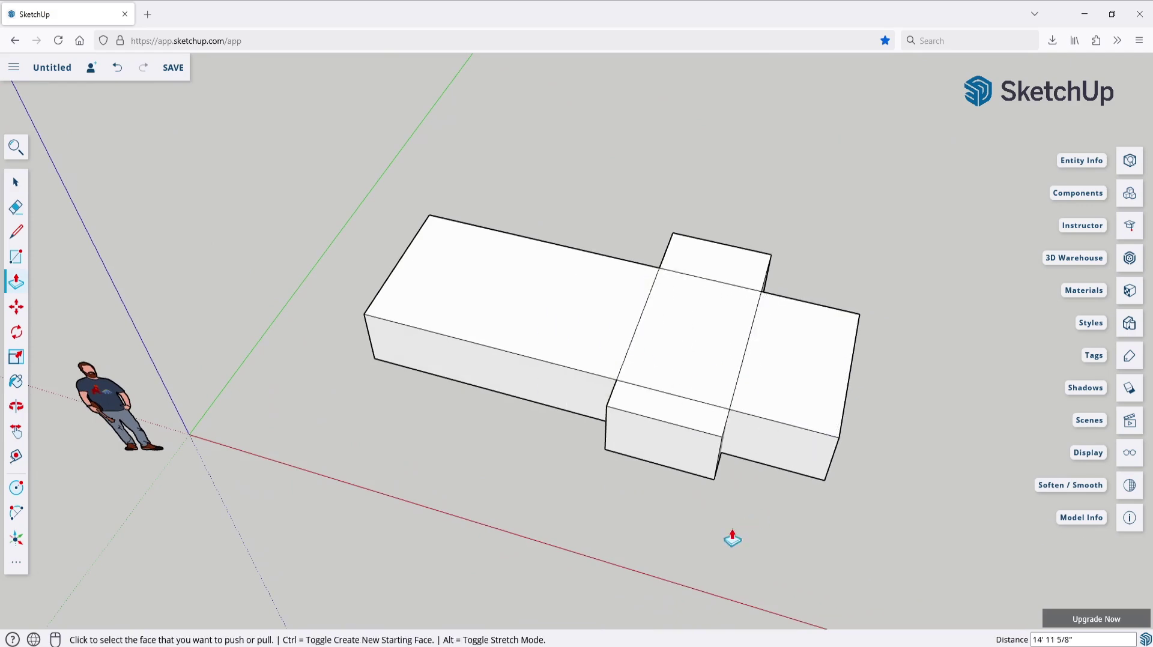
drag(683, 353, 690, 367)
middle_drag(691, 368, 456, 379)
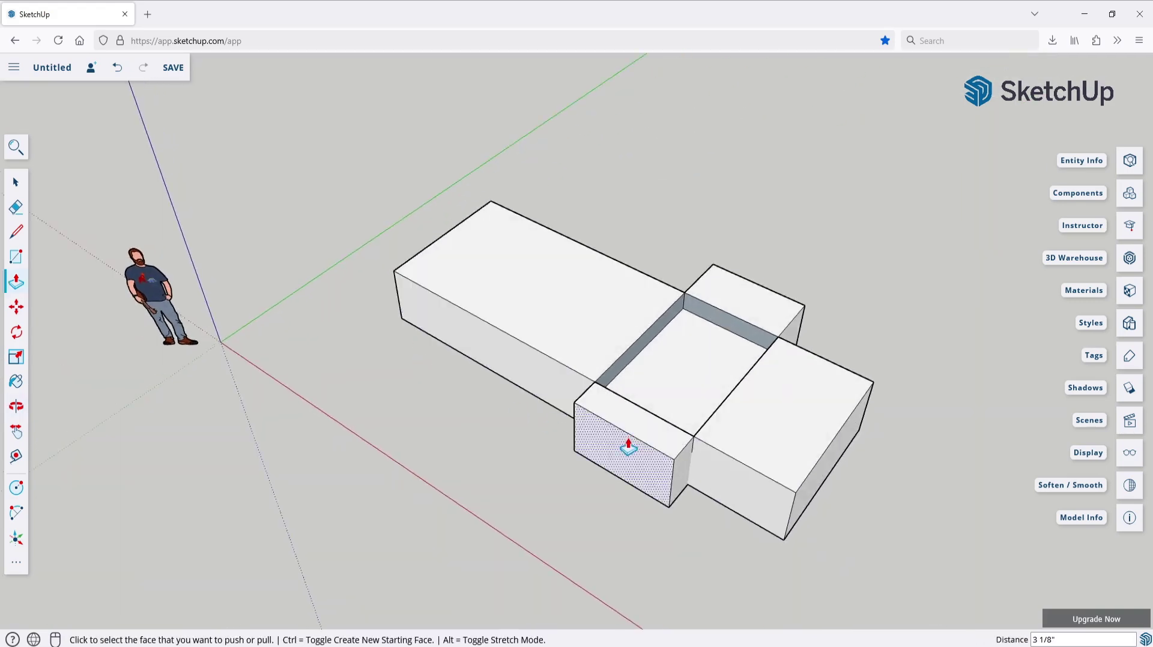
Step: Pull the back box's top face up taller and raise the front-right box's top
middle_drag(700, 322, 551, 260)
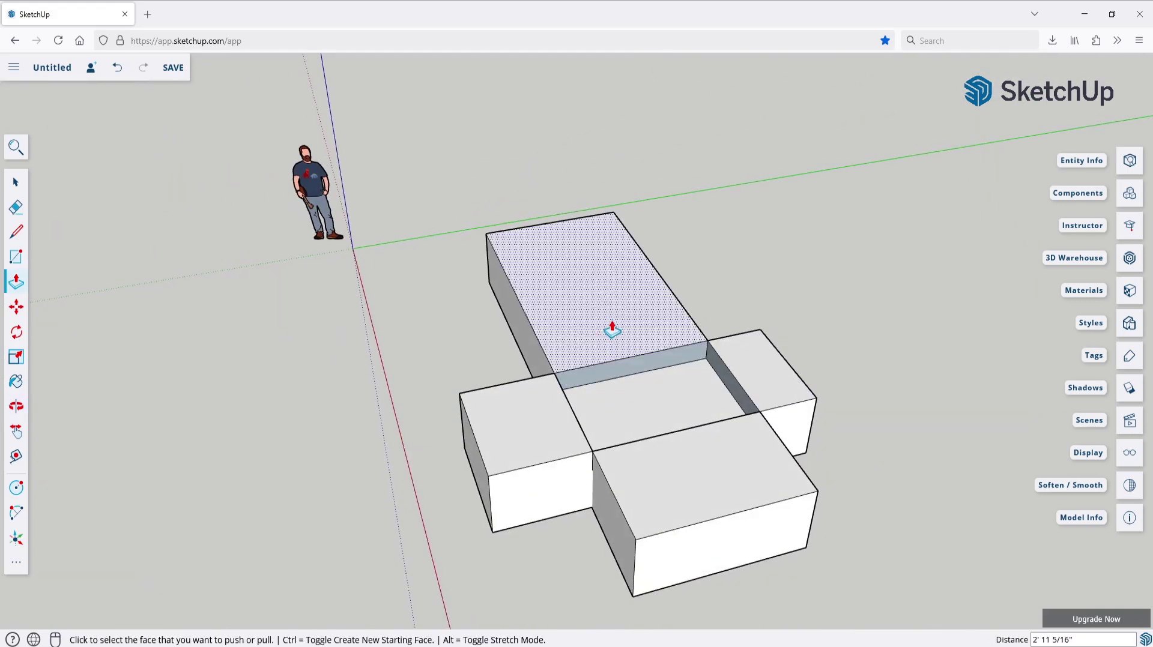
drag(612, 329, 621, 265)
middle_drag(621, 266, 770, 428)
drag(770, 427, 774, 402)
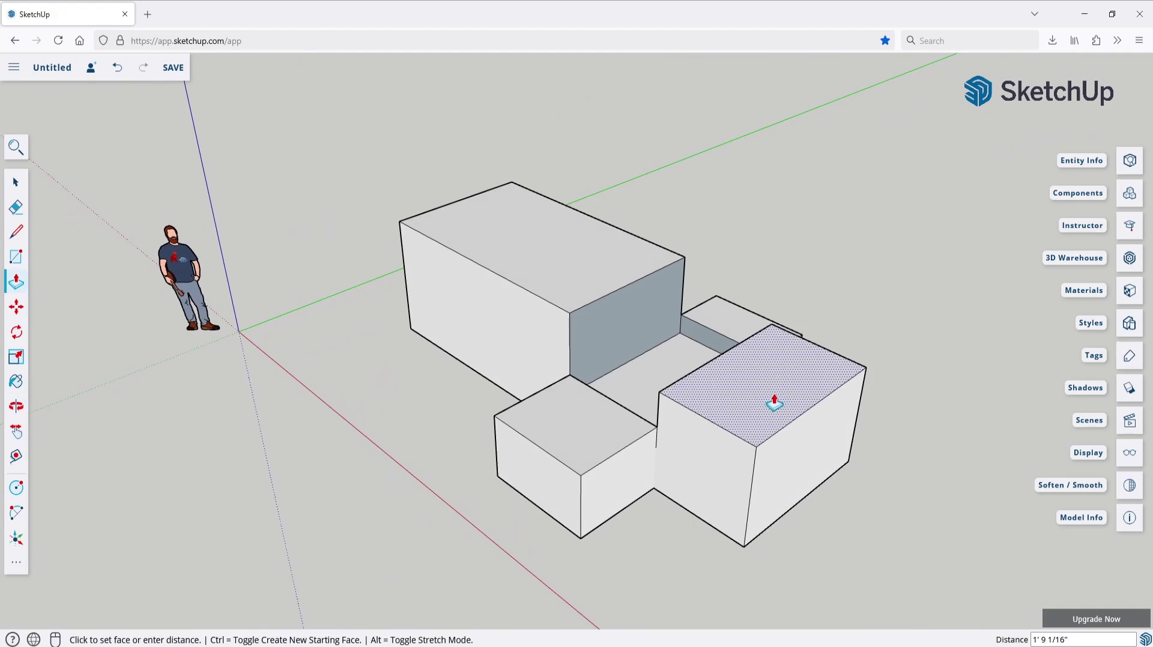
key(space)
middle_drag(775, 402, 748, 538)
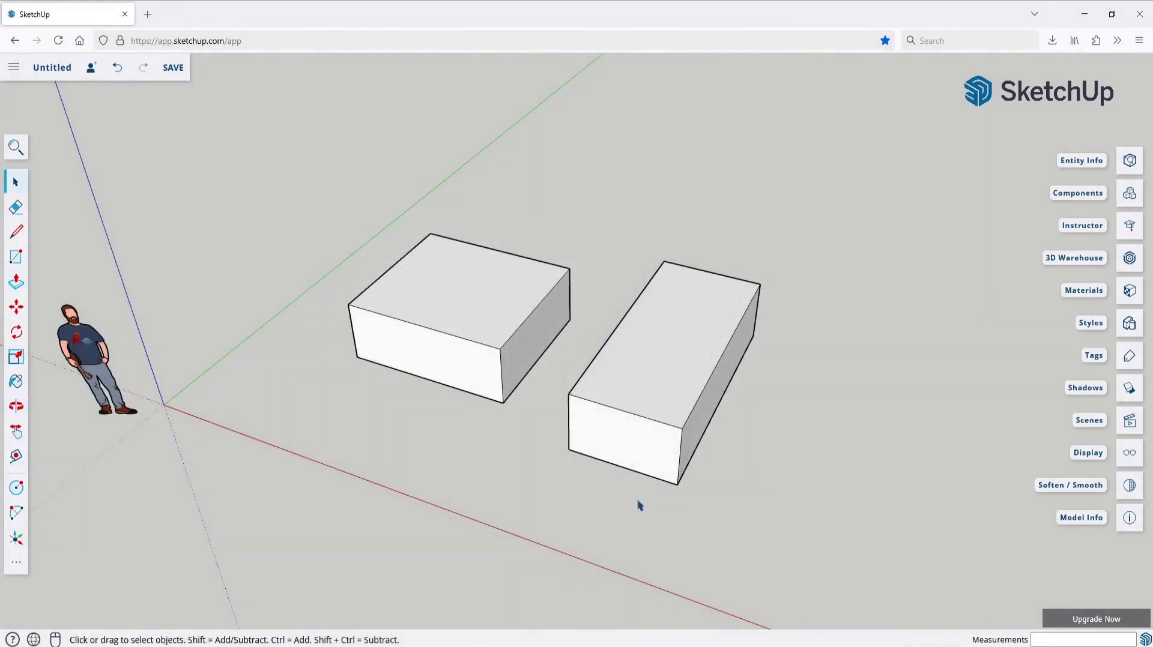
Step: Select the left box, then draw a rectangle on its top face
drag(301, 184, 574, 445)
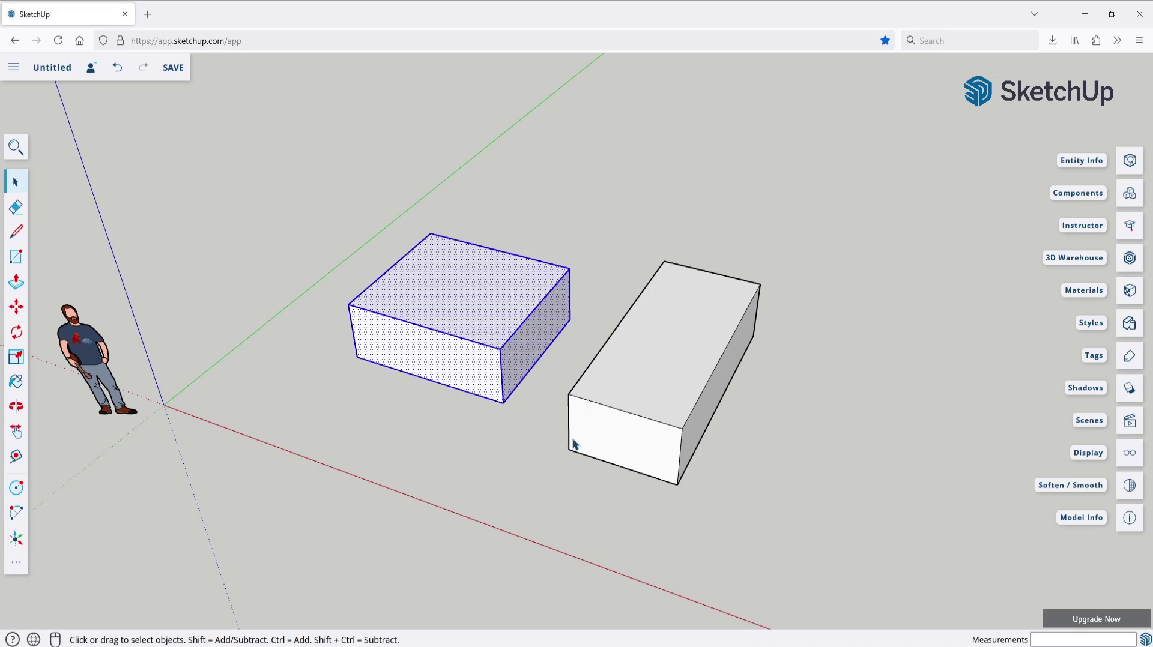
right_click(491, 311)
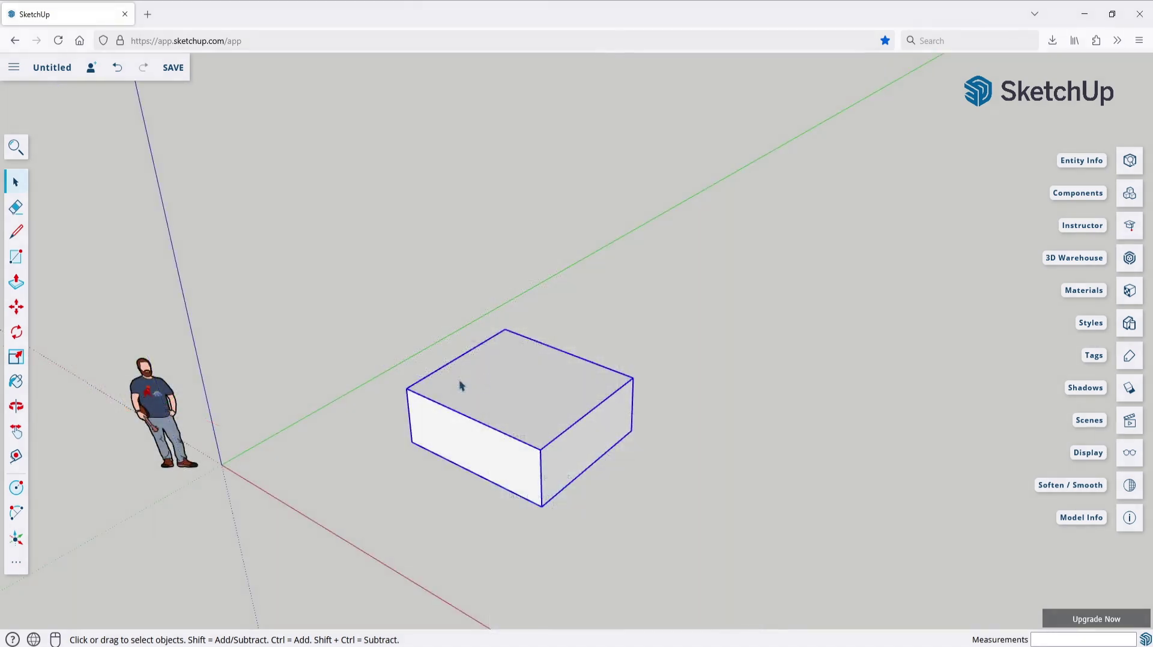
click(13, 262)
click(504, 365)
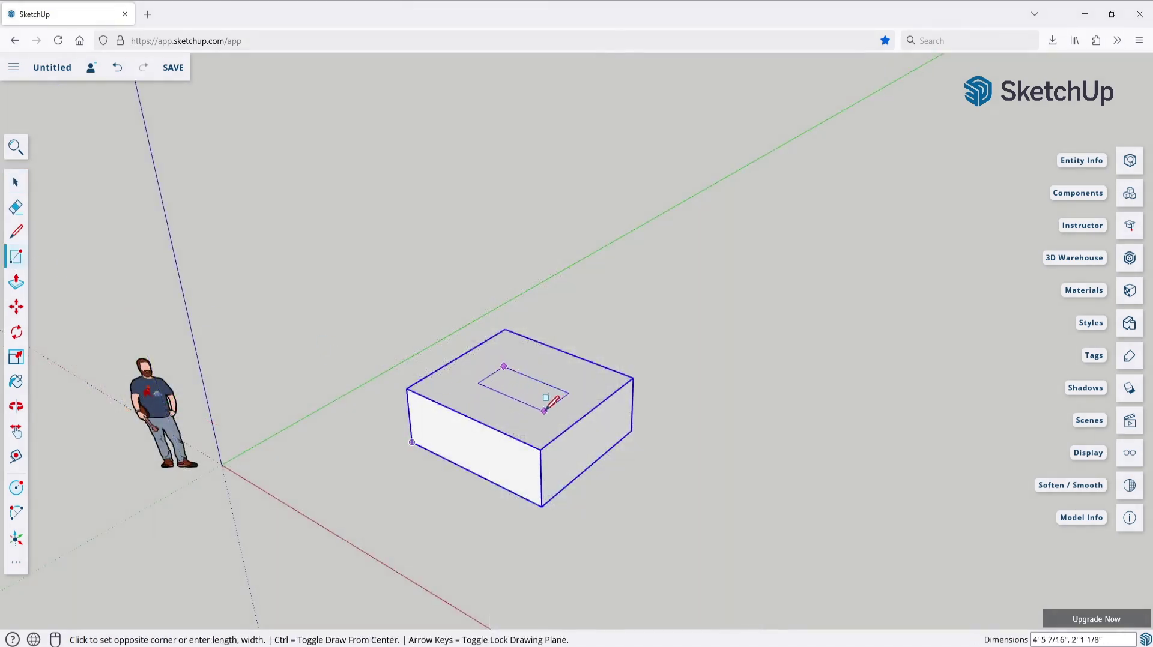
click(539, 416)
Step: Push the rectangle down through the box as a recess, then undo it
key(p)
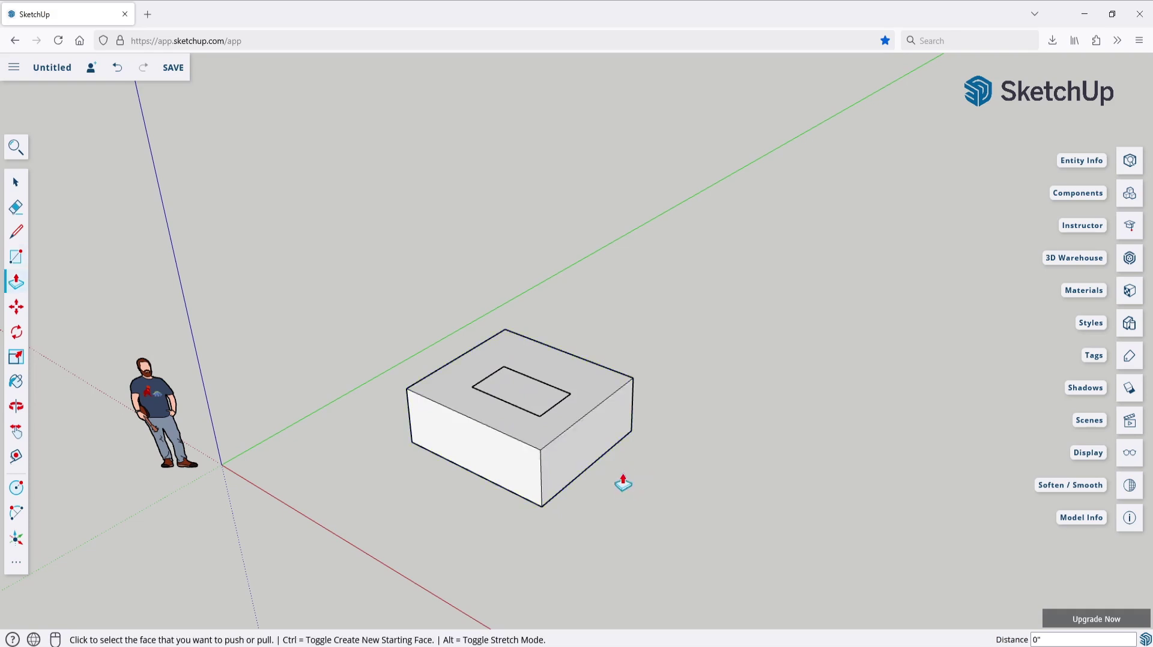
click(532, 398)
click(535, 475)
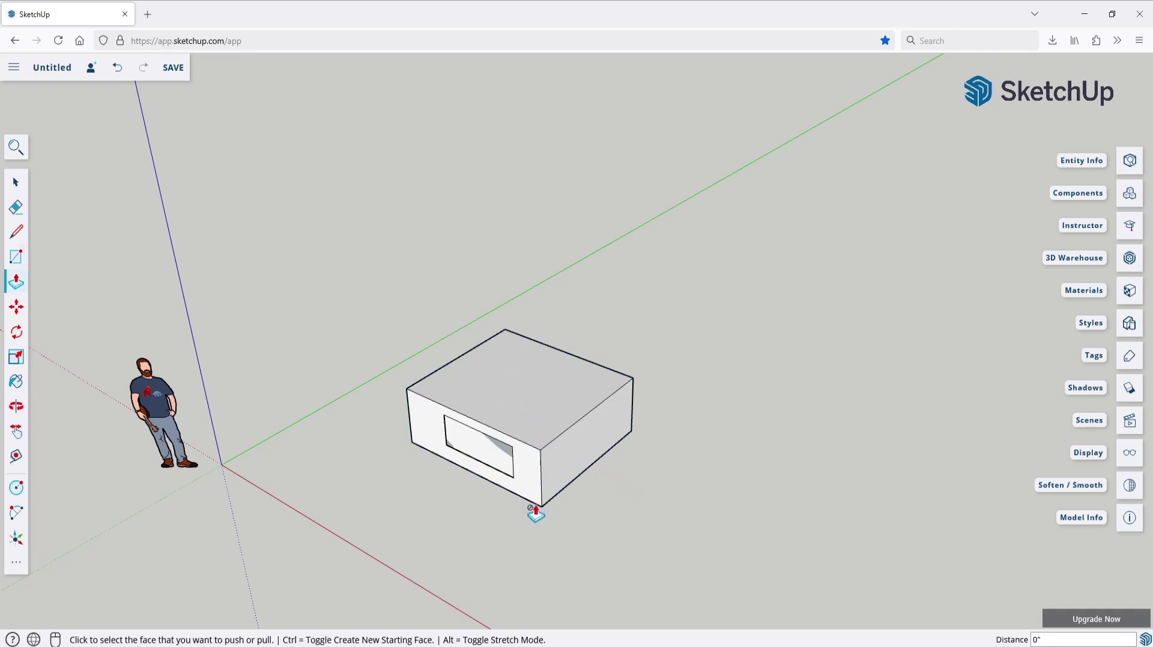
key(ctrl+z)
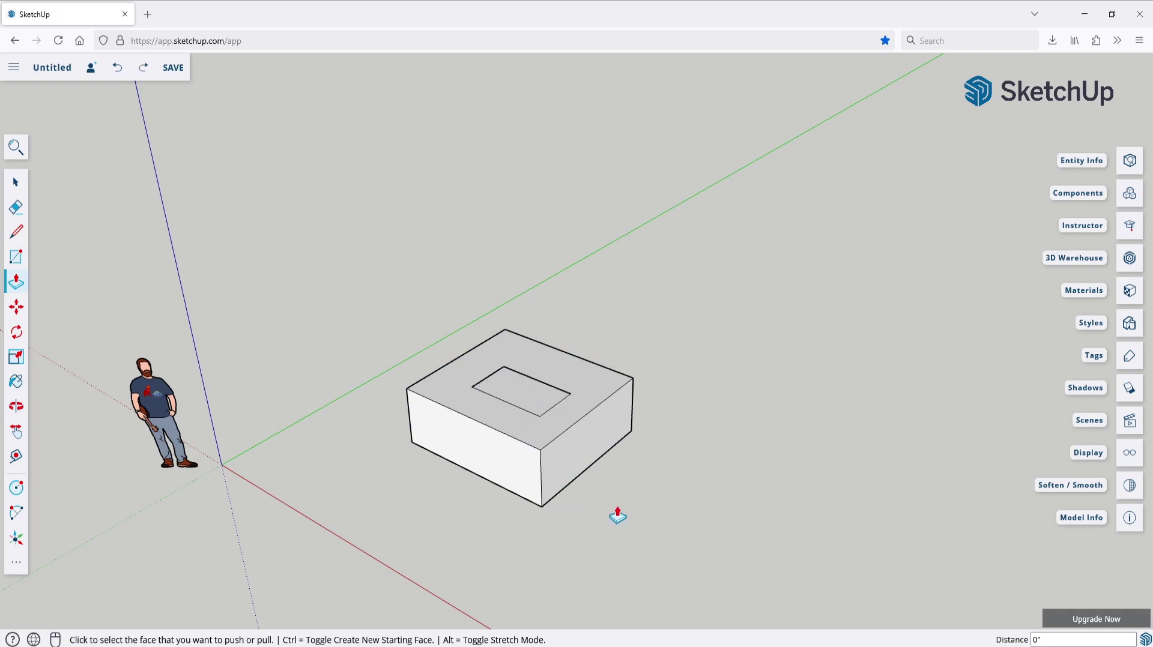
Step: Pull the rectangle up into a tall block and push one side face outward
click(531, 394)
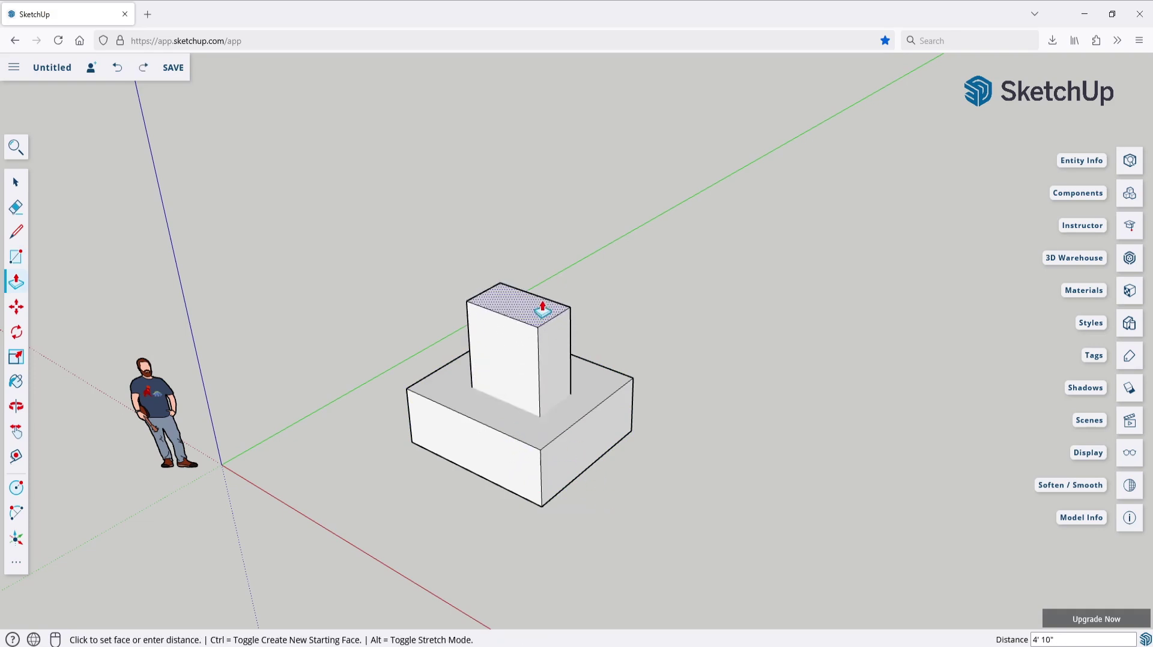
click(540, 303)
key(space)
key(p)
click(565, 403)
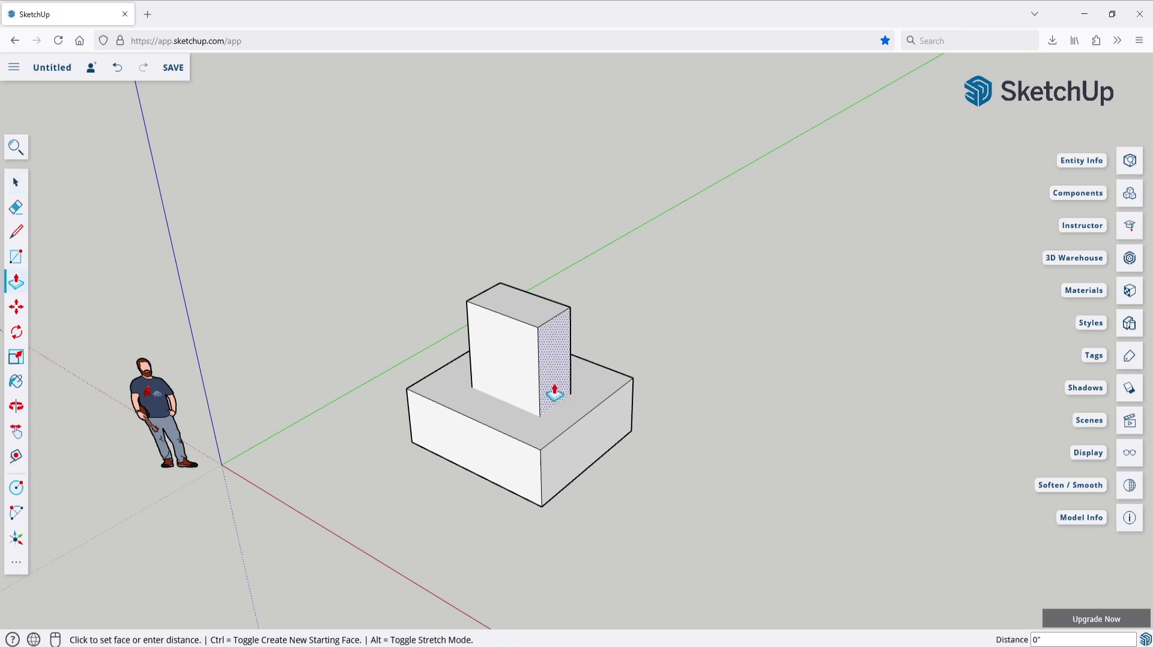
click(597, 454)
click(501, 475)
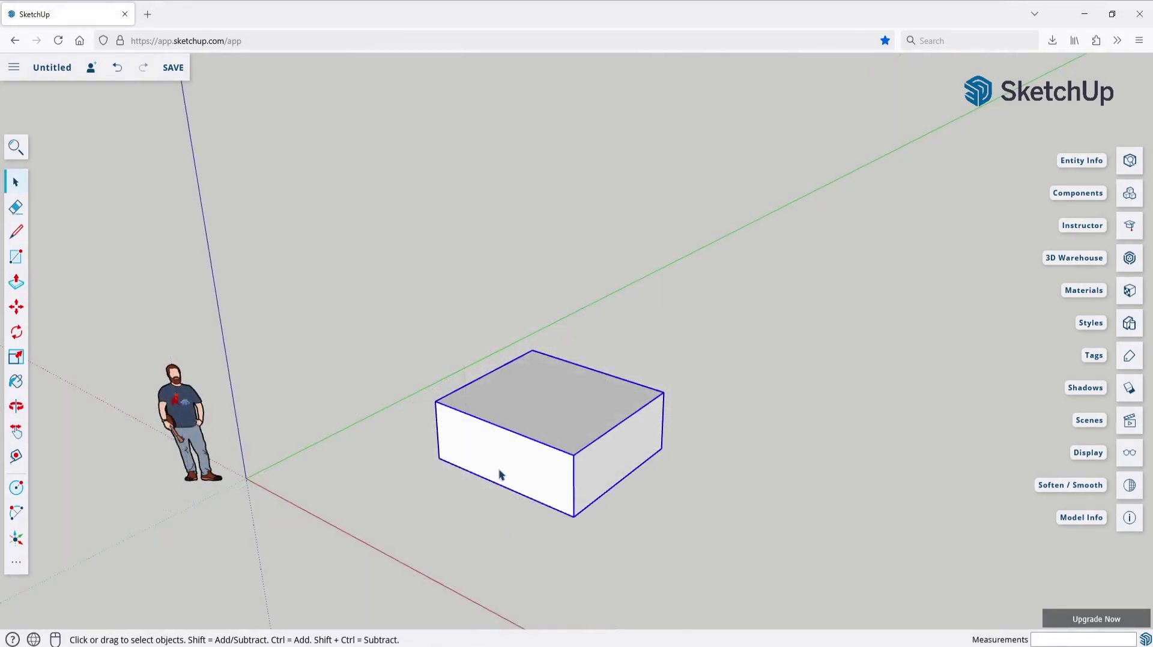
key(m)
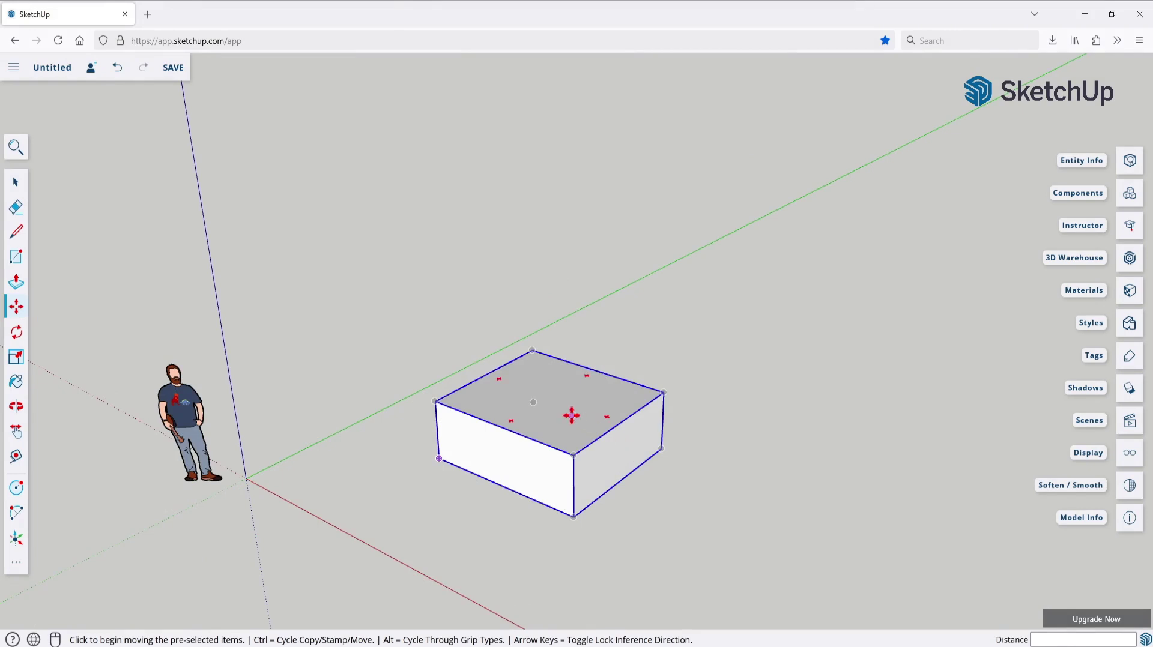
click(540, 405)
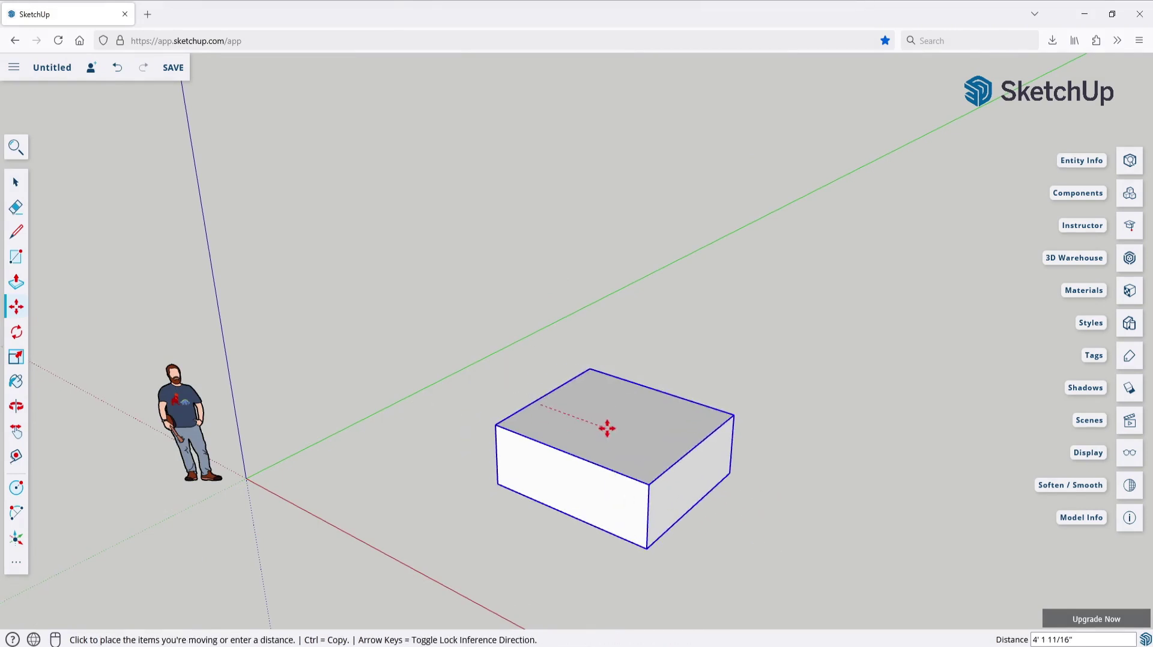
click(610, 430)
click(613, 433)
click(551, 404)
click(17, 332)
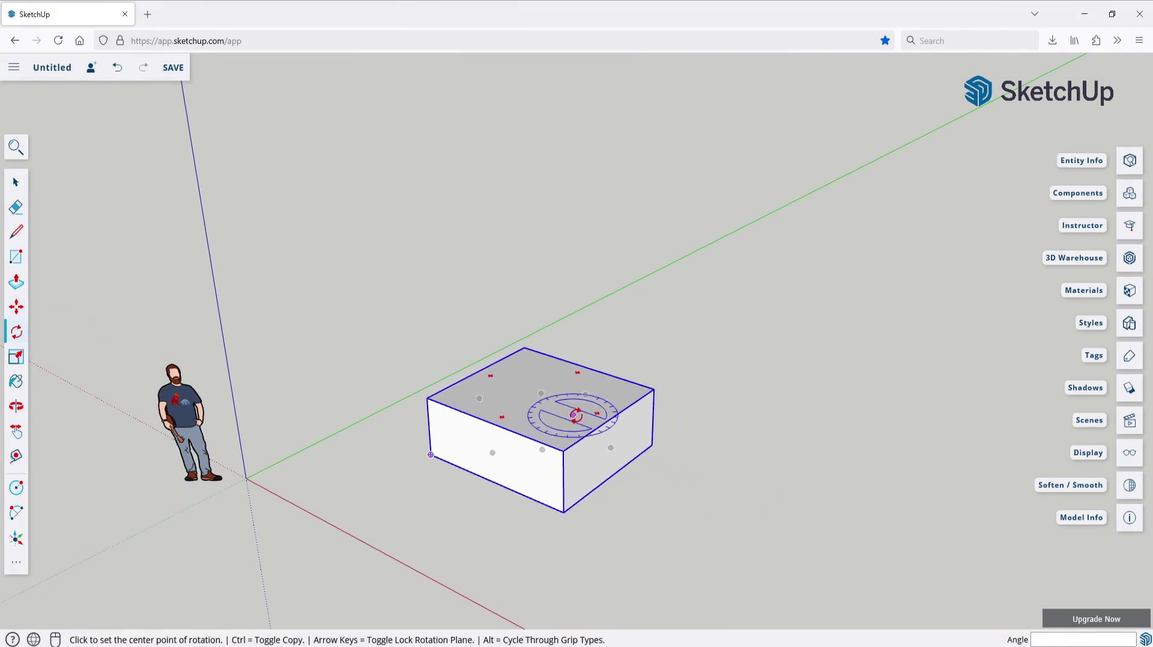
click(536, 400)
click(626, 504)
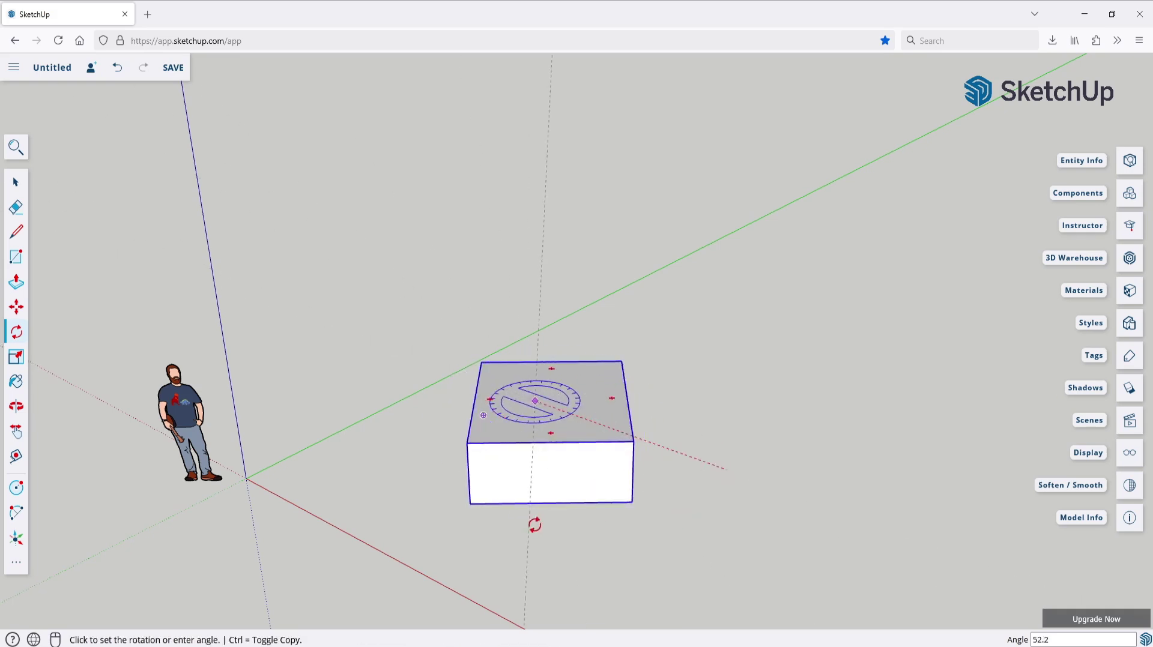
key(Escape)
click(17, 356)
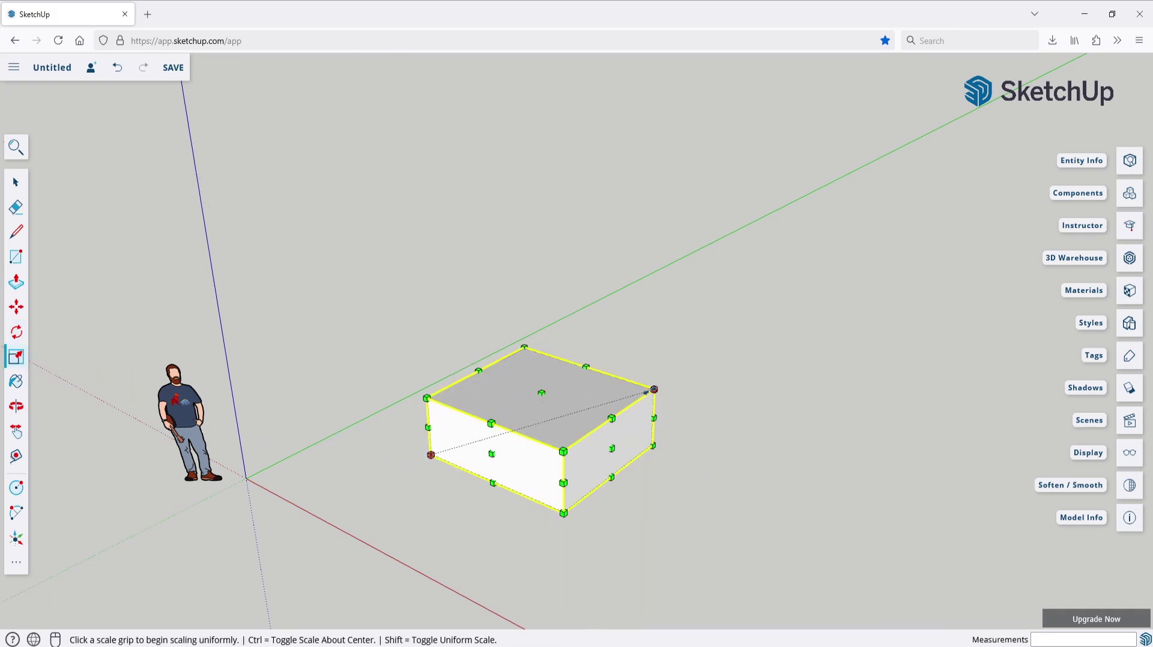
click(653, 391)
key(Escape)
key(space)
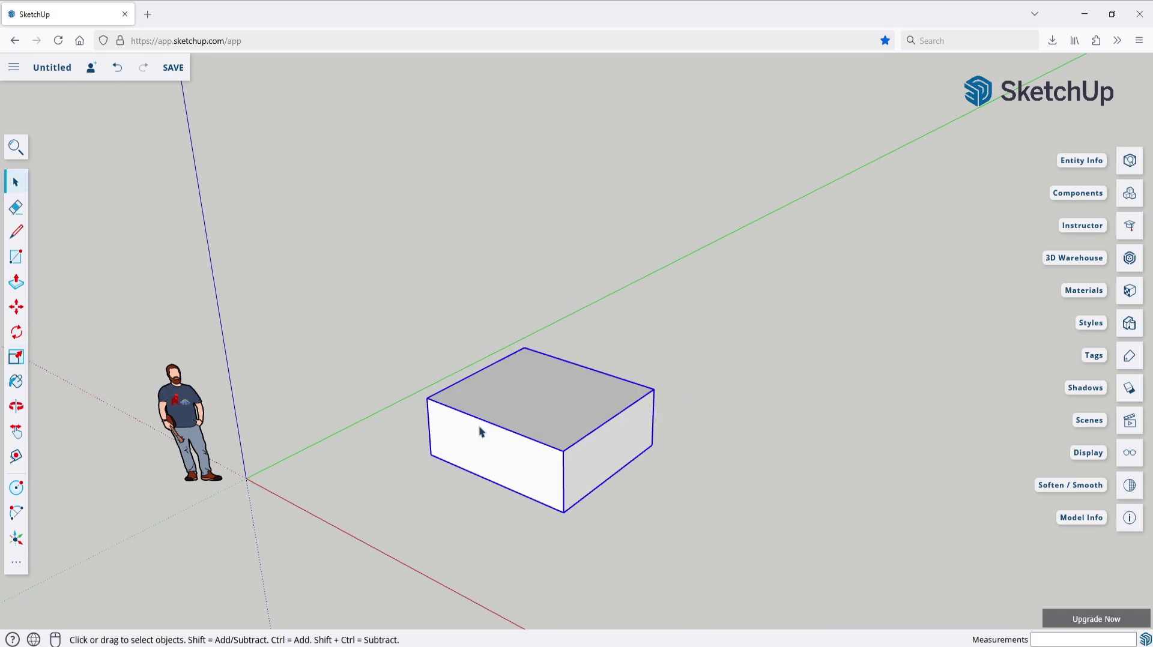
Step: Inside the box's group, pull a rectangle drawn on the top up into a tall block
key(r)
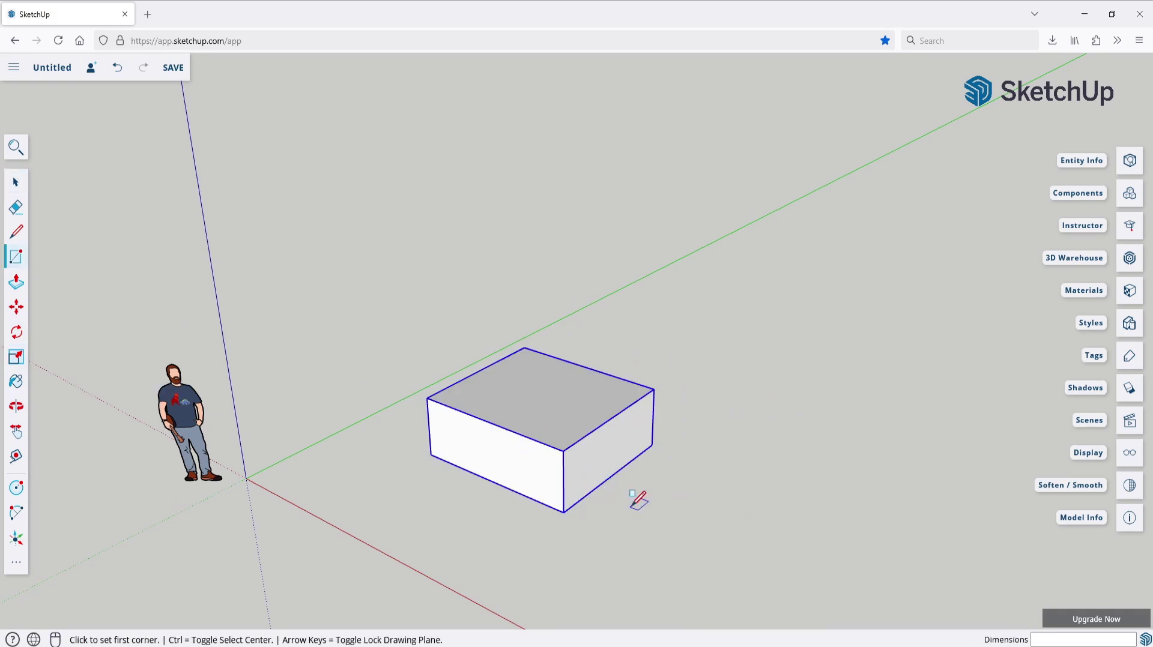
click(20, 186)
double_click(567, 428)
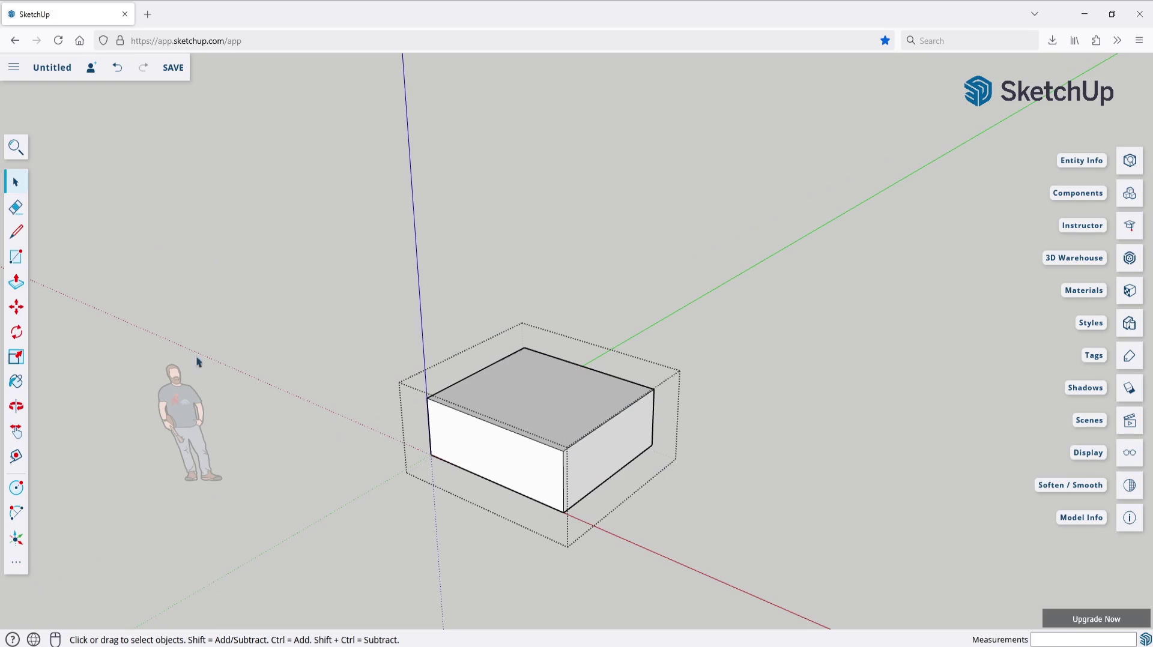
key(r)
click(530, 378)
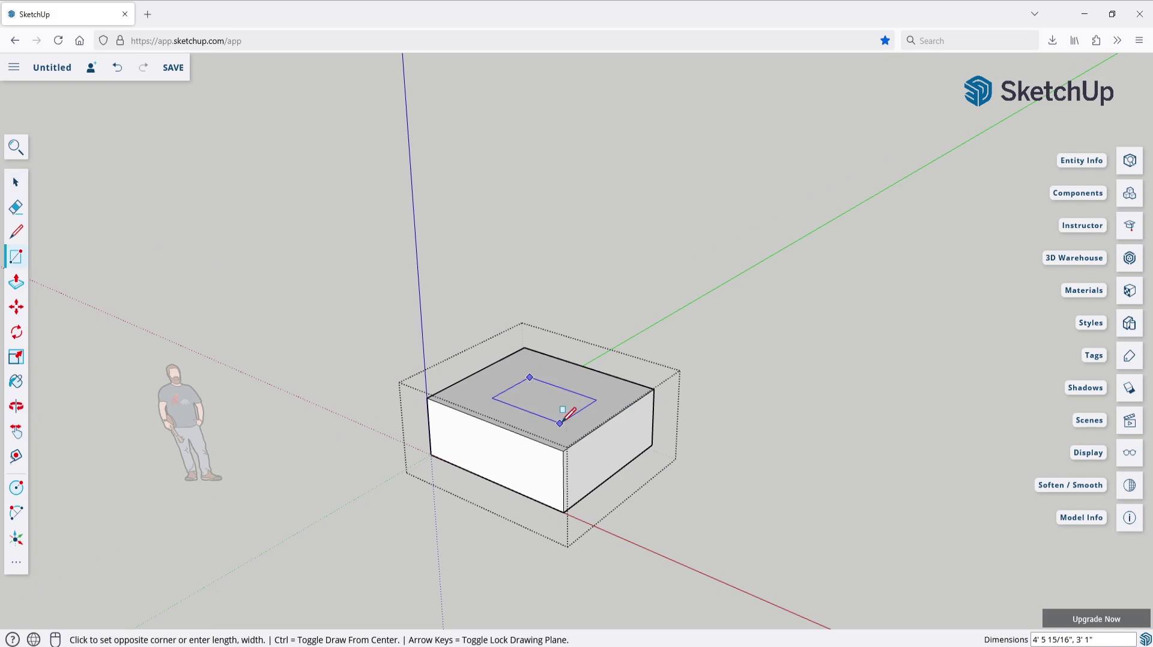
click(559, 422)
key(p)
click(543, 411)
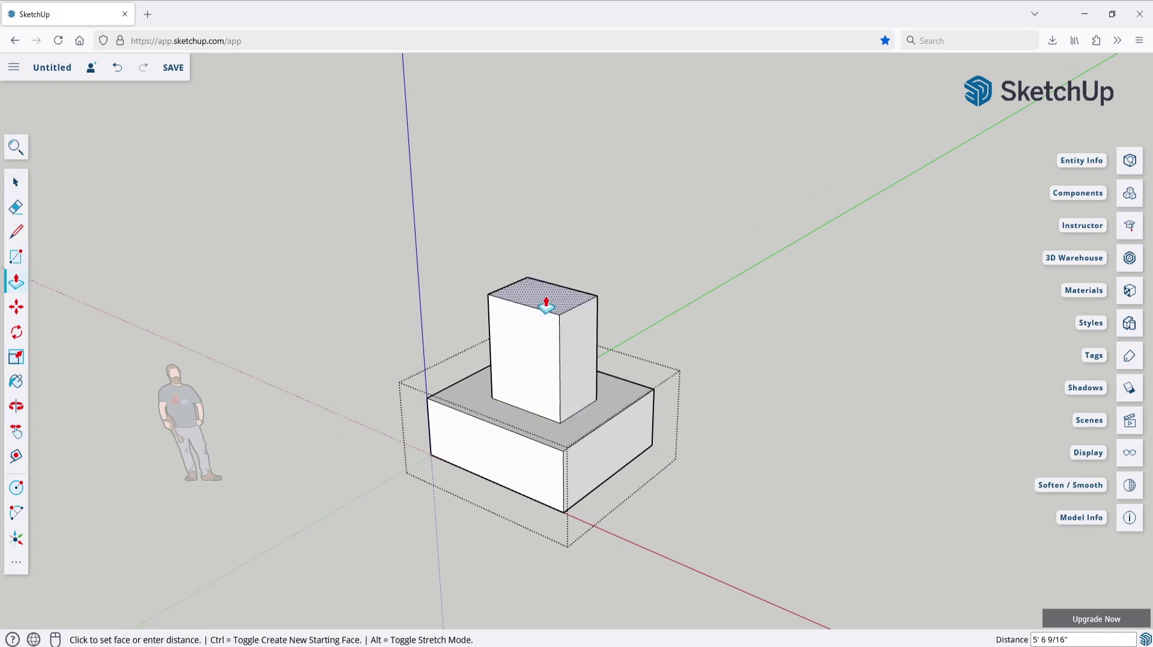
click(545, 297)
middle_drag(606, 446, 512, 334)
Step: Push a rectangle on the front face inward as a slot, then close the group
click(16, 257)
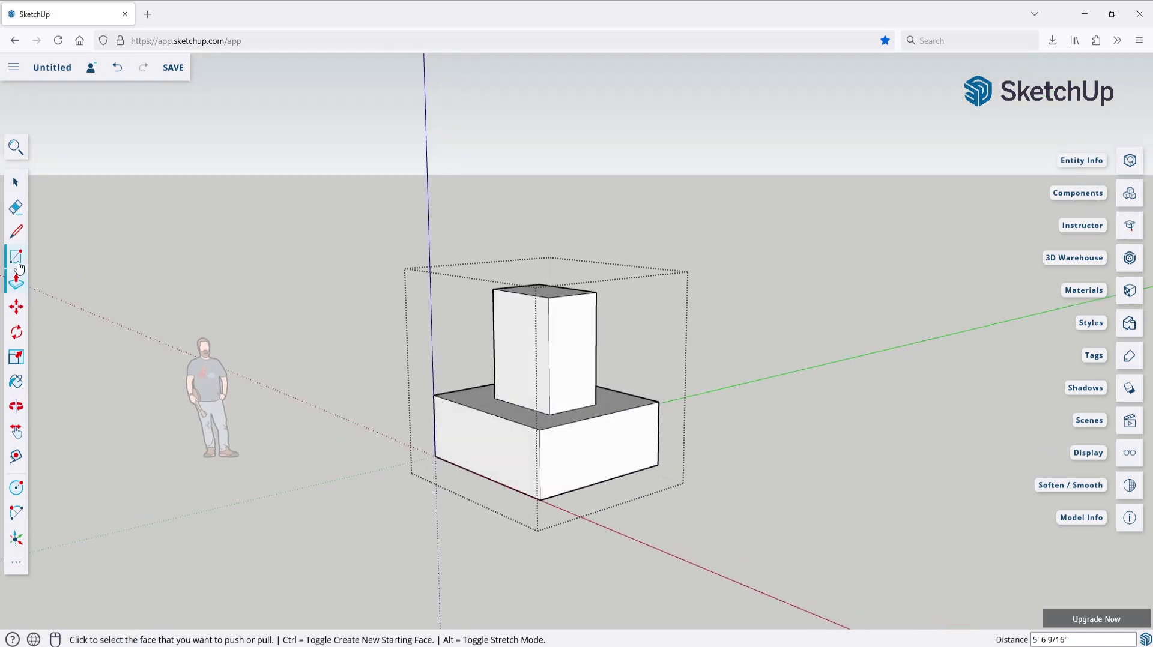
click(571, 445)
click(638, 447)
key(p)
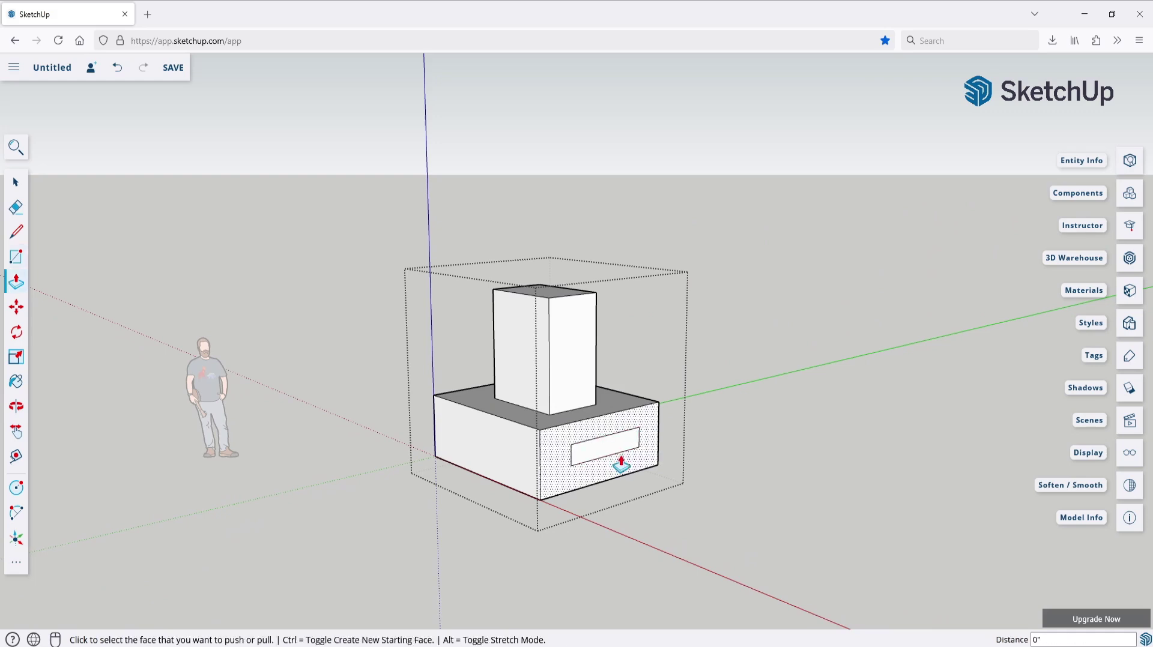
click(608, 458)
click(604, 454)
key(o)
drag(651, 501, 785, 475)
key(p)
key(space)
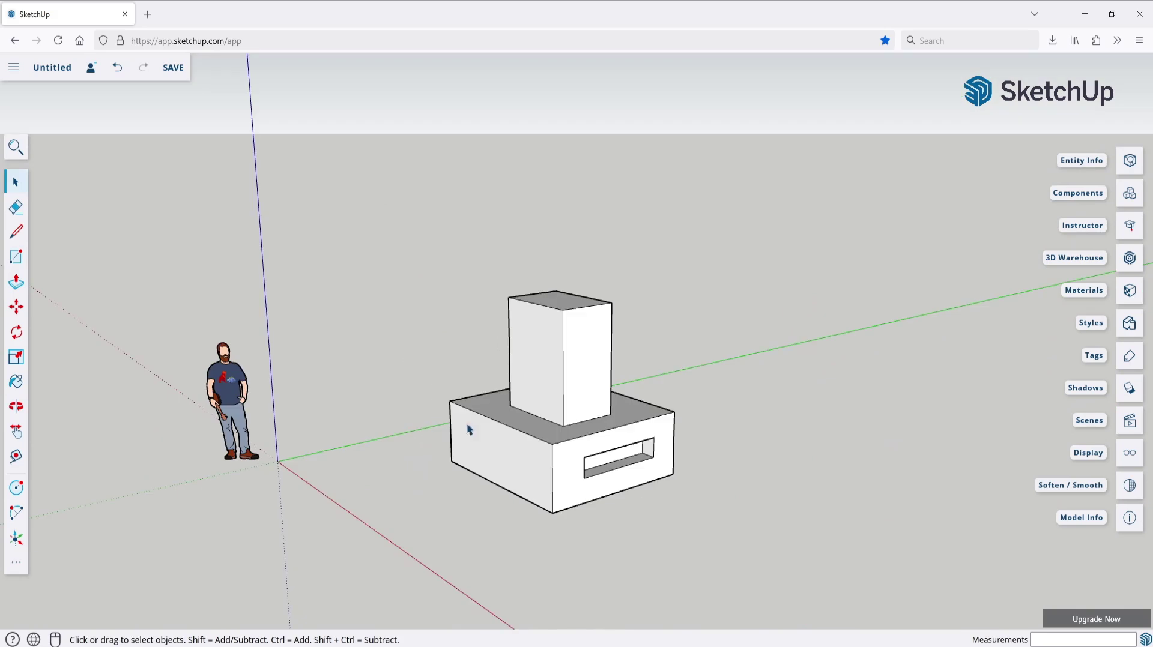
Step: Explode the model group back into loose geometry
click(568, 395)
right_click(550, 341)
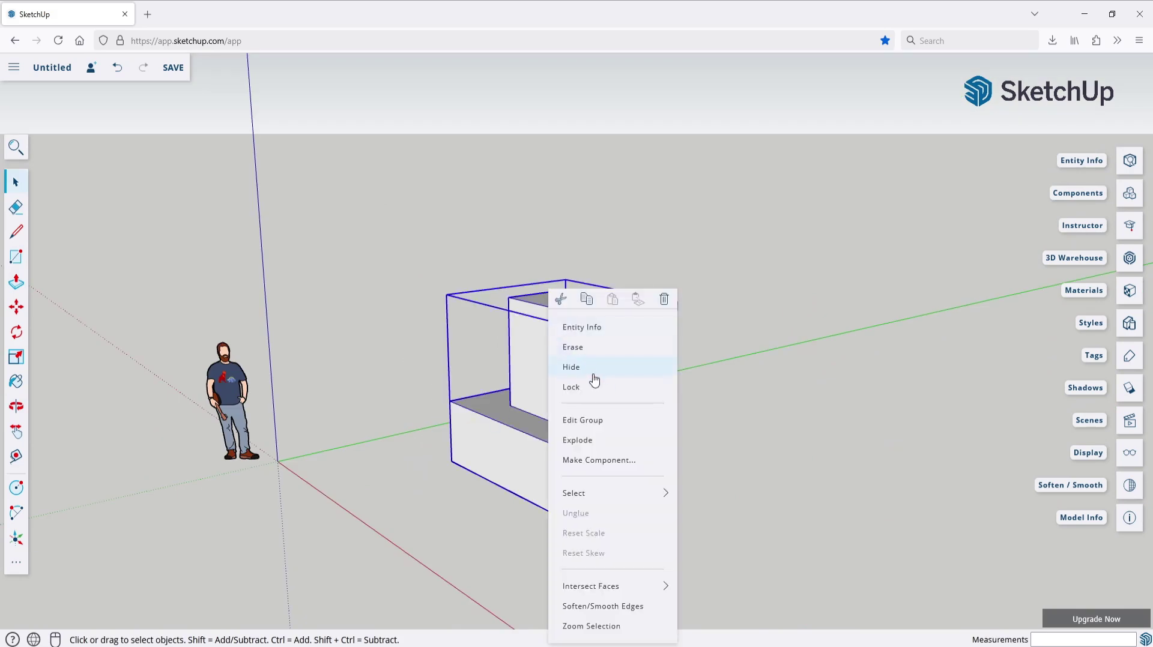
click(612, 446)
click(650, 514)
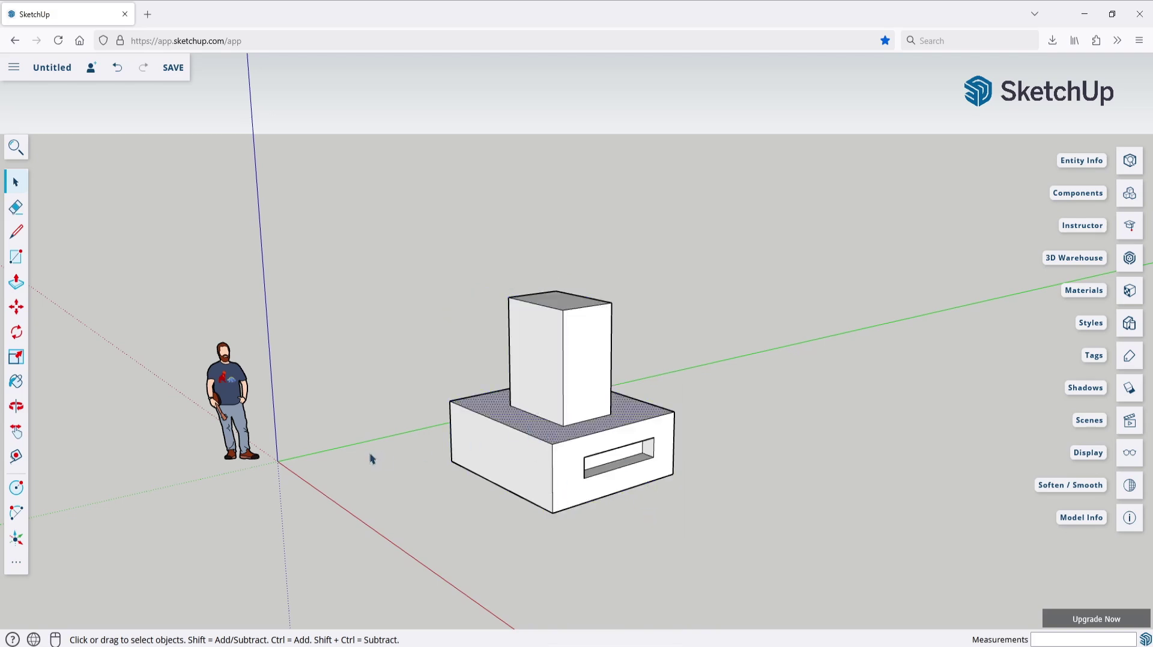
Step: Push/Pull the base's left face outward about 10 1/16", extending base and tower left
click(19, 288)
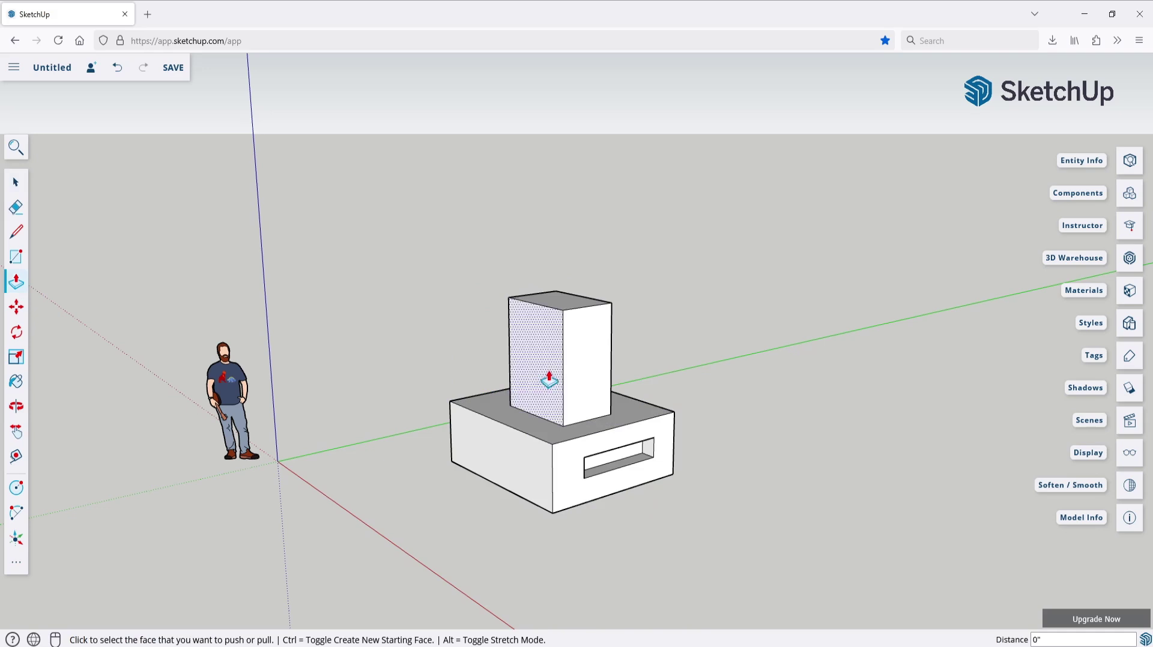
click(528, 474)
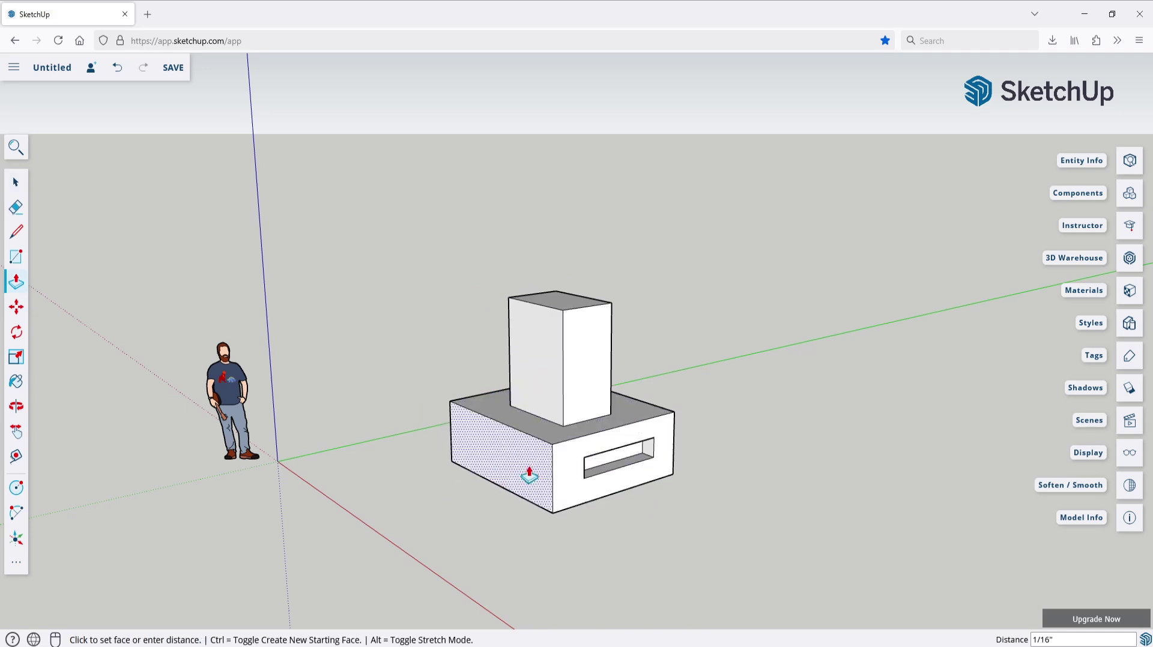
click(543, 578)
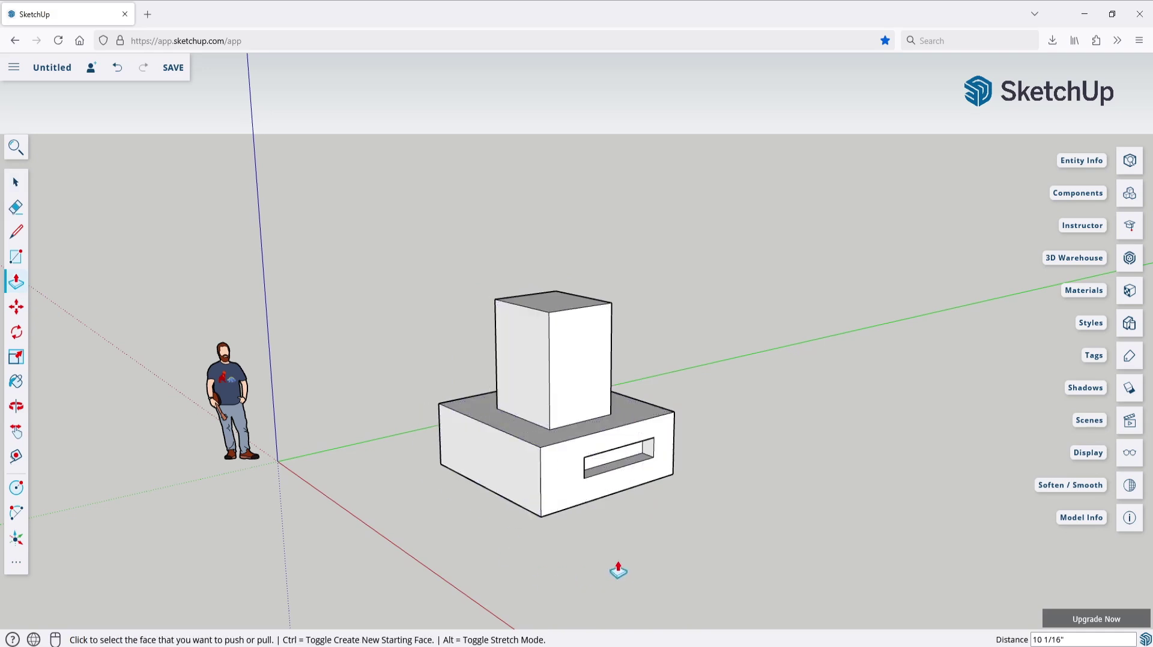